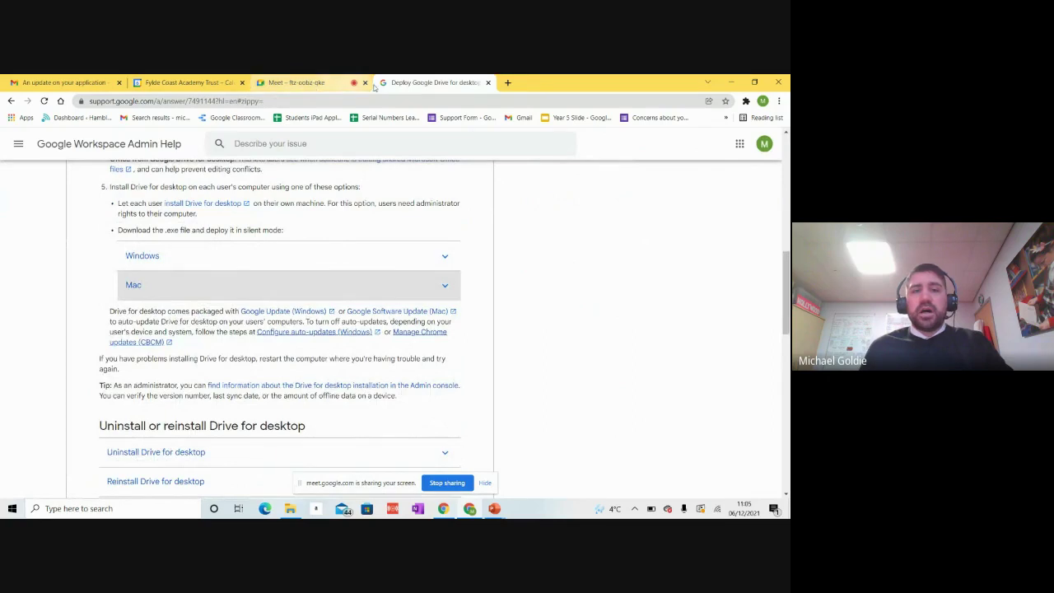
Go to google.com and open Google Drive from the Google apps
click(428, 100)
text(google)
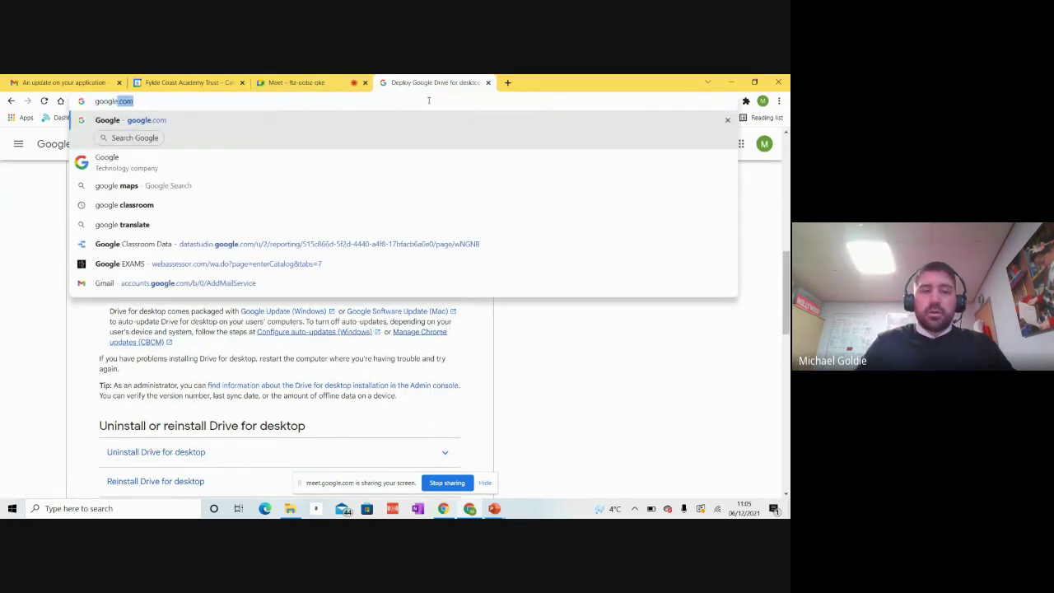
text(.com)
key(Return)
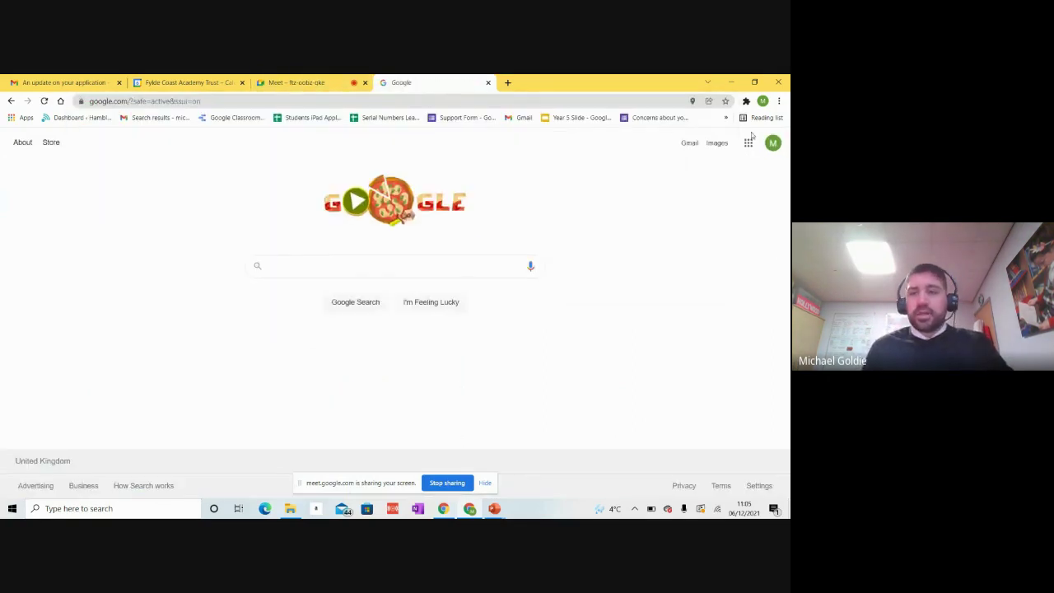
click(748, 142)
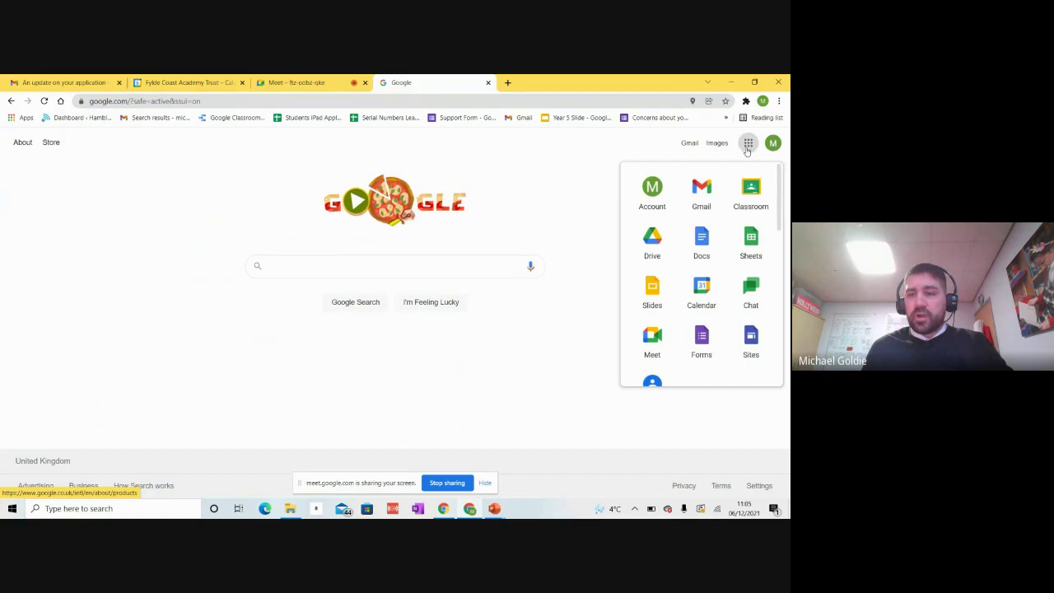
click(652, 241)
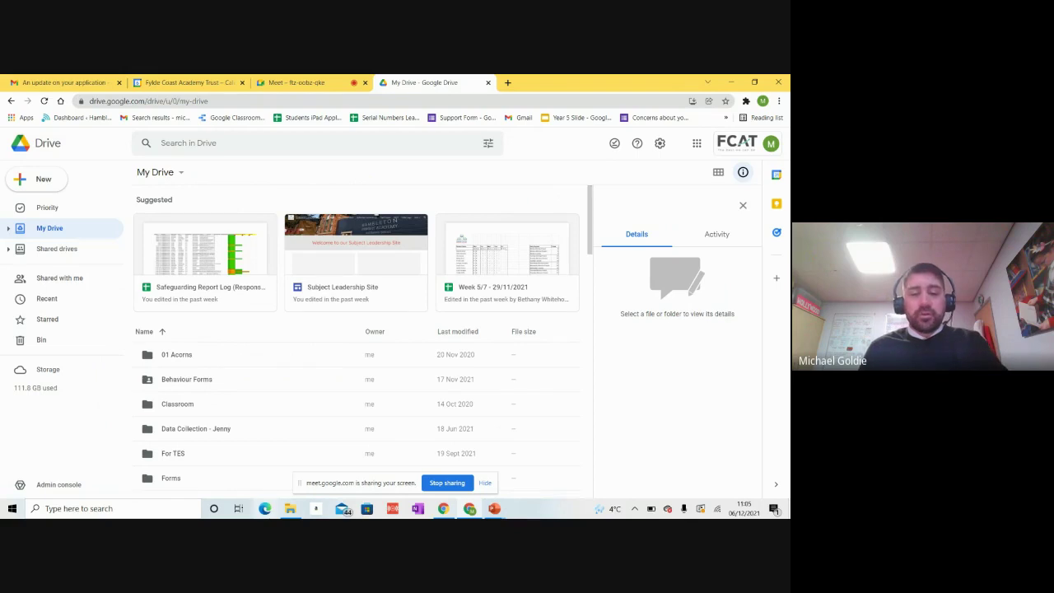
Switch to File Explorer and open the Hambleton Shared Area folder within the shared drives on Google Drive (G:)
click(291, 512)
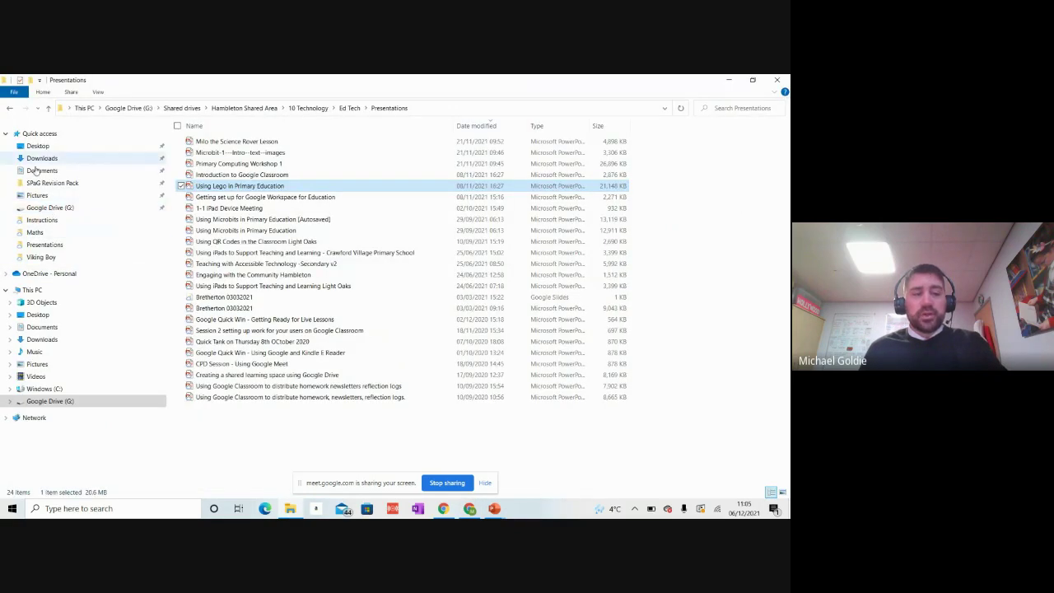
click(46, 208)
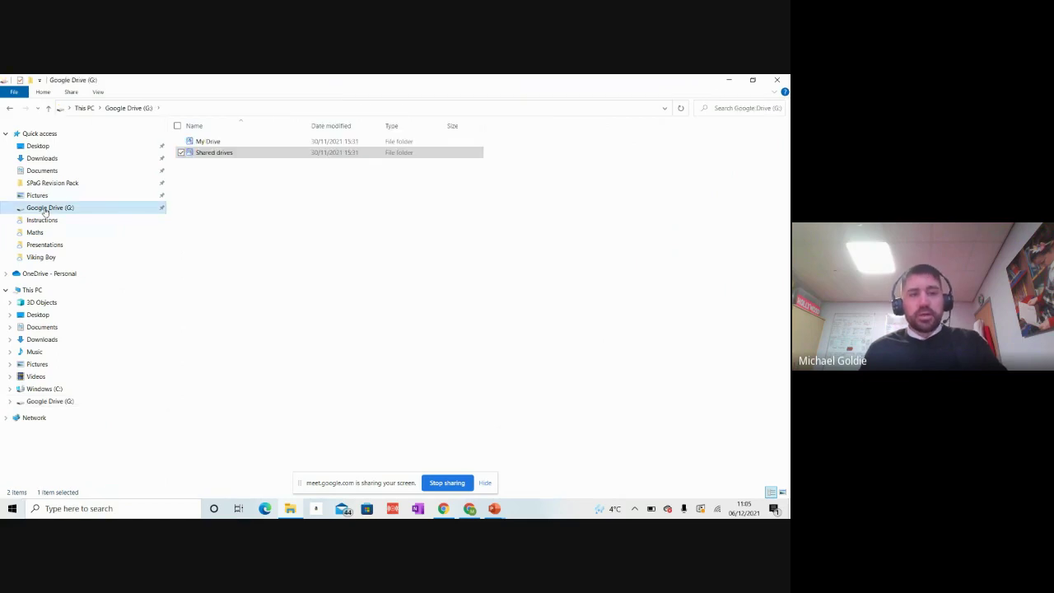
double_click(223, 155)
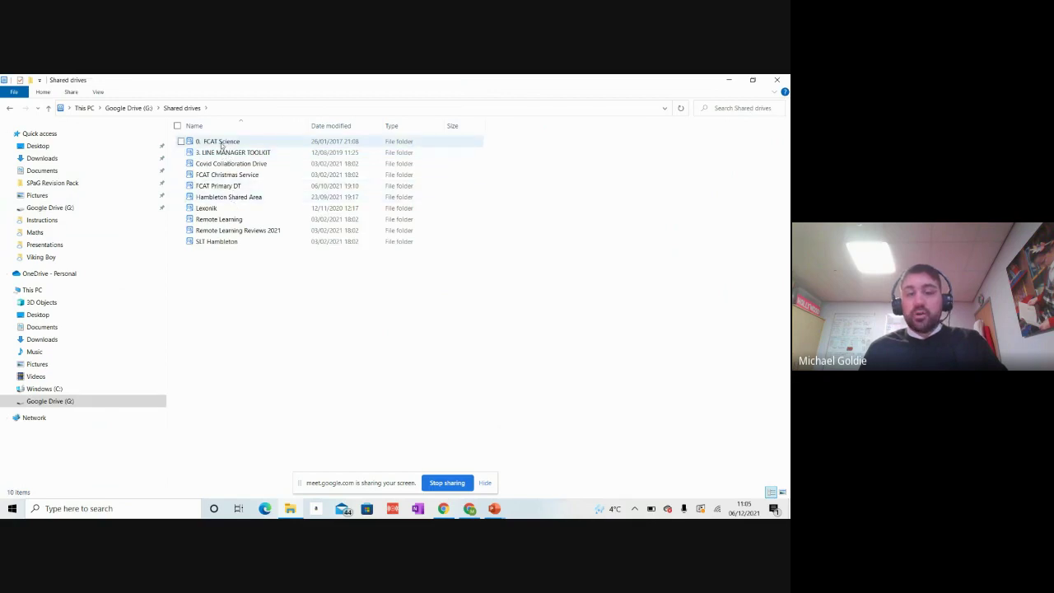
double_click(240, 198)
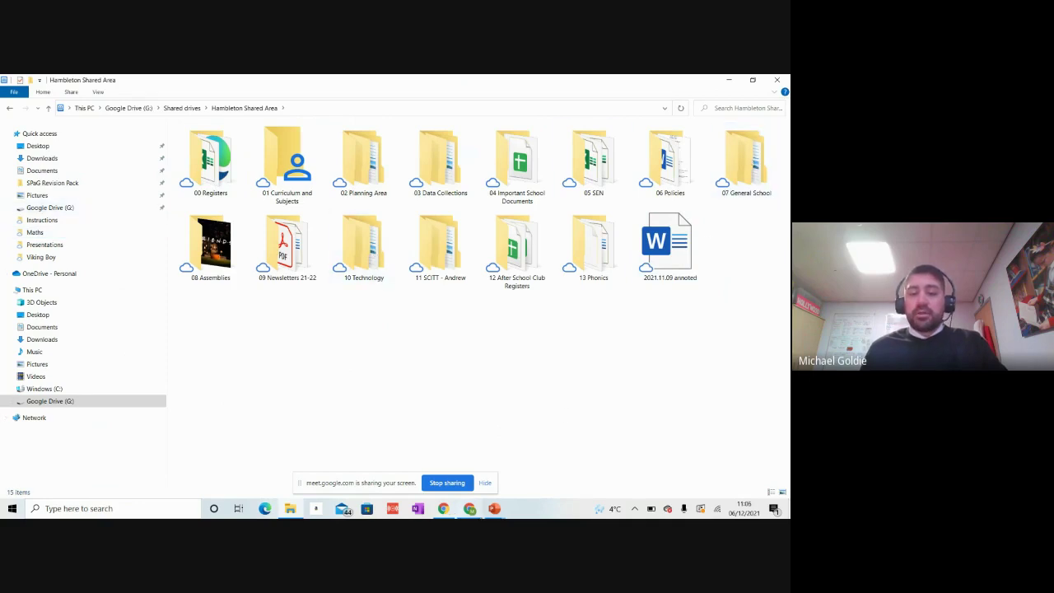
Switch back to Chrome, search for "google classroom" in a new tab, and go to Classroom through the Google for Education page
click(469, 508)
click(509, 83)
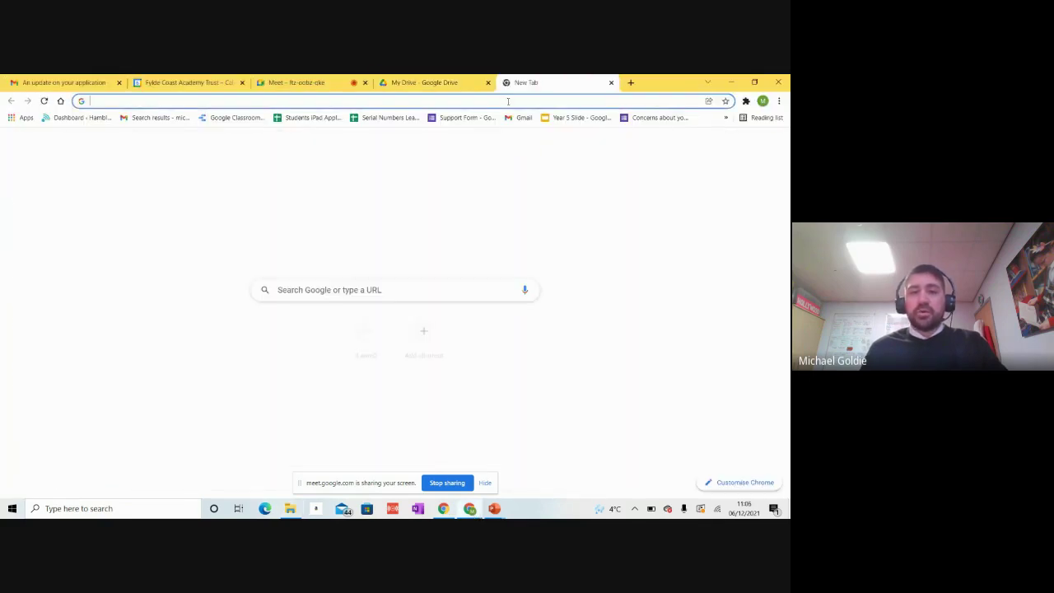
text(google classroom)
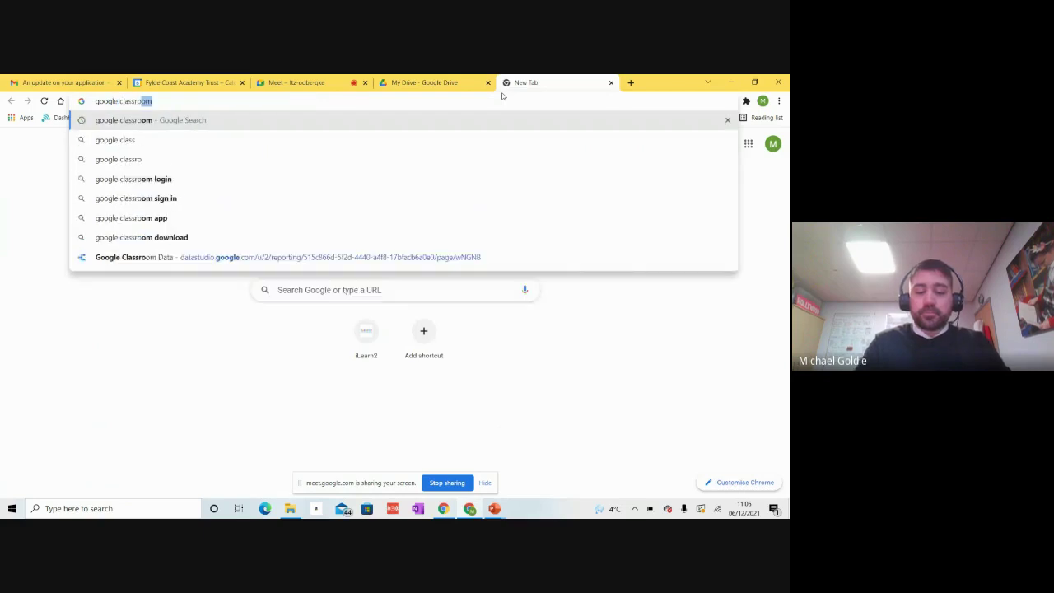
key(Return)
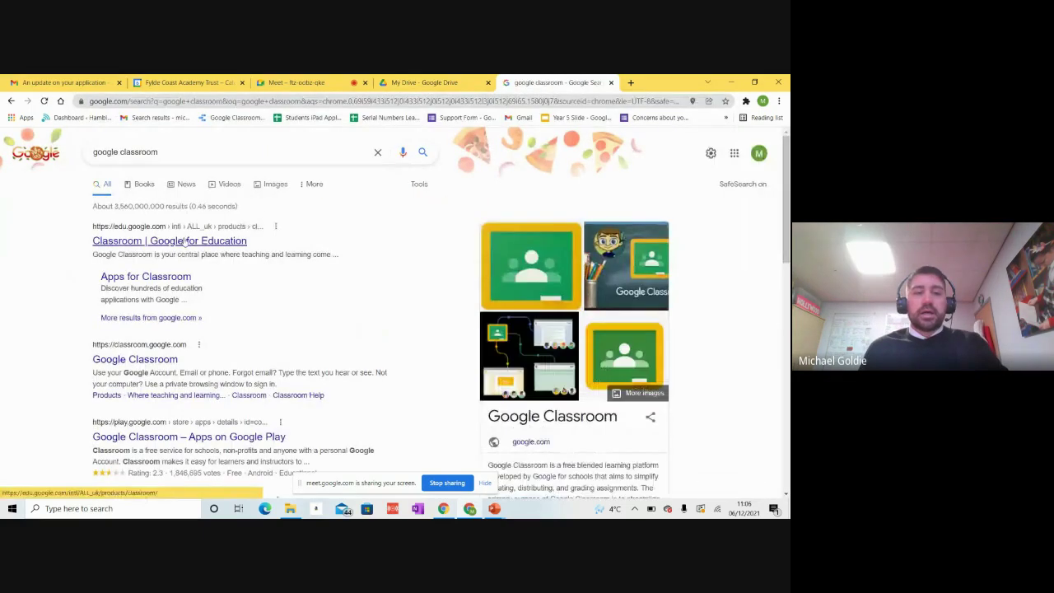
click(183, 241)
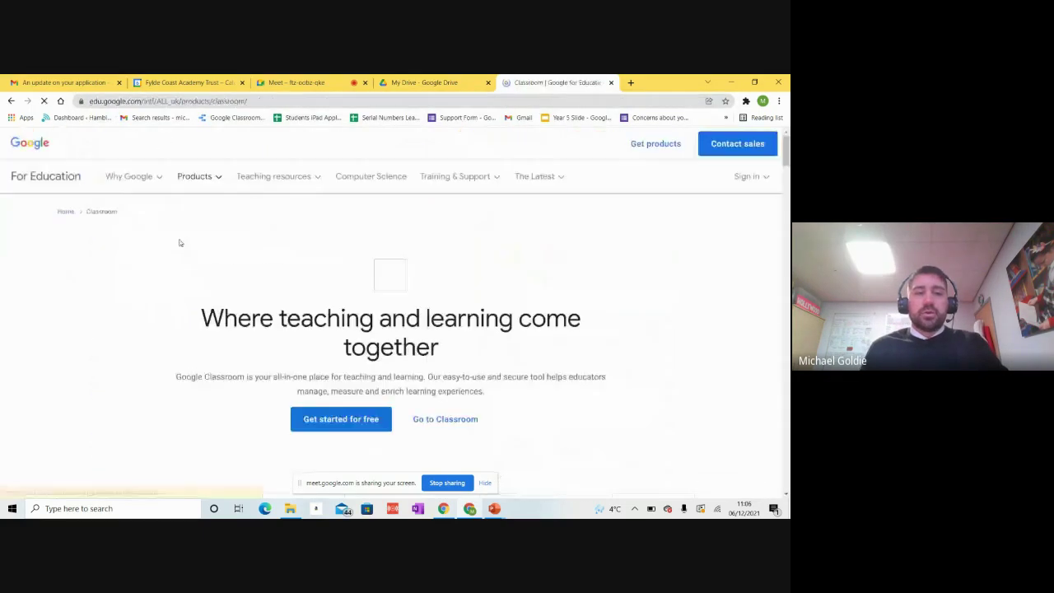
click(426, 420)
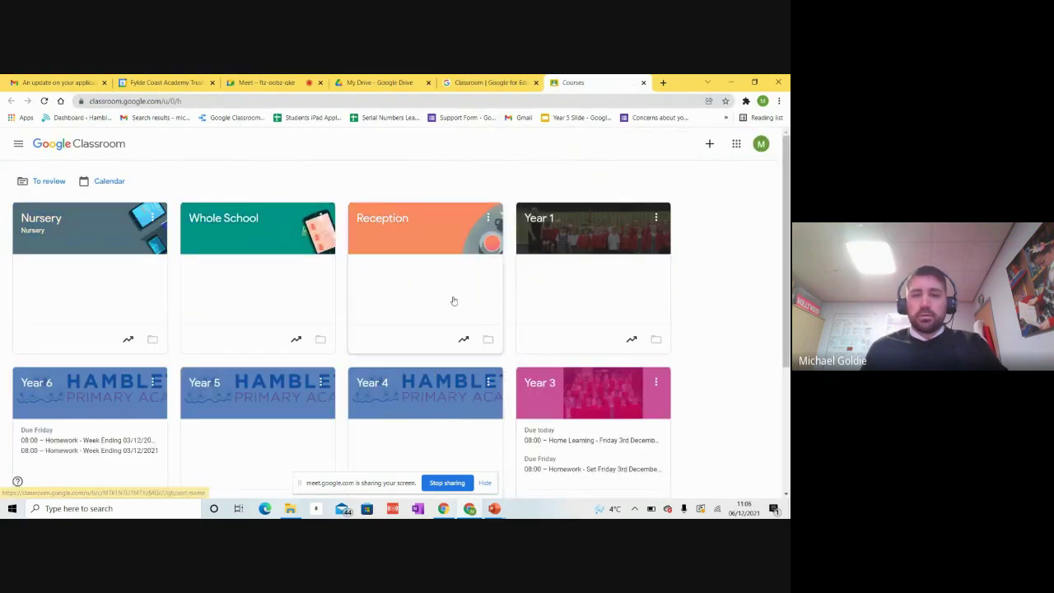
Create a classwork assignment in the Year 6 class titled "Test for Friday - Spellings"
click(104, 401)
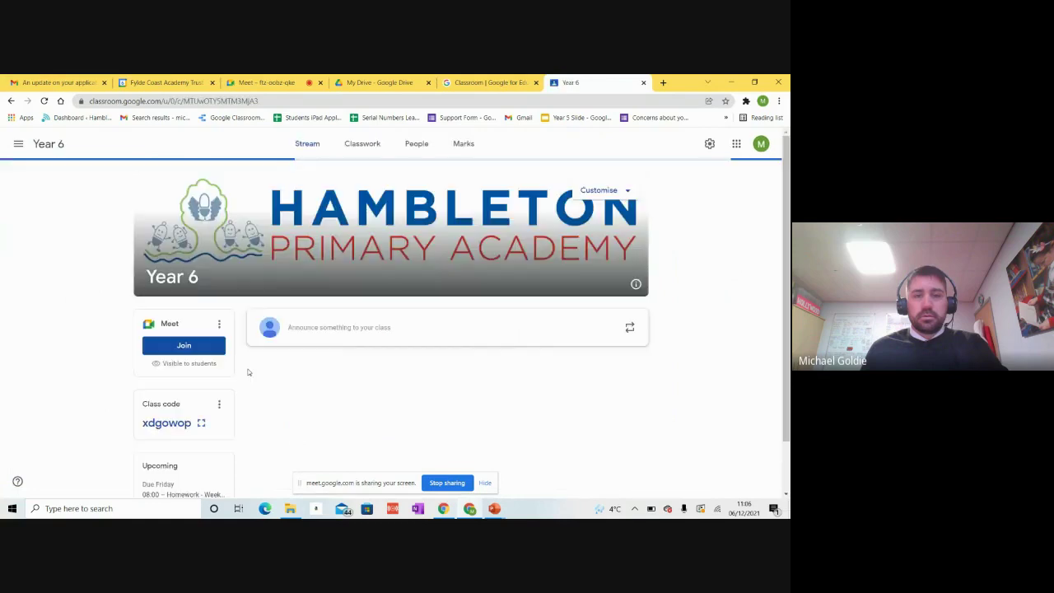
click(374, 143)
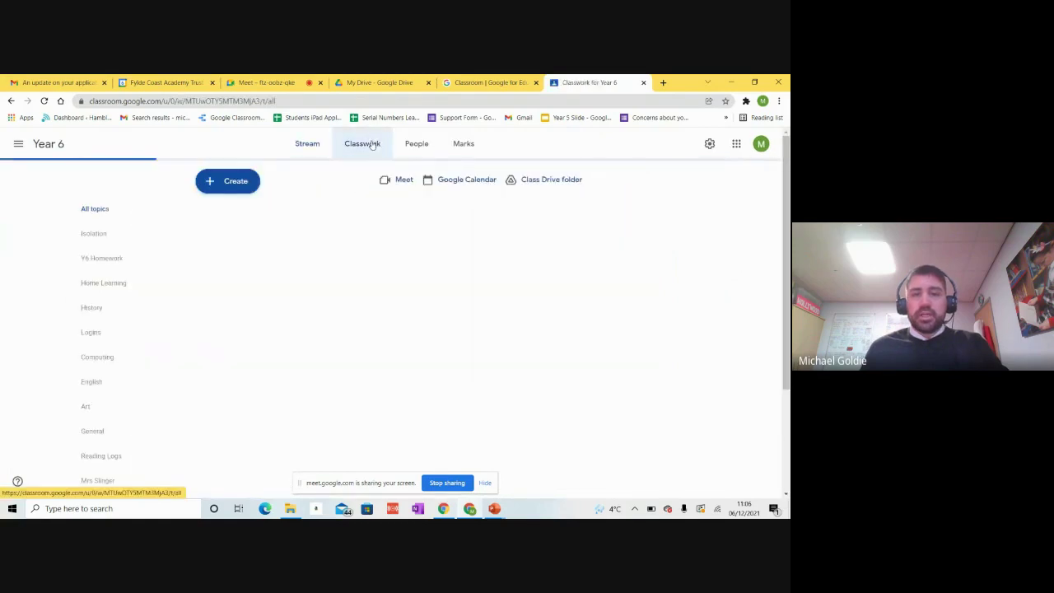
click(239, 185)
click(262, 219)
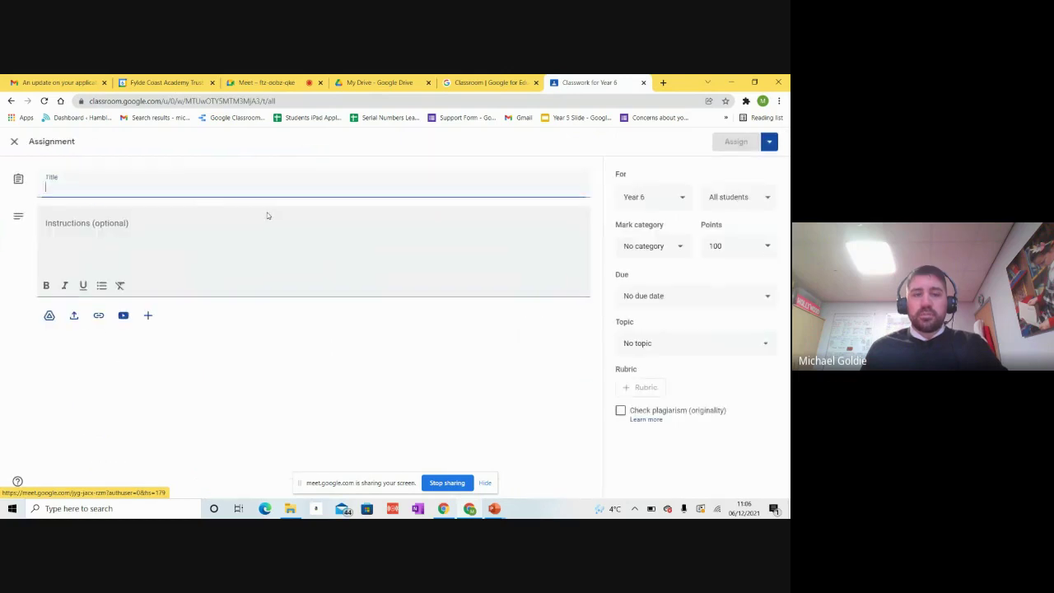
text(T)
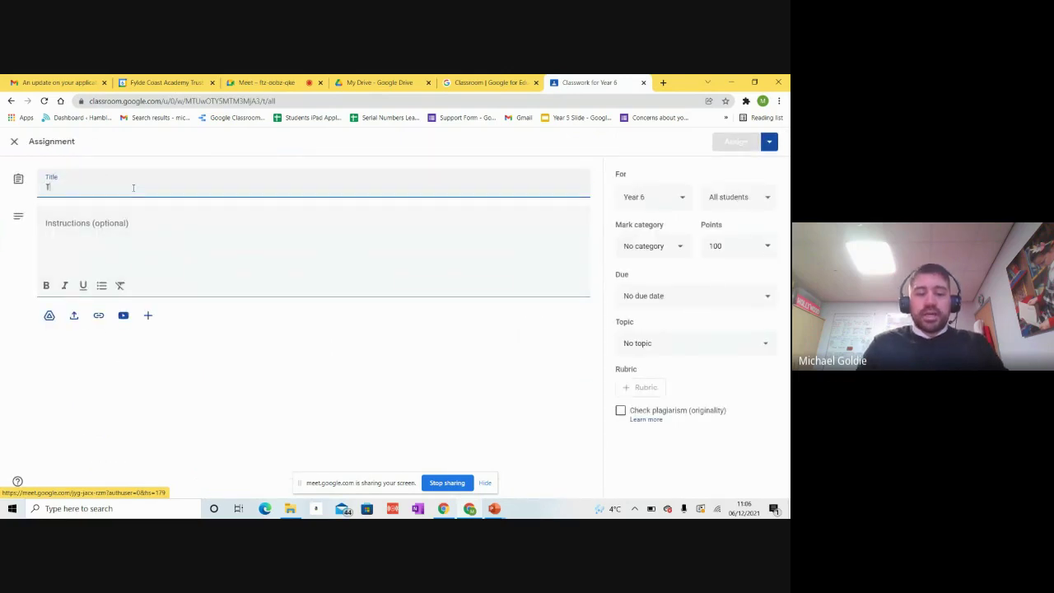
text(est for Friday)
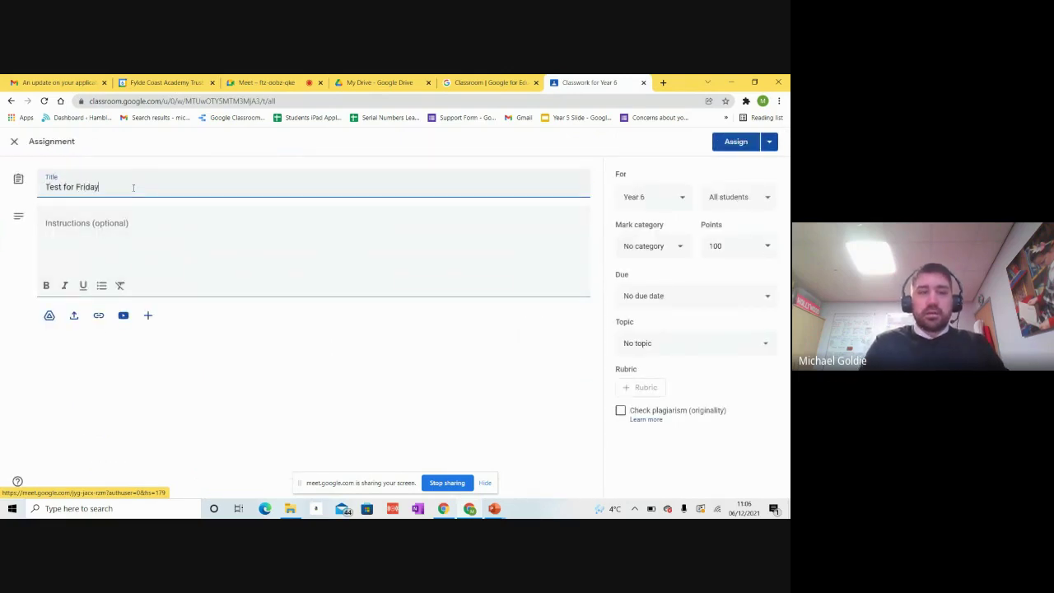
text( - Spellings)
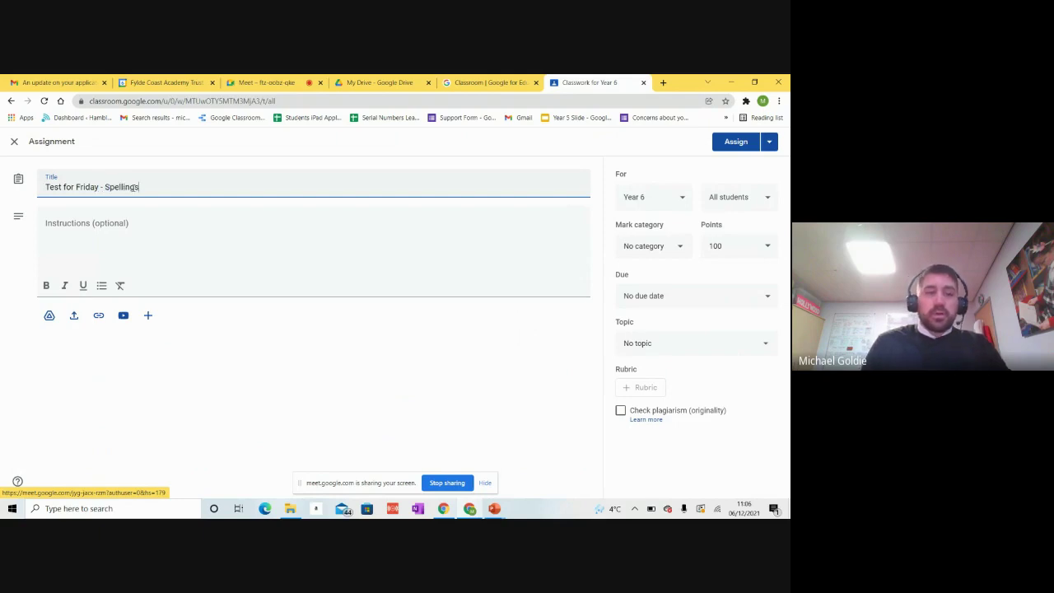
Browse for an upload file for the assignment, locate Google Drive (G:), and leave without attaching anything
click(74, 318)
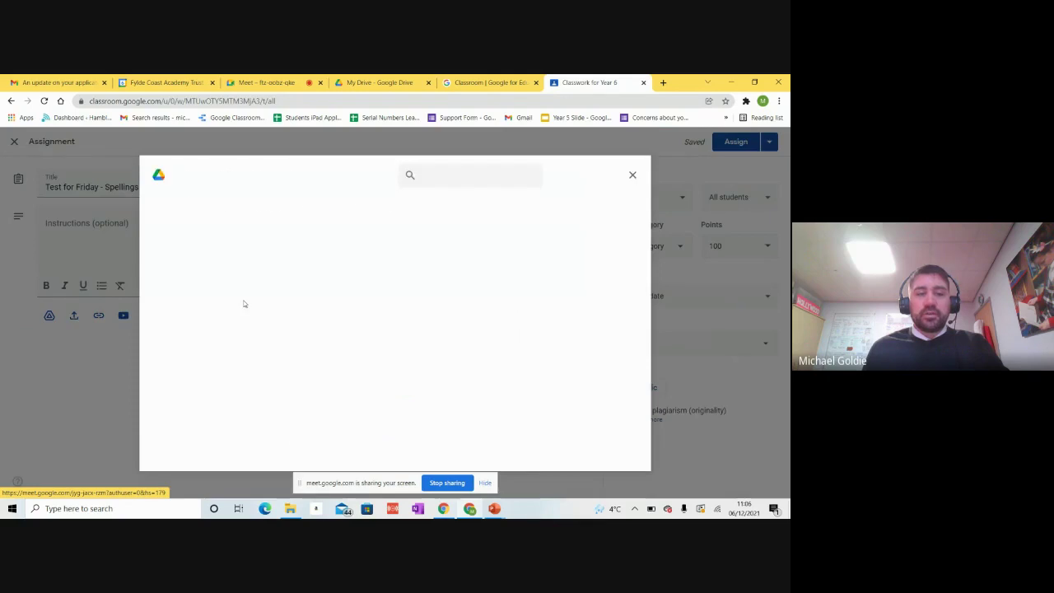
click(396, 378)
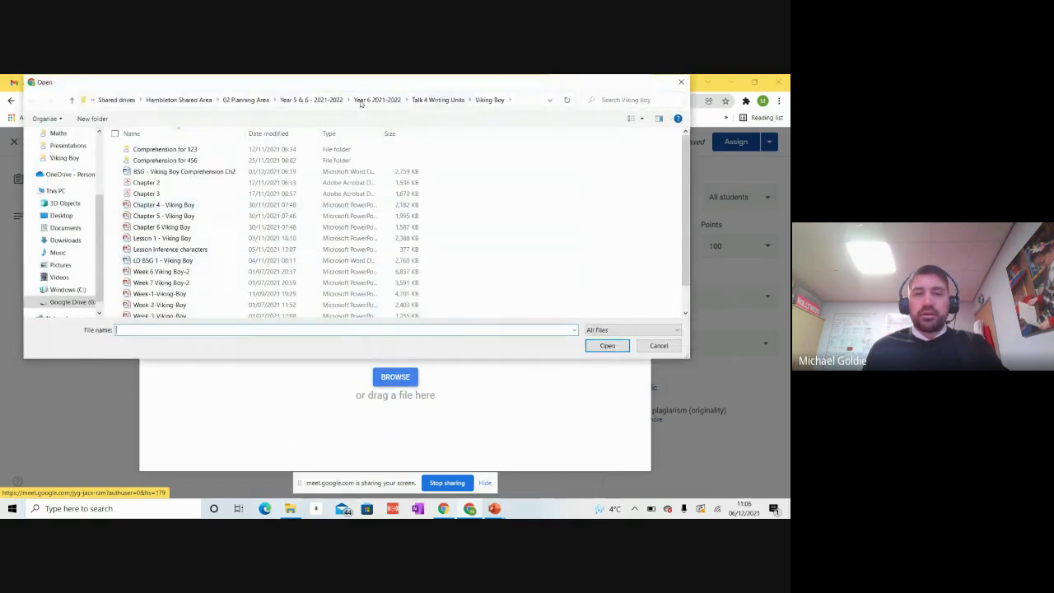
click(70, 302)
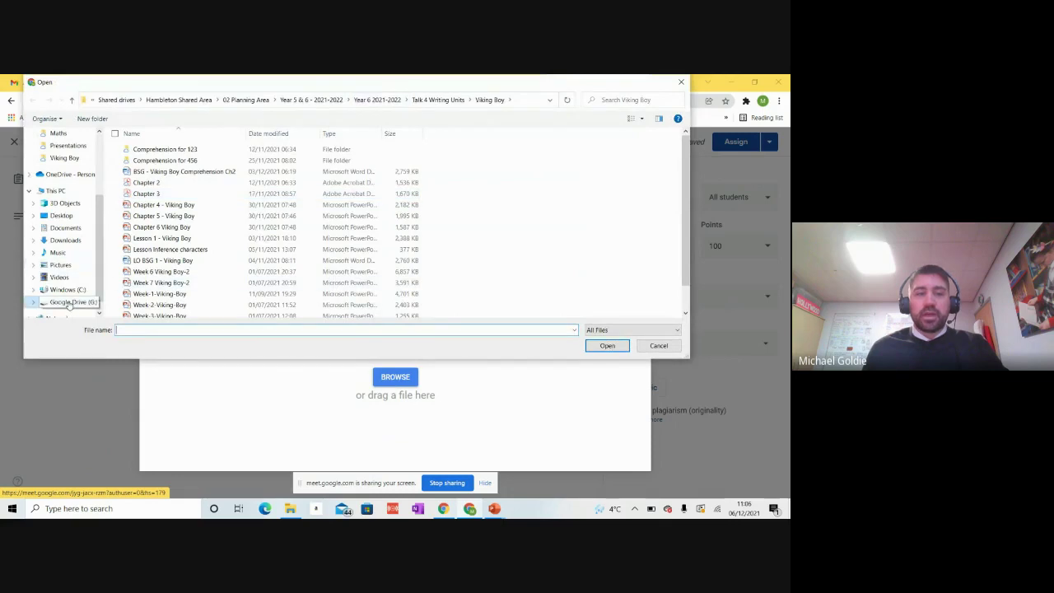
click(659, 346)
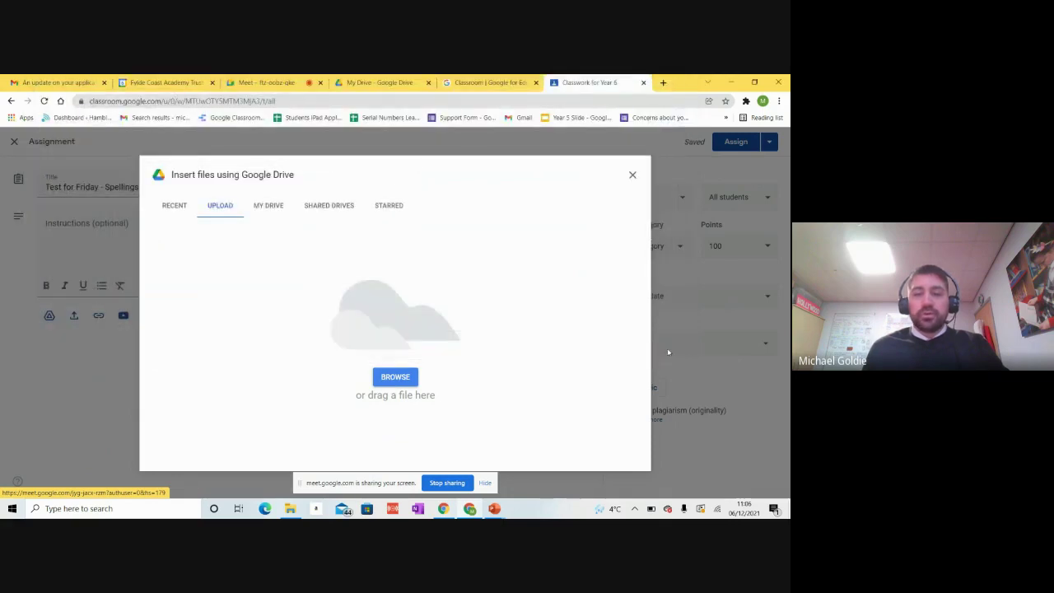
click(633, 175)
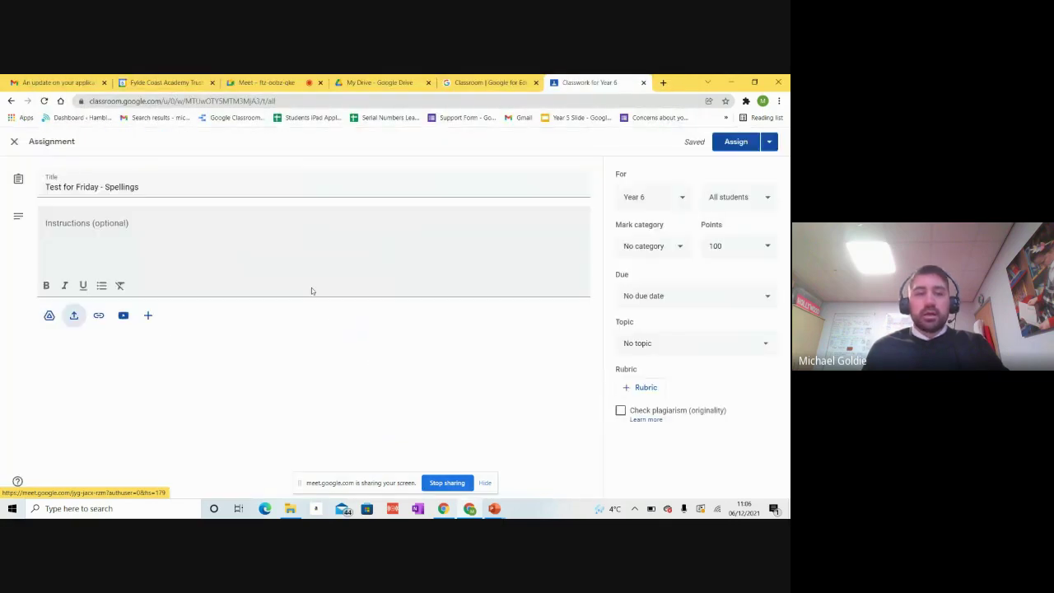
View the recent Google Drive files available to attach, leave without choosing one, and close the assignment's browser tab
click(49, 316)
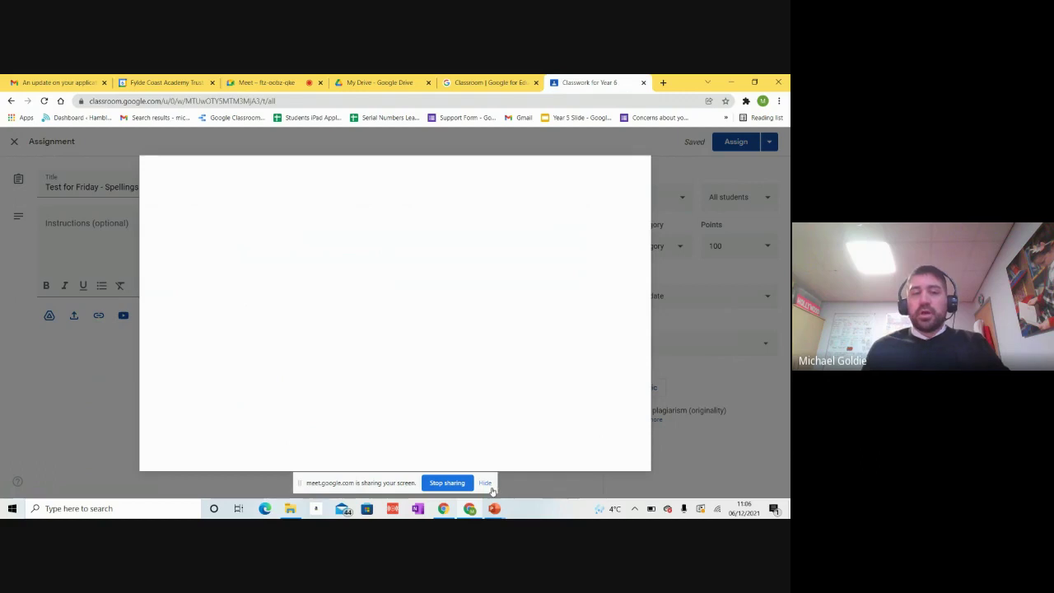
mouse_move(494, 504)
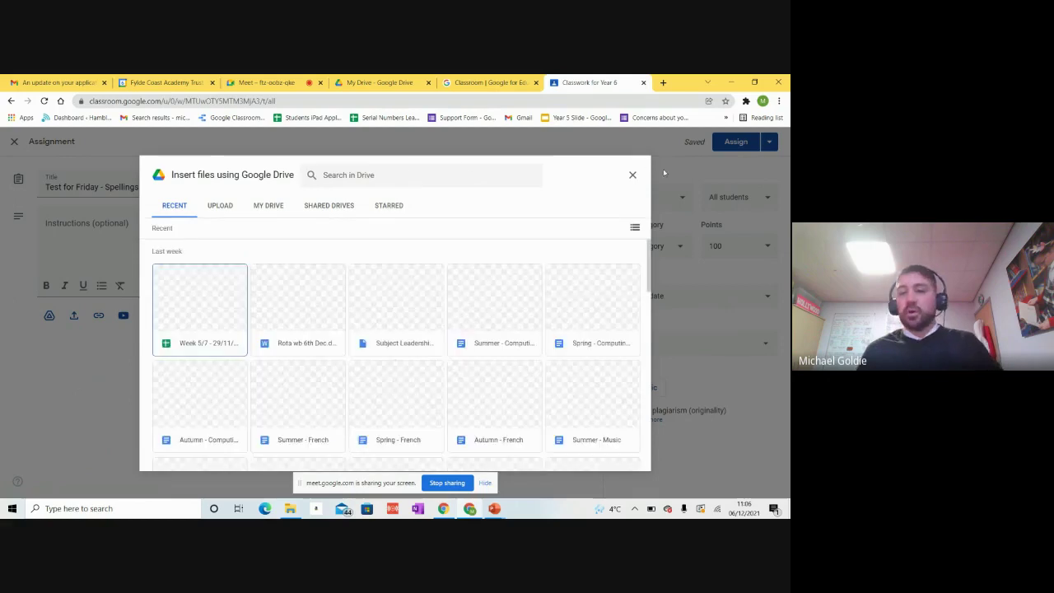
click(633, 177)
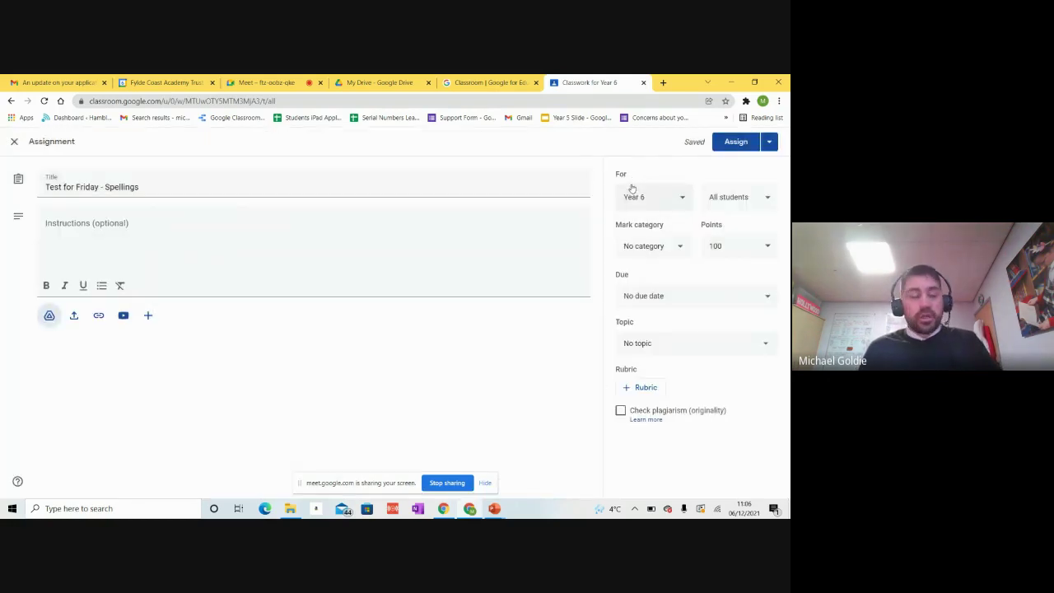
click(643, 82)
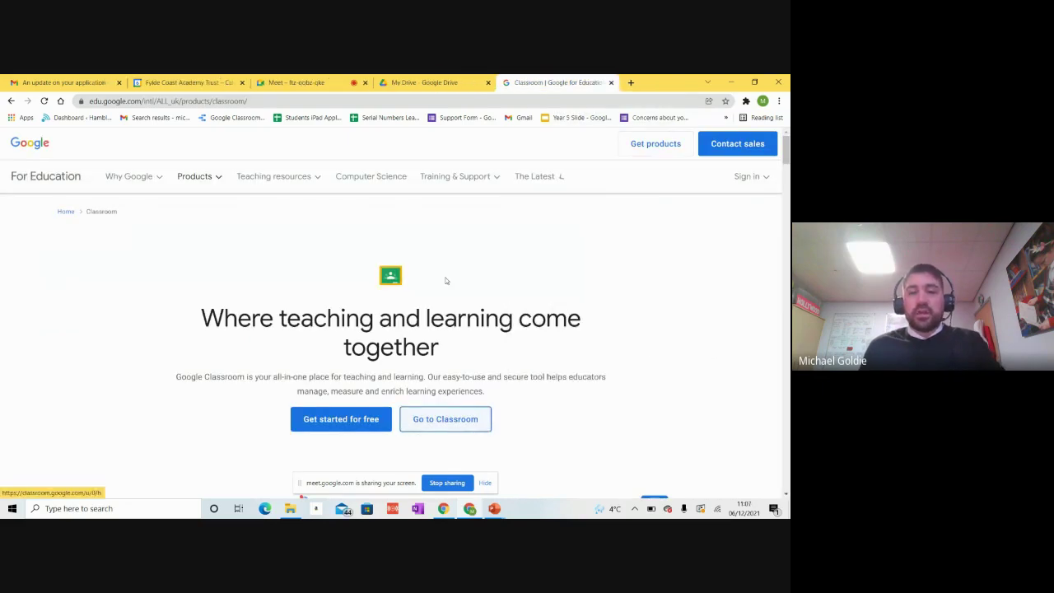
Switch to the Introduction to Google Classroom presentation in PowerPoint and highlight the bullet about organising the Classwork area
key(alt+Tab)
key(alt+Tab)
key(alt+Tab)
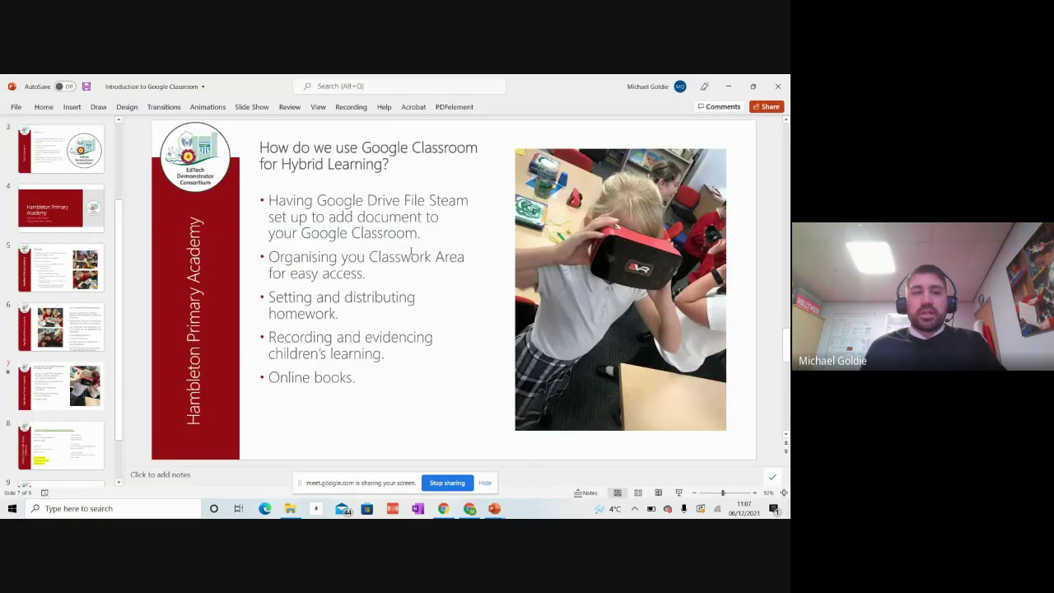
drag(271, 257, 365, 275)
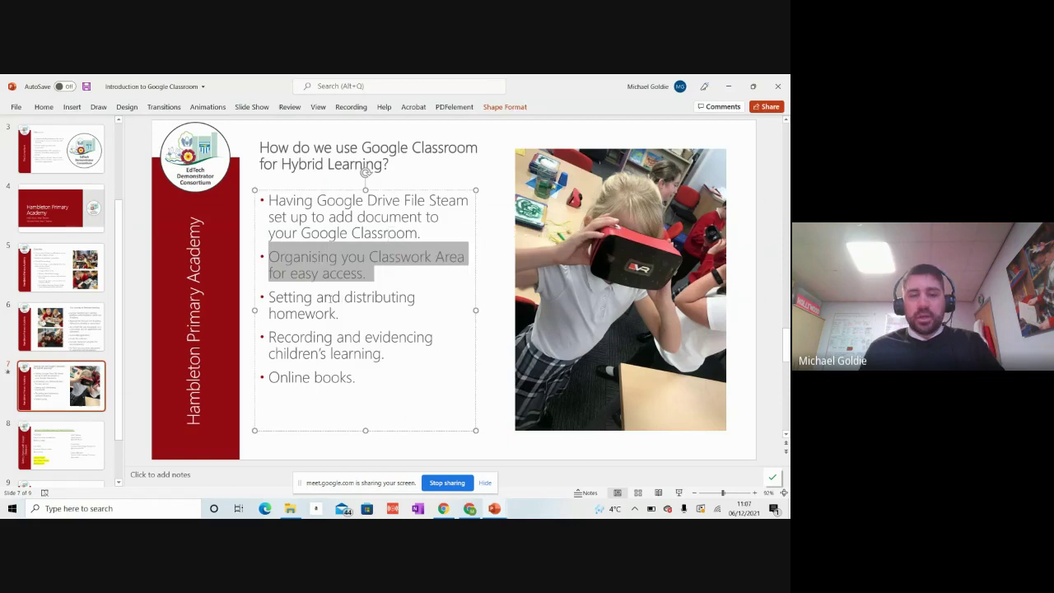
Switch back to Chrome and search the web for Google Classroom, replacing the current page
key(alt+Tab)
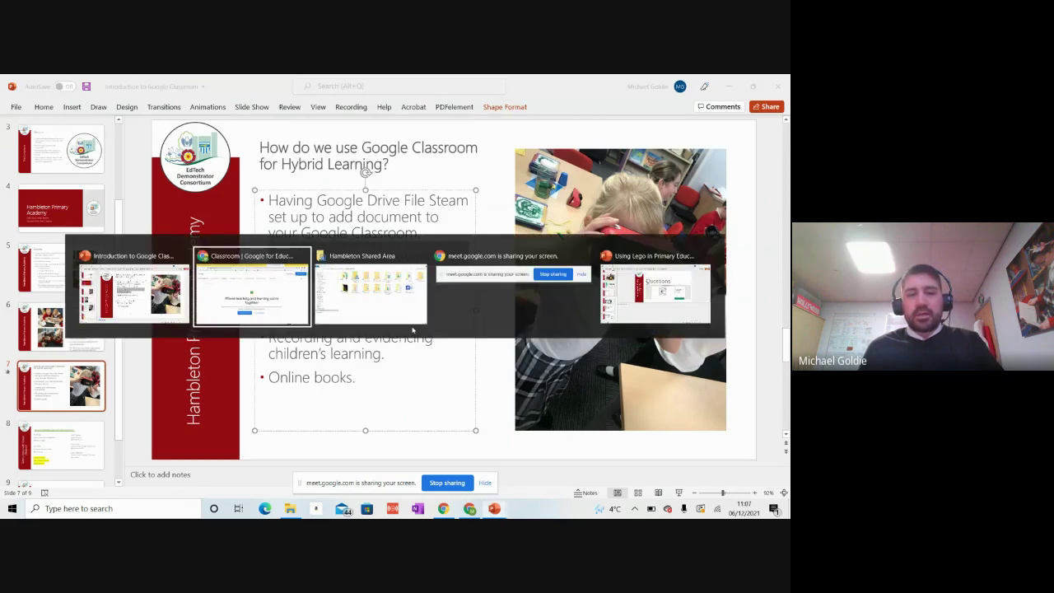
click(326, 101)
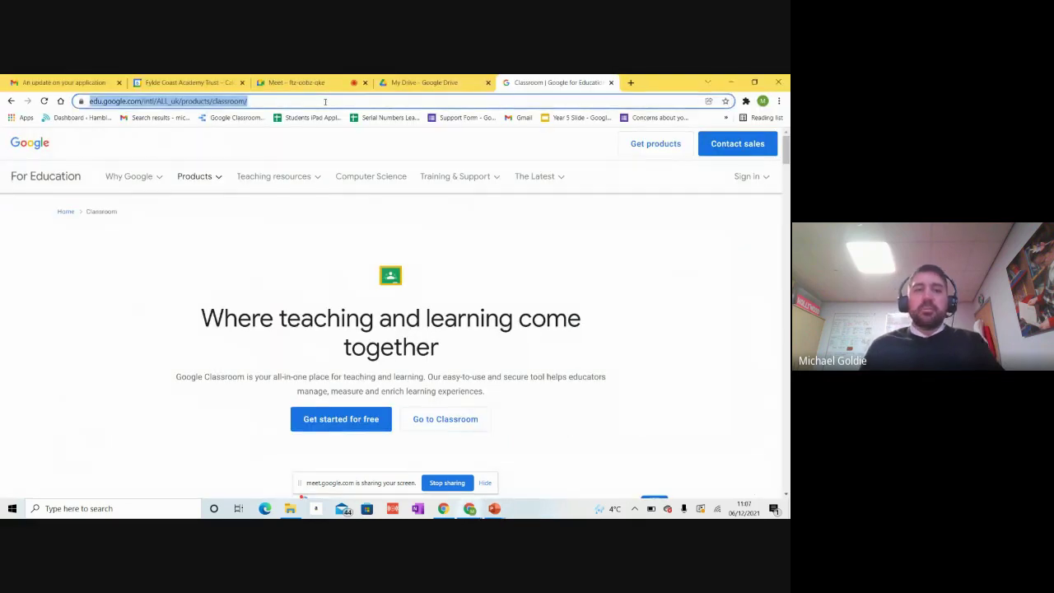
text(google.com)
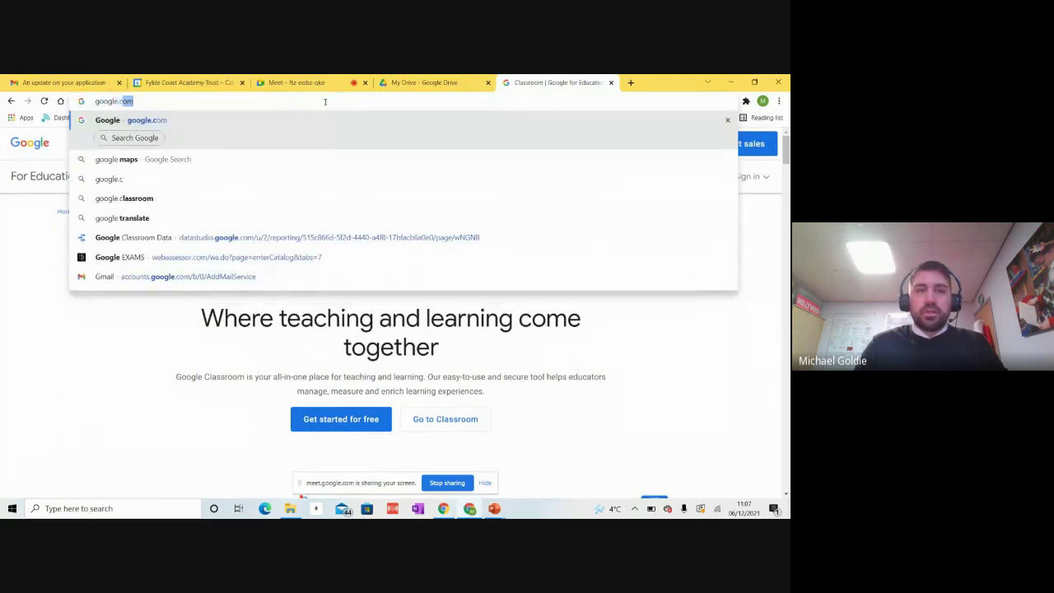
key(BackSpace)
key(BackSpace)
key(BackSpace)
key(BackSpace)
text(classro)
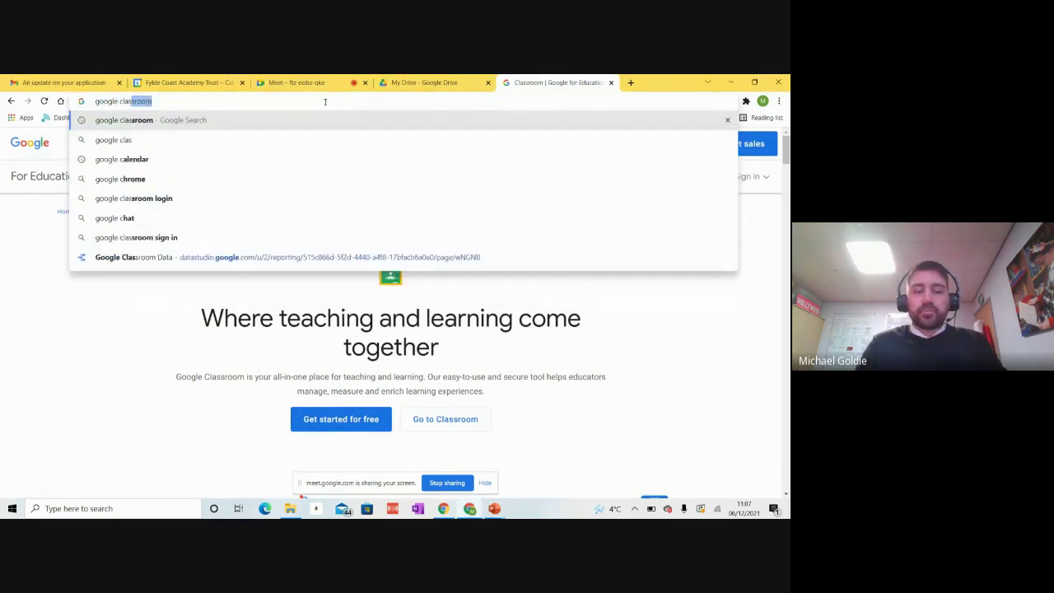
key(Return)
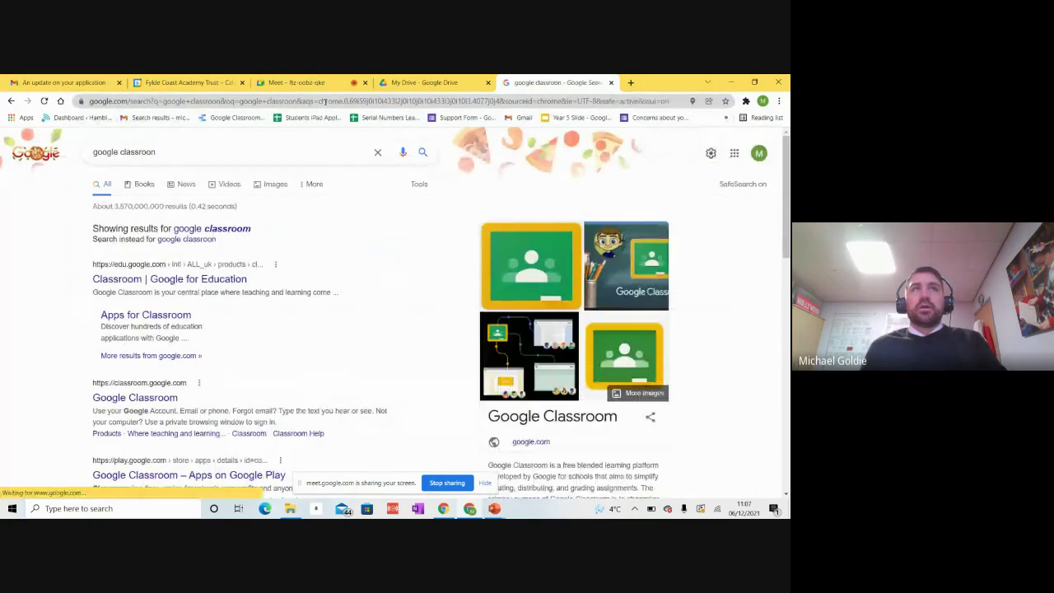
Open the Classroom page on Google for Education, go to Google Classroom, and open the Year 6 class's Classwork area
click(195, 281)
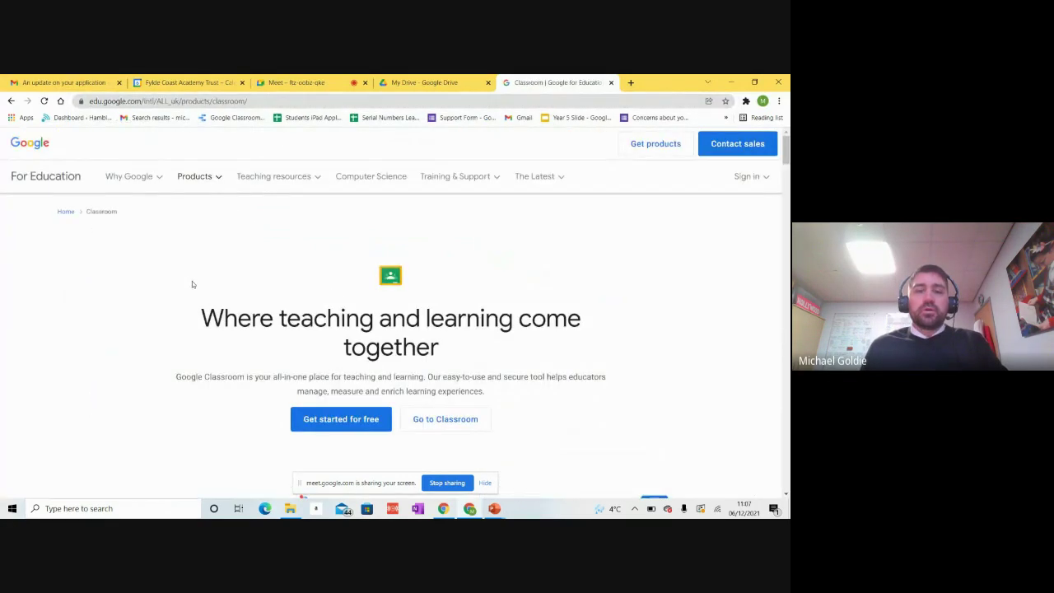
click(457, 425)
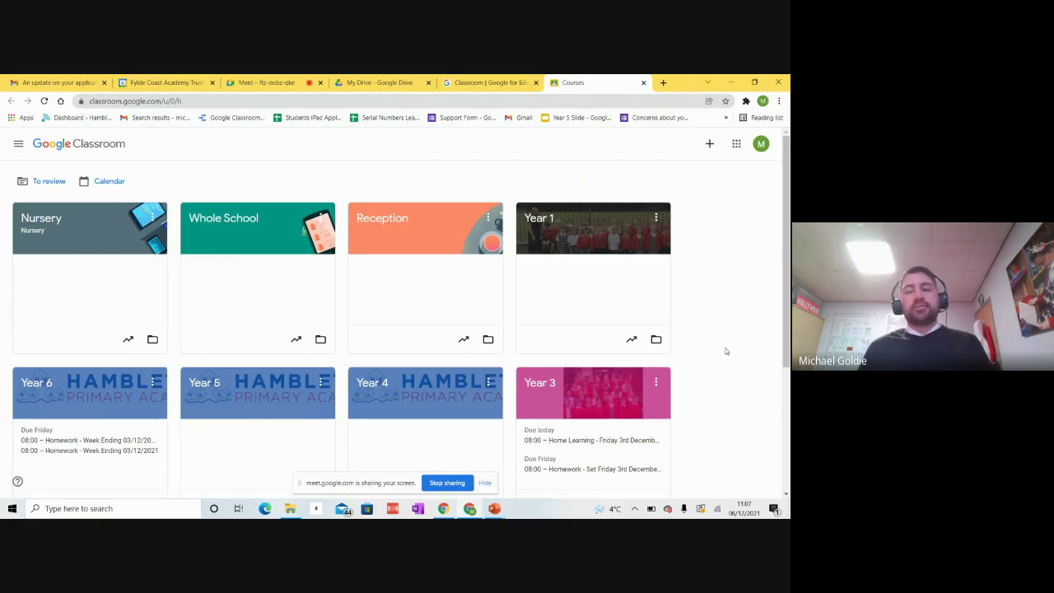
click(95, 414)
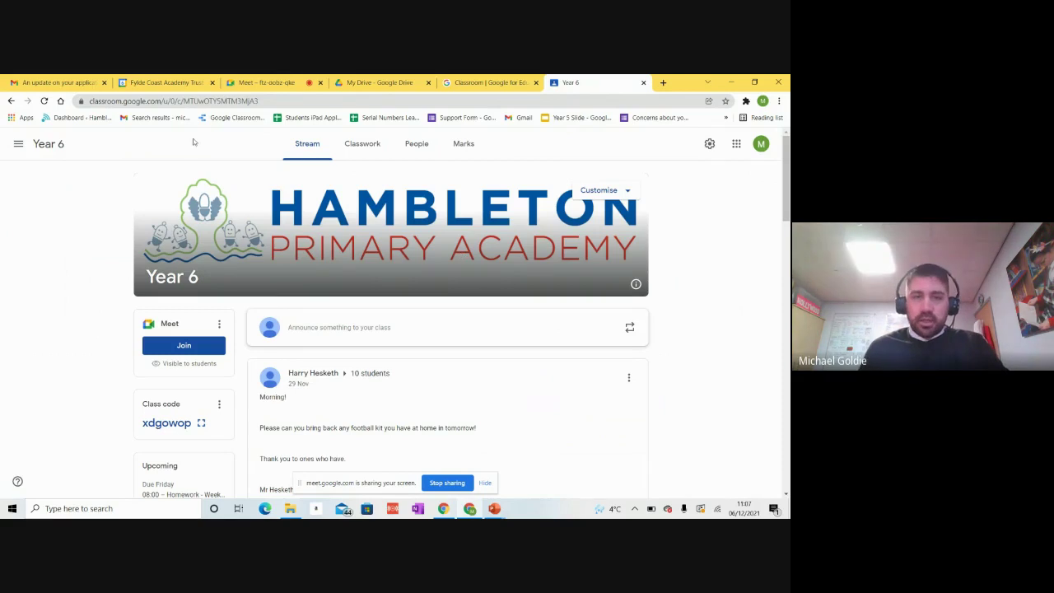
click(371, 145)
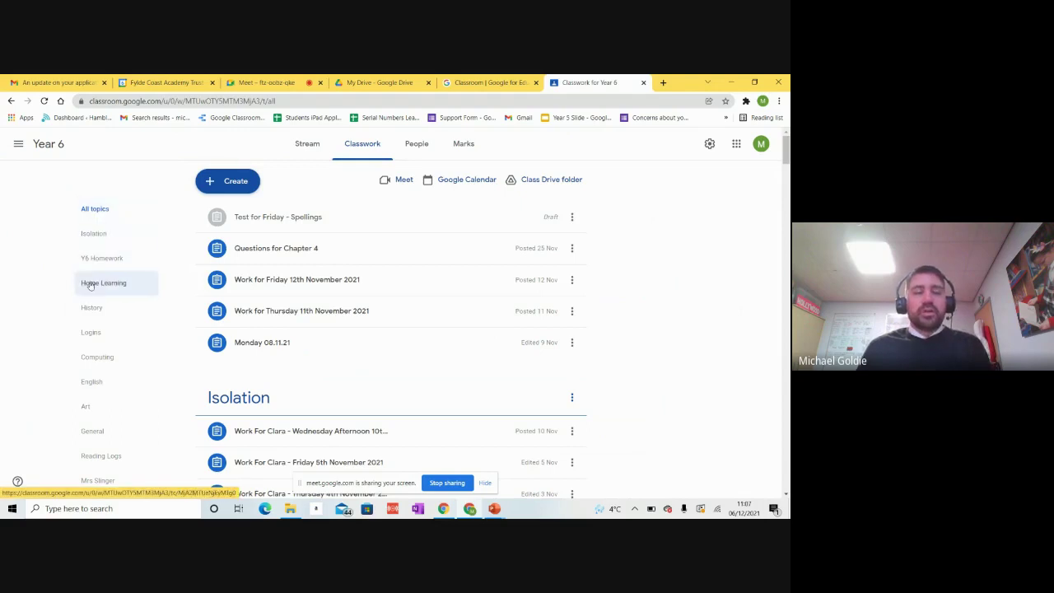
Check the options for creating classwork, leave without choosing one, and look over the unsorted assignments and the Isolation topic
click(233, 189)
click(148, 183)
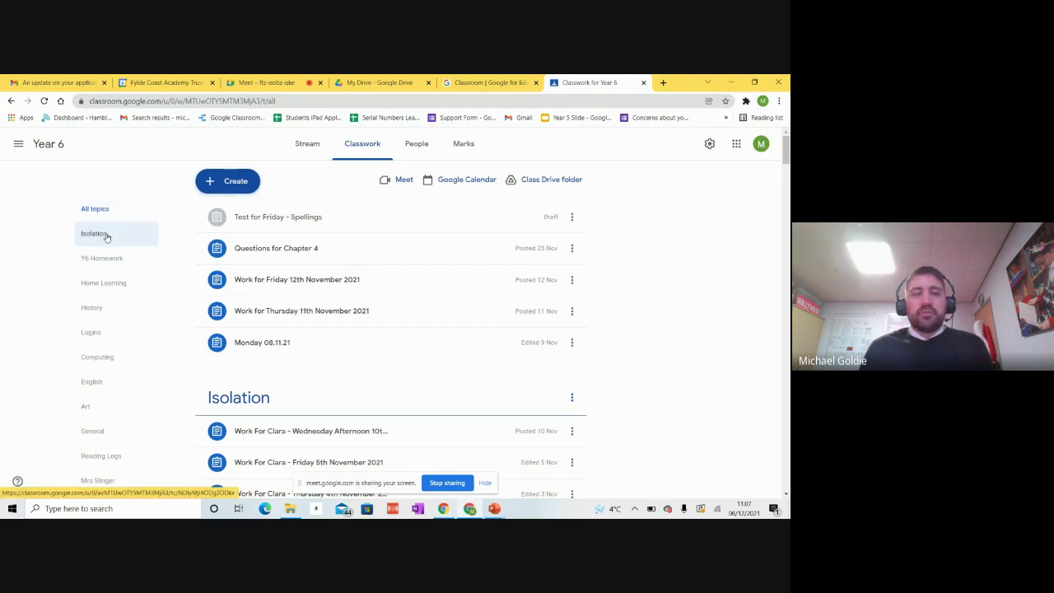
scroll(338, 404, down, 2)
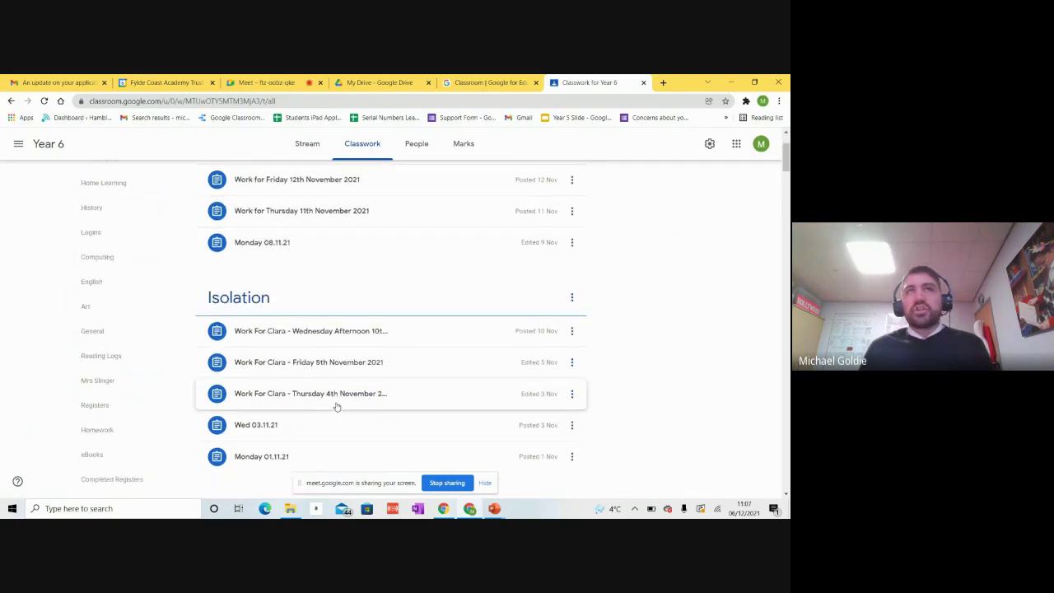
scroll(338, 401, up, 1)
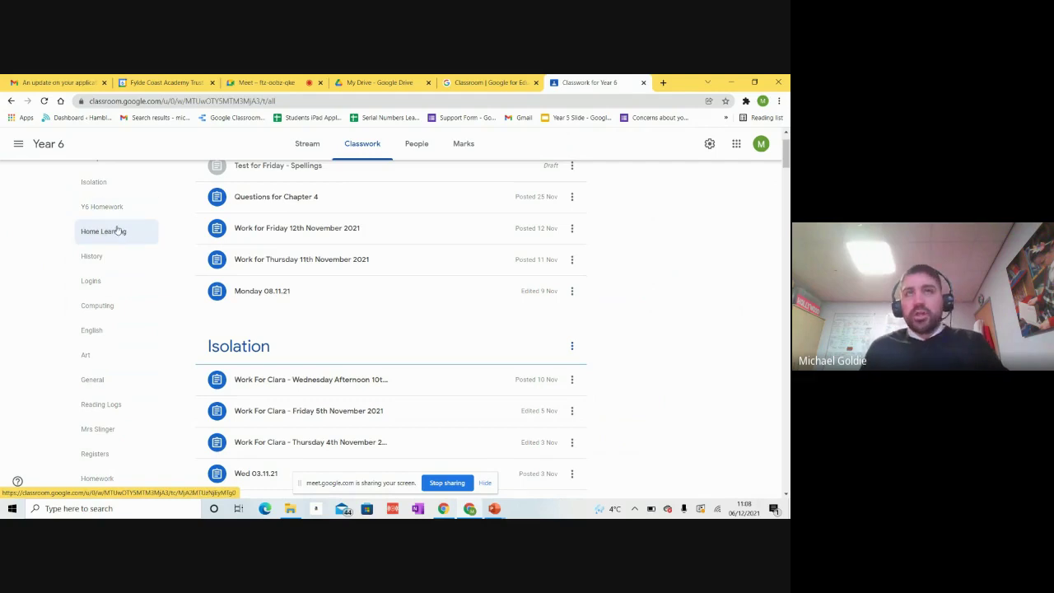
View the Logins, History, Computing, English and Art topics in the Year 6 Classwork area one after another
click(115, 284)
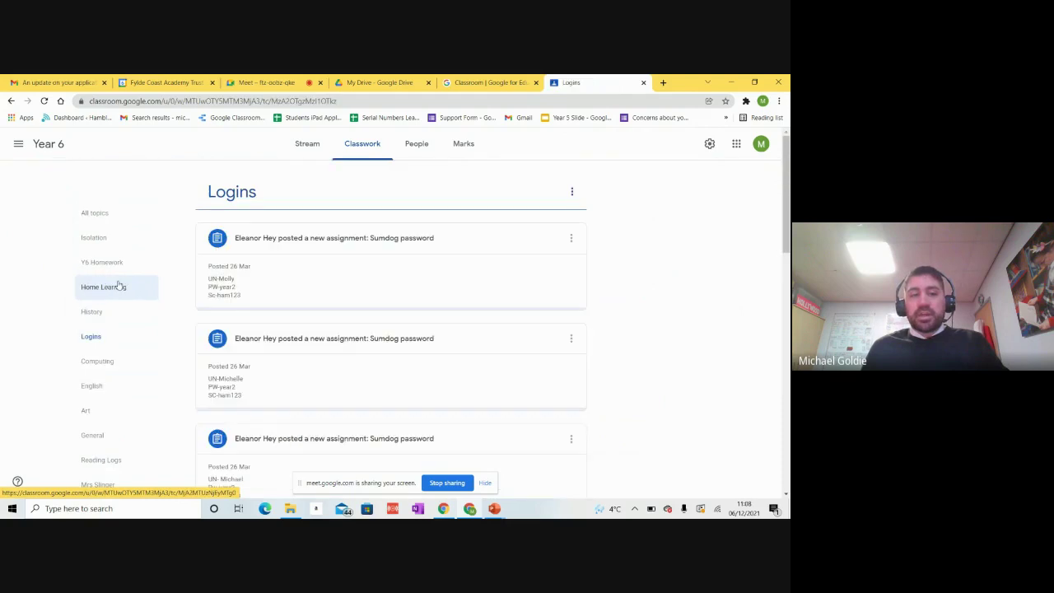
click(113, 315)
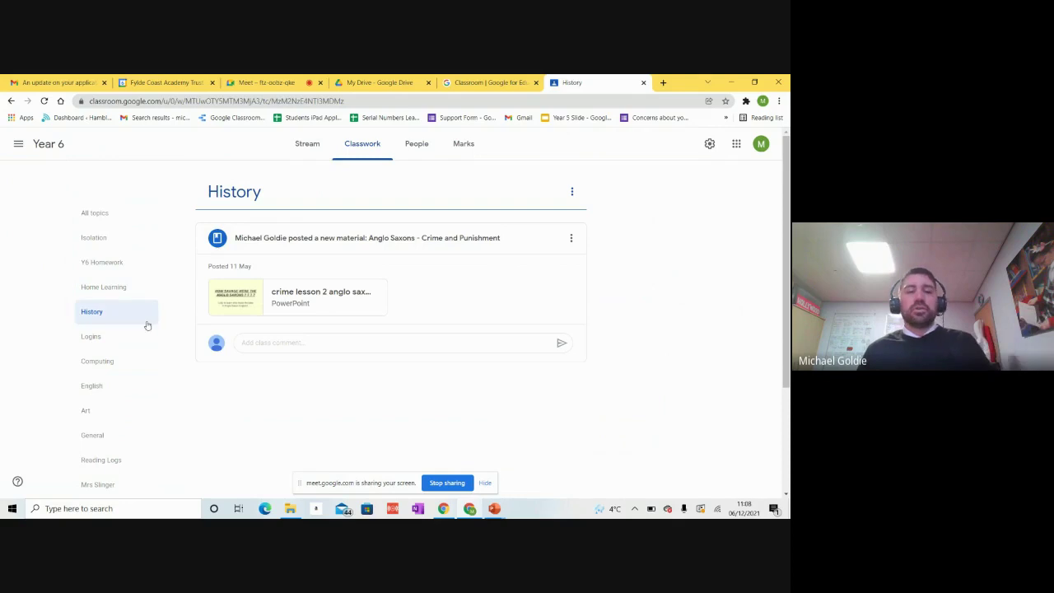
click(110, 360)
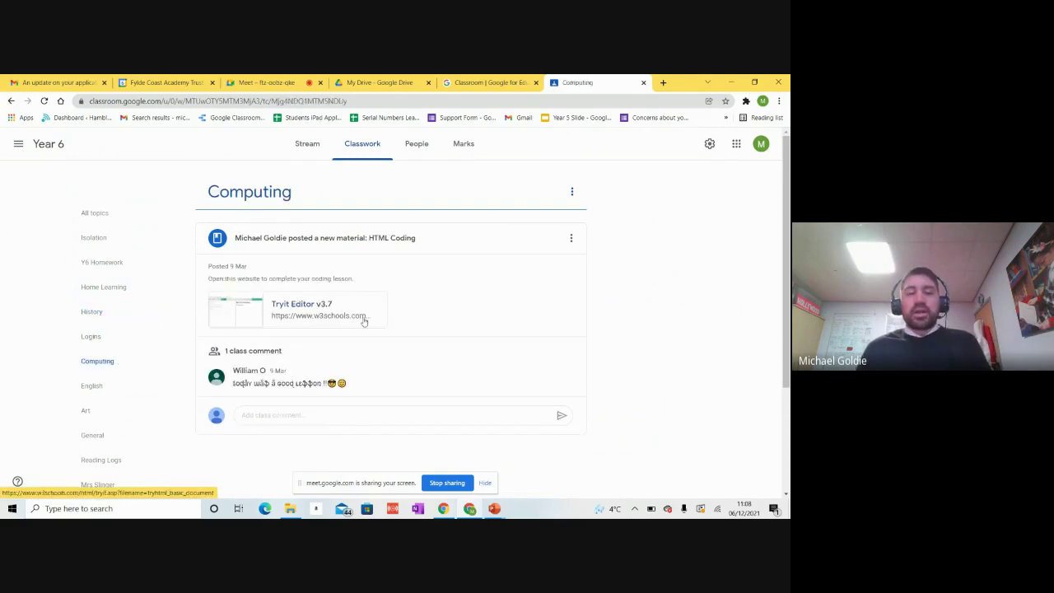
click(103, 392)
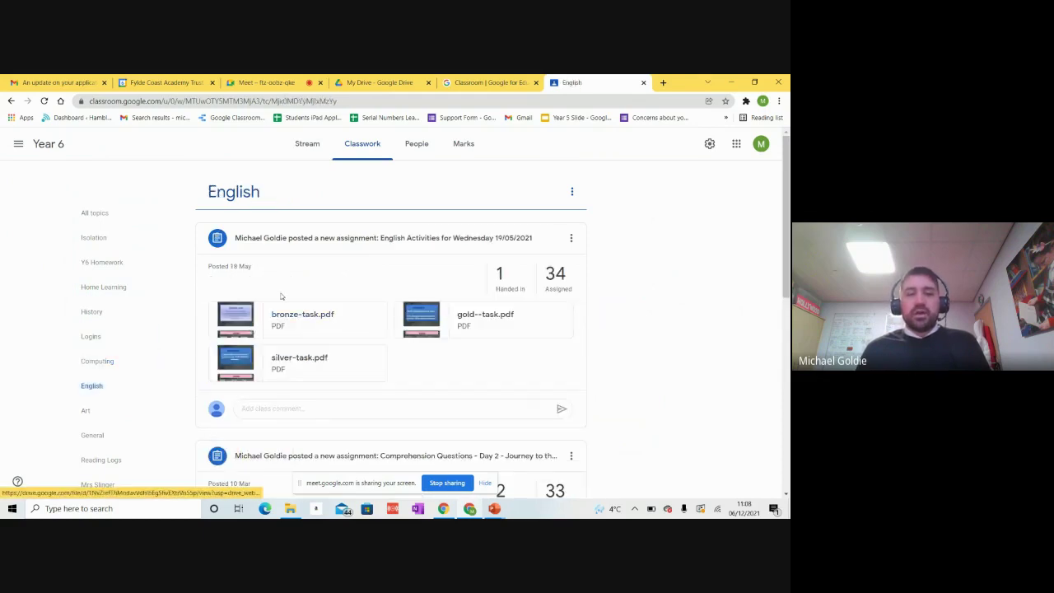
click(98, 419)
scroll(103, 404, down, 1)
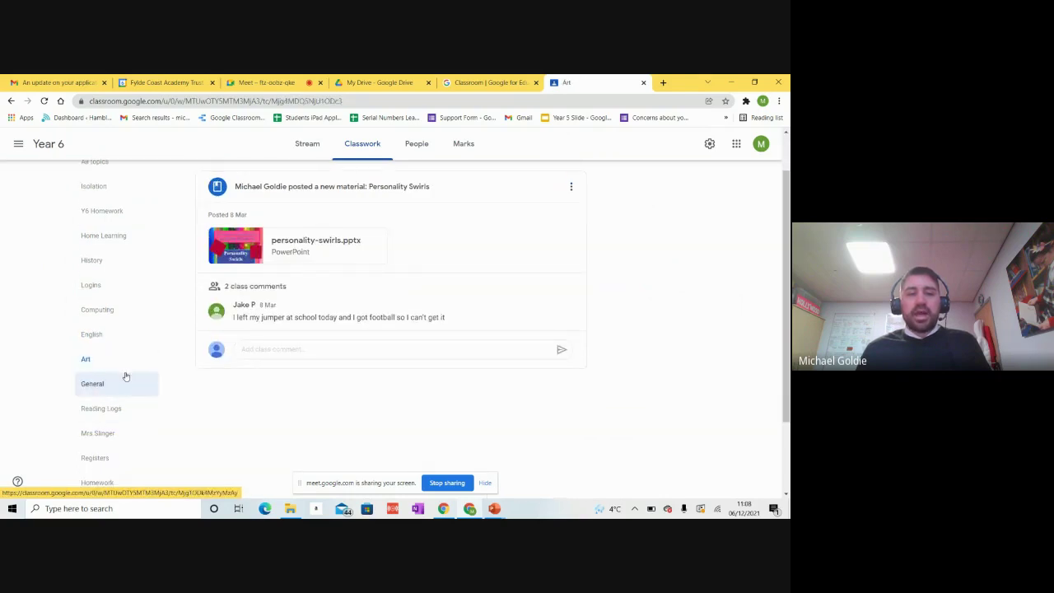
scroll(123, 376, down, 2)
scroll(126, 377, up, 3)
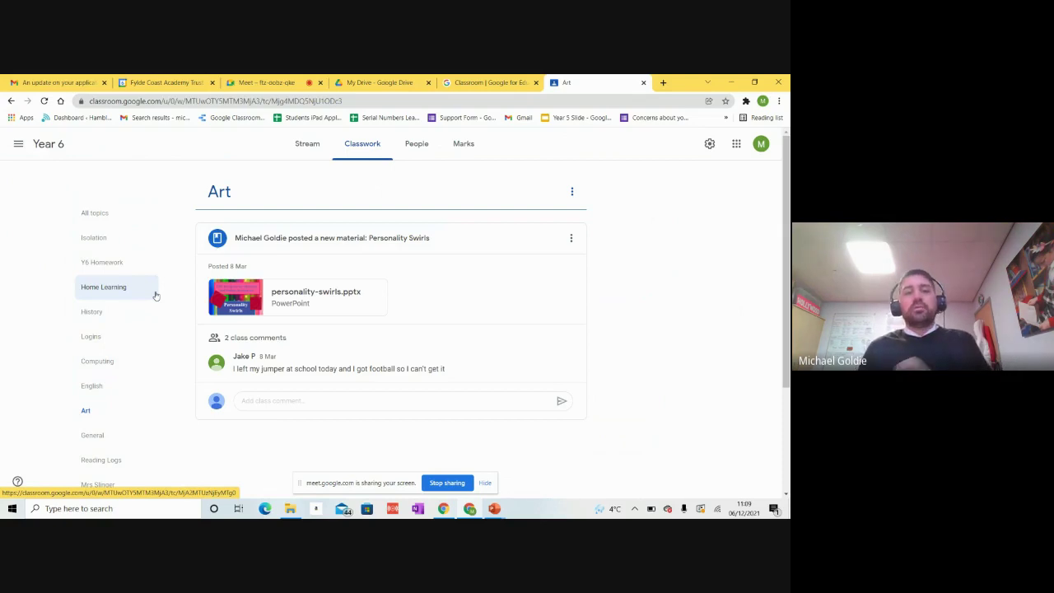
From all topics, create a Year 6 assignment titled Book Review and file it under the English topic
click(119, 212)
click(231, 181)
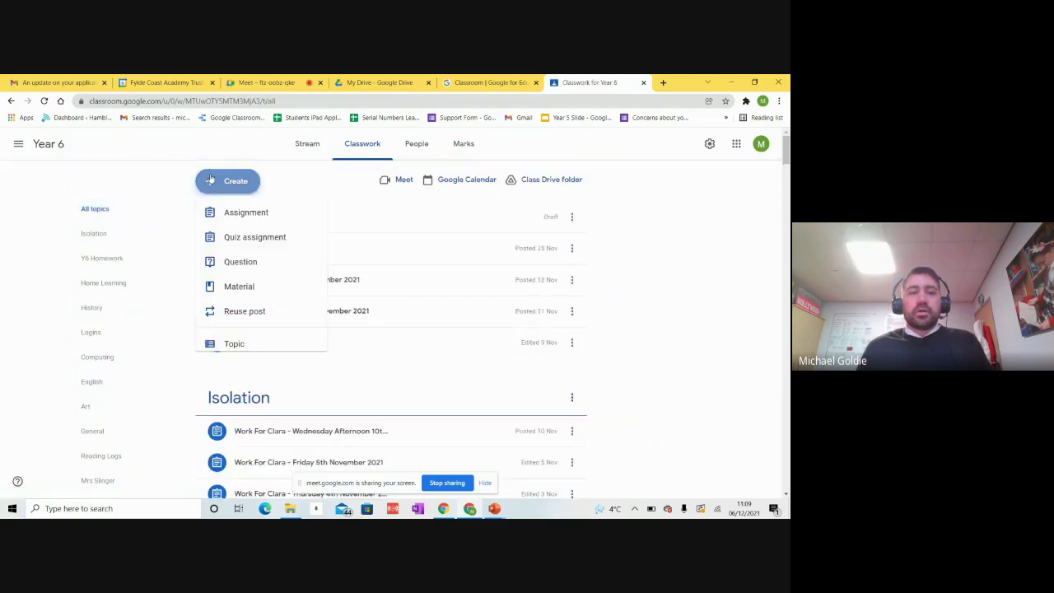
click(241, 215)
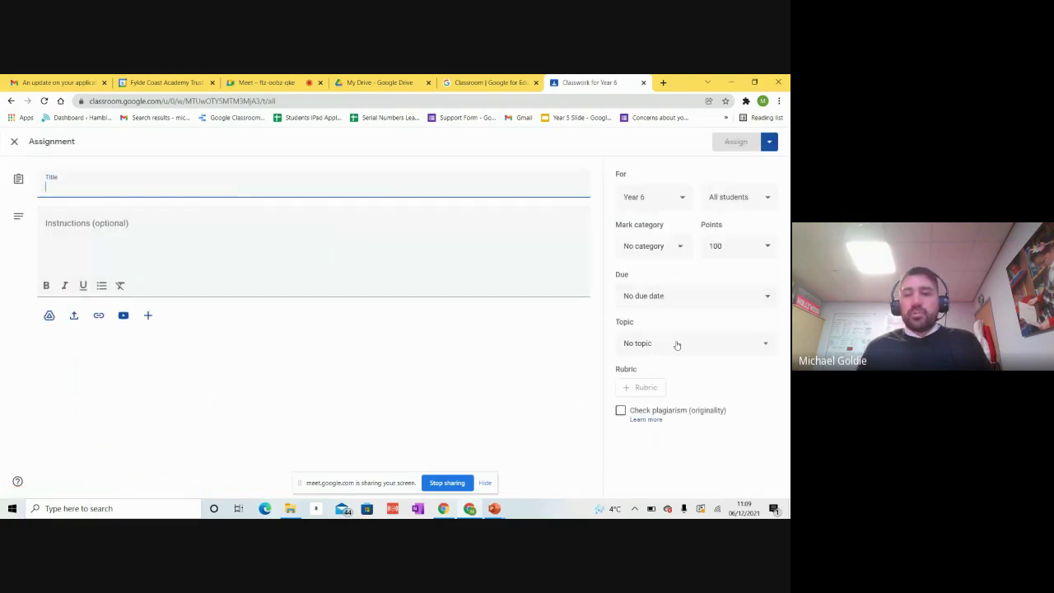
click(678, 346)
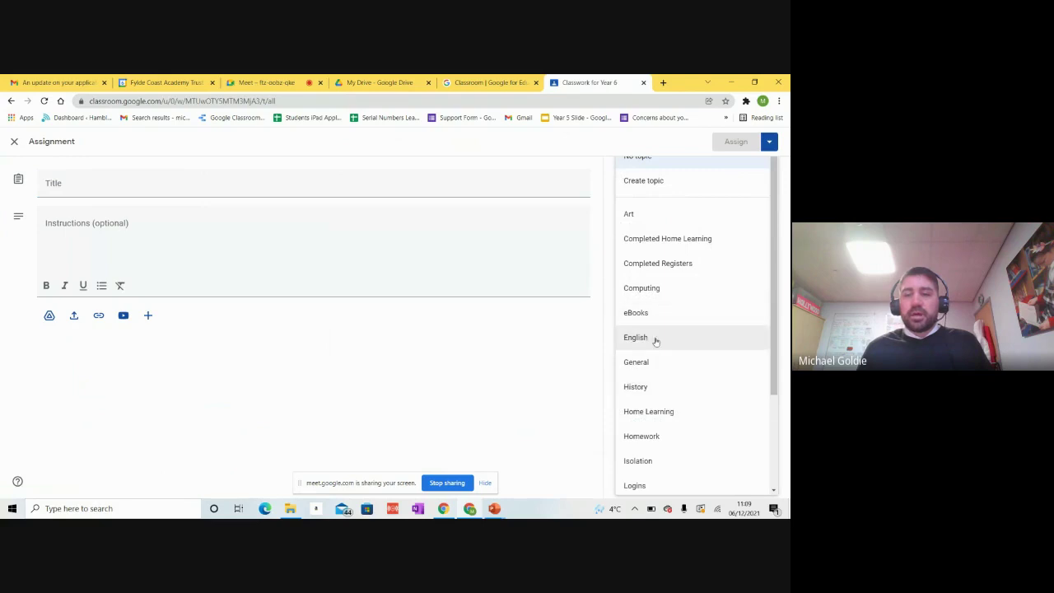
click(137, 184)
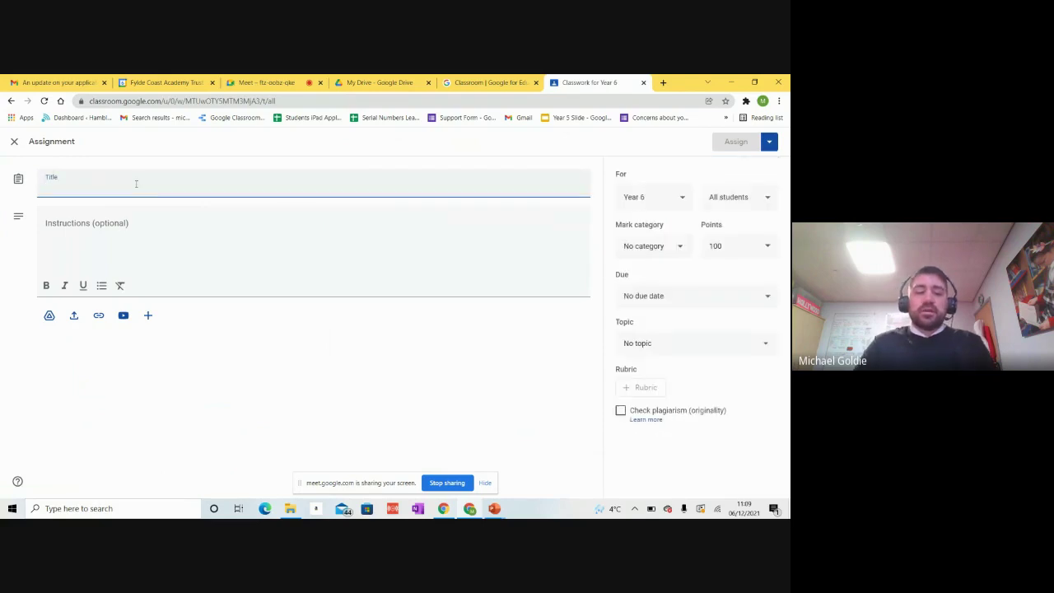
text(Book Review)
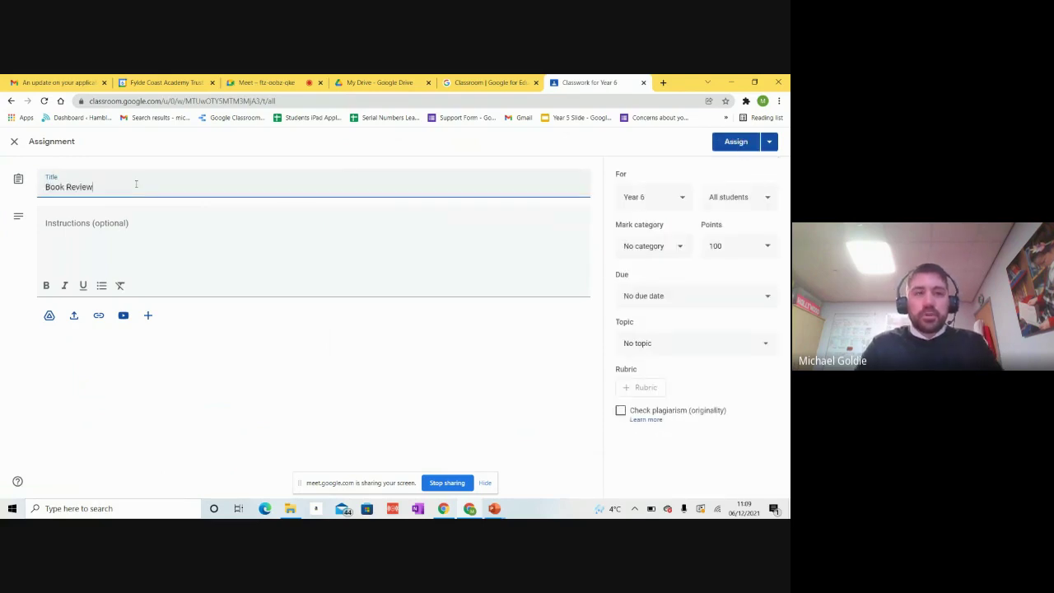
click(662, 346)
click(647, 341)
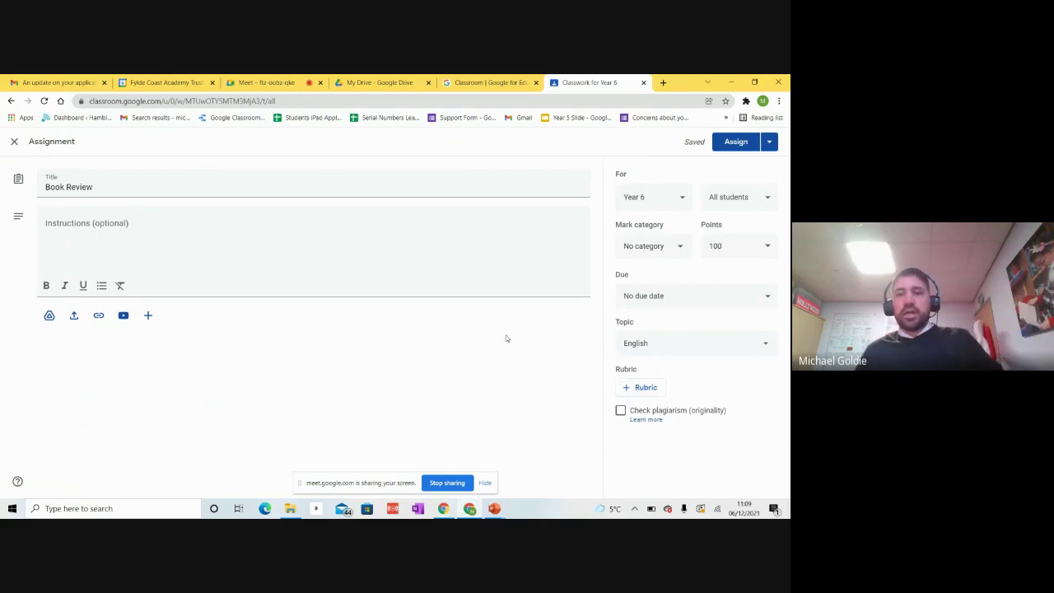
Close both Classroom browser tabs and, in the PowerPoint presentation, highlight the bullet about setting and distributing homework
click(645, 83)
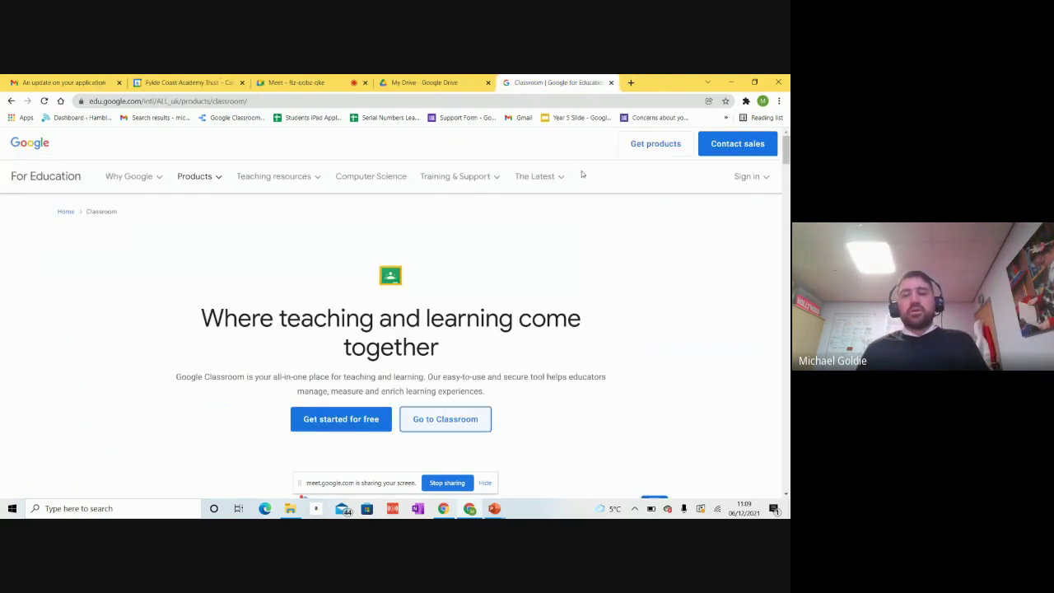
click(612, 82)
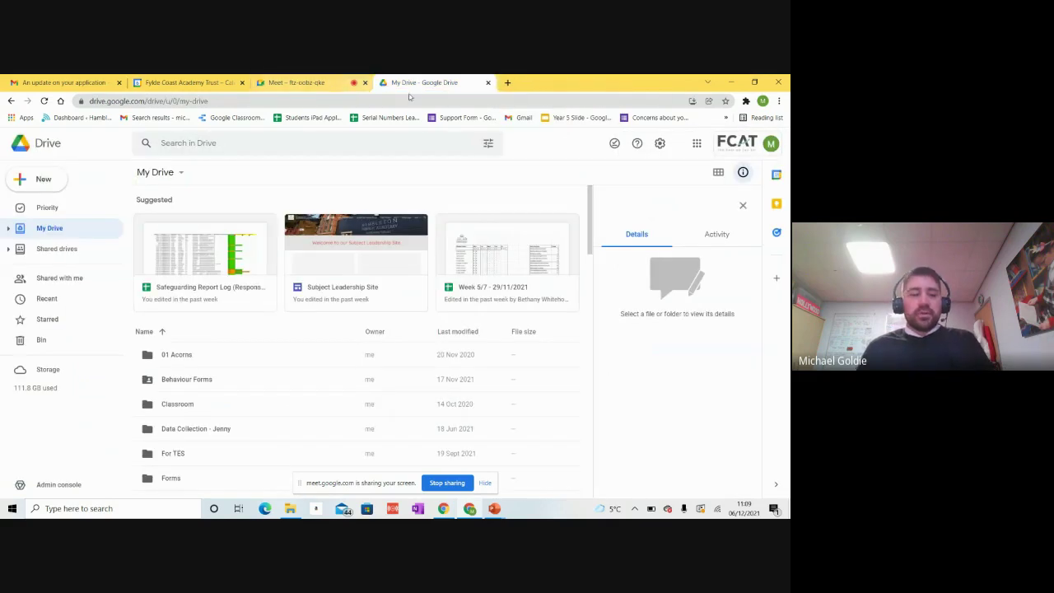
key(alt+Tab)
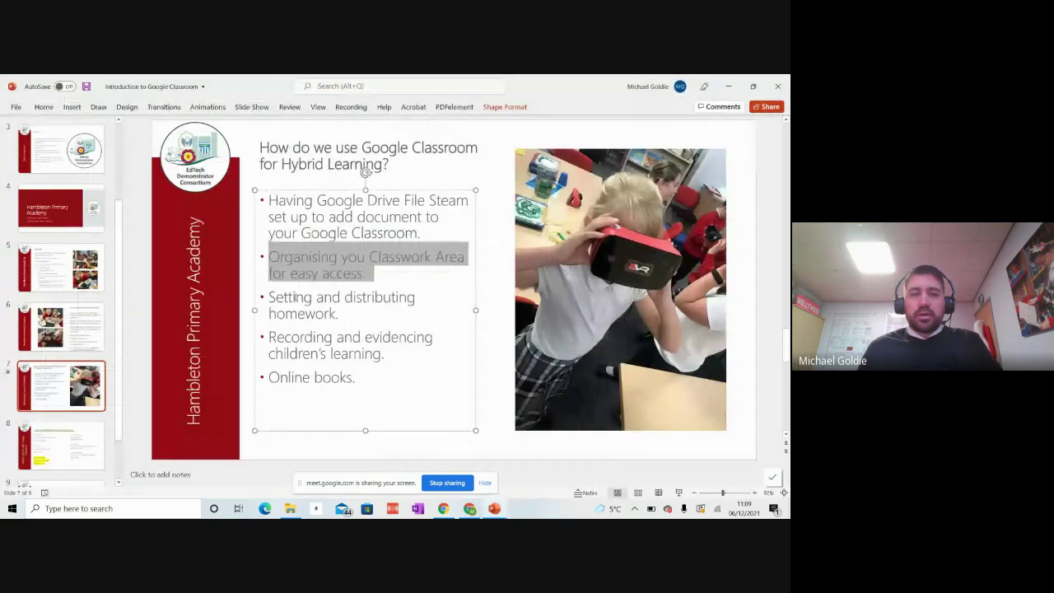
drag(270, 297, 339, 315)
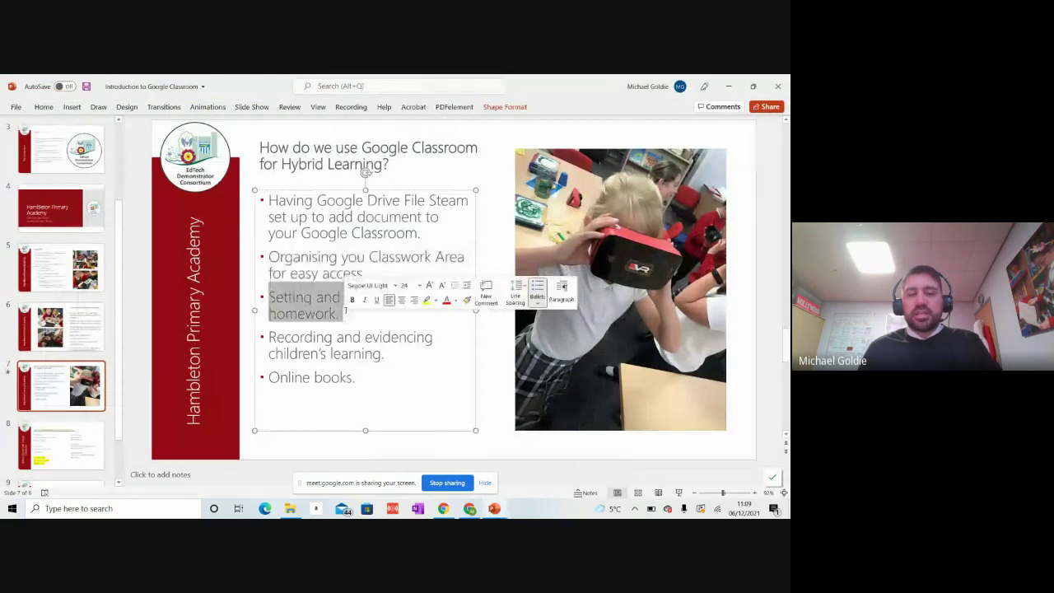
Switch back to Chrome and load google.com in place of the My Drive page
key(alt+Tab)
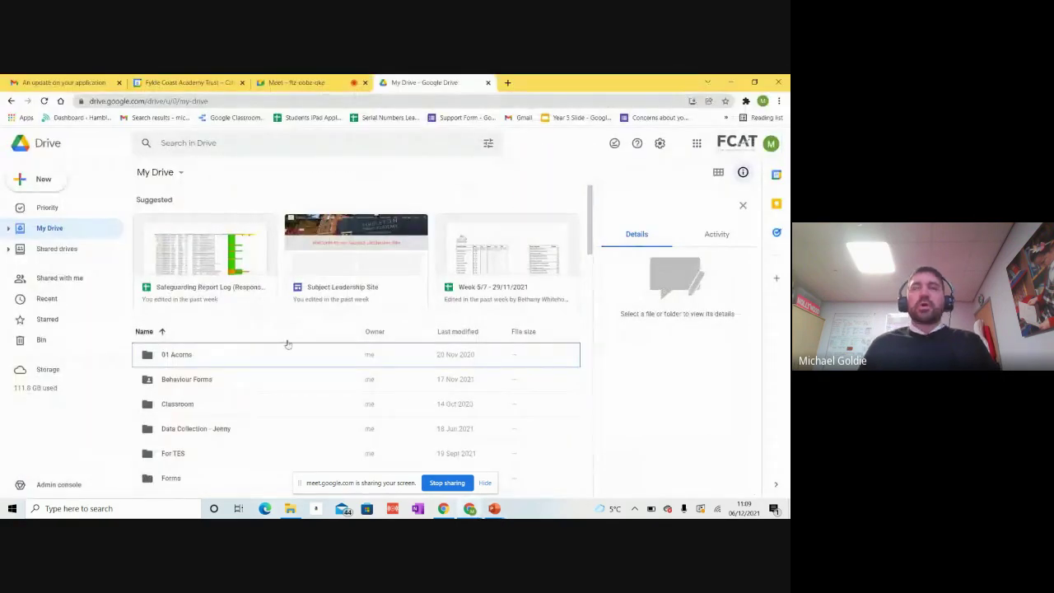
click(229, 81)
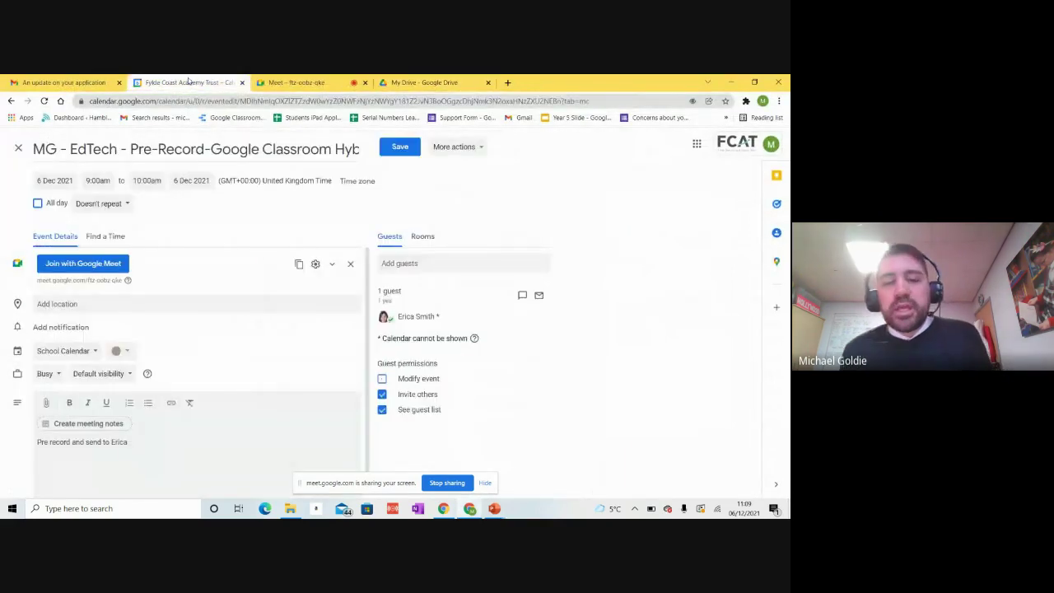
click(296, 82)
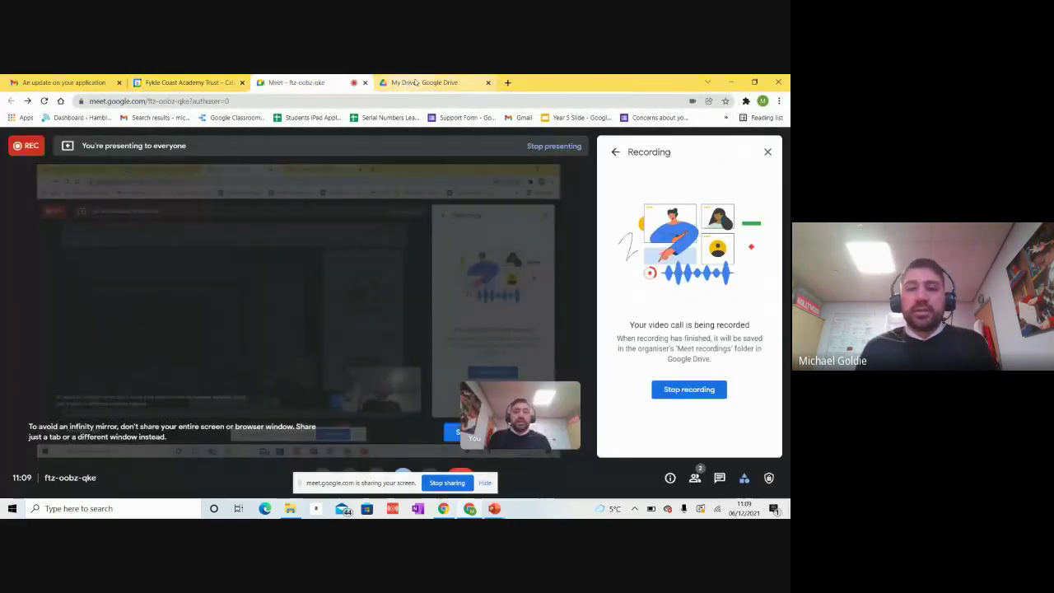
click(424, 82)
click(443, 102)
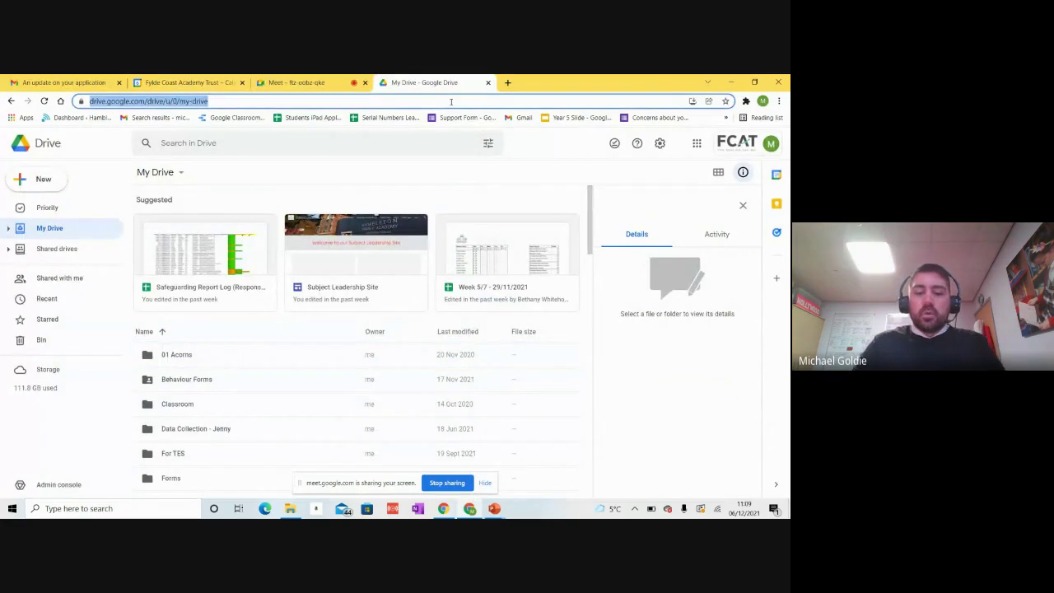
text(google)
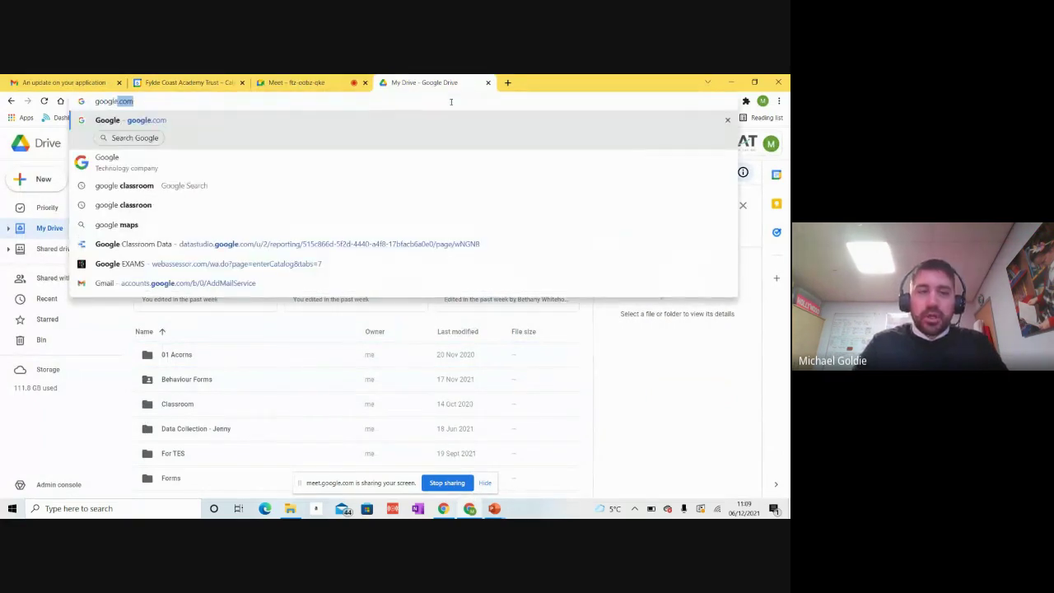
key(BackSpace)
text(.com)
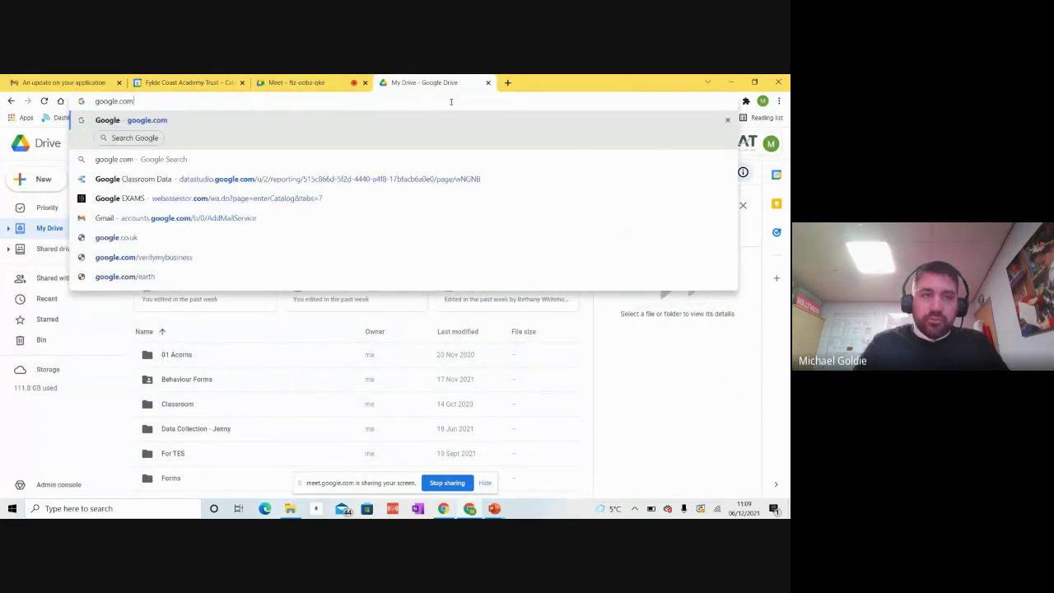
key(Return)
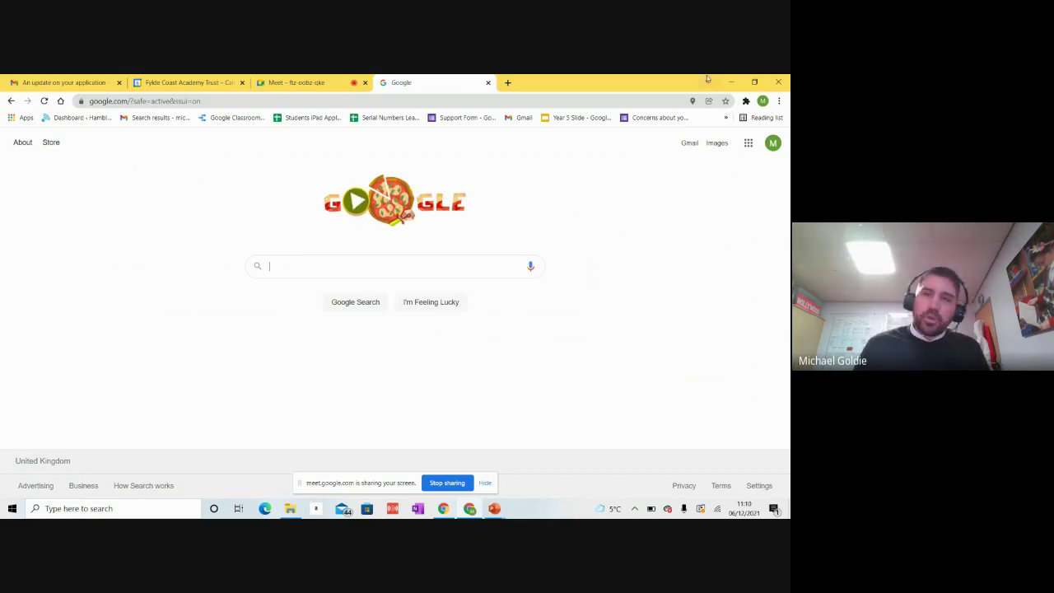
Launch Classroom from the Google apps and show the Y6 Homework topic in the Year 6 class's Classwork area
click(748, 144)
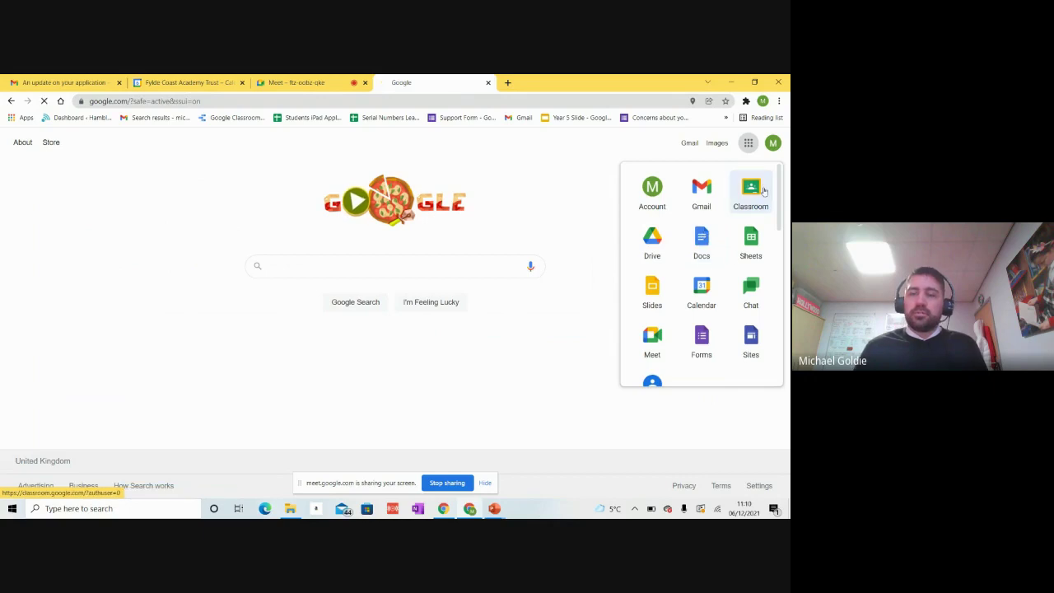
click(764, 191)
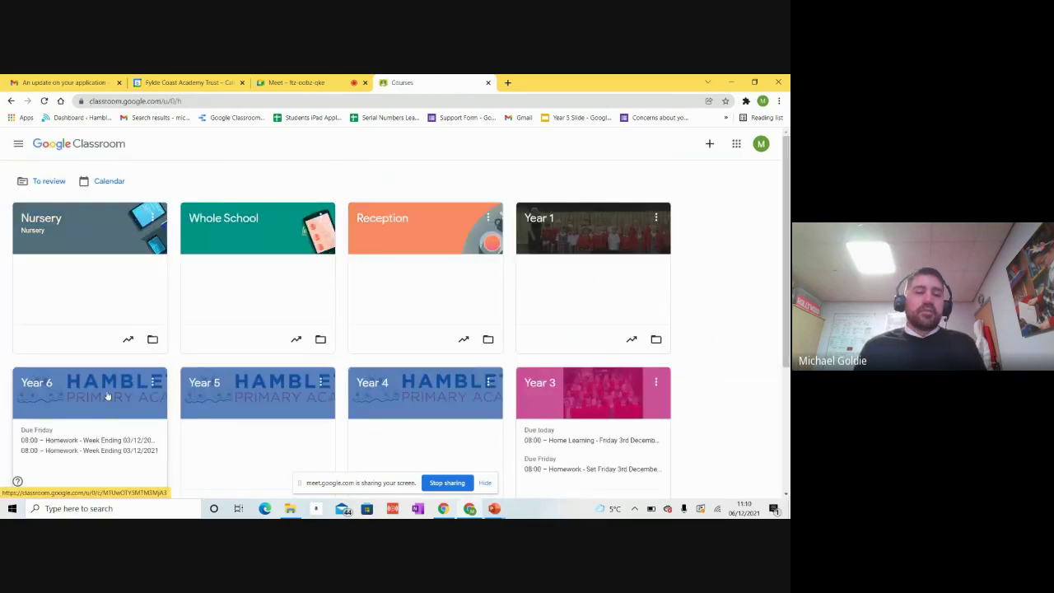
click(107, 396)
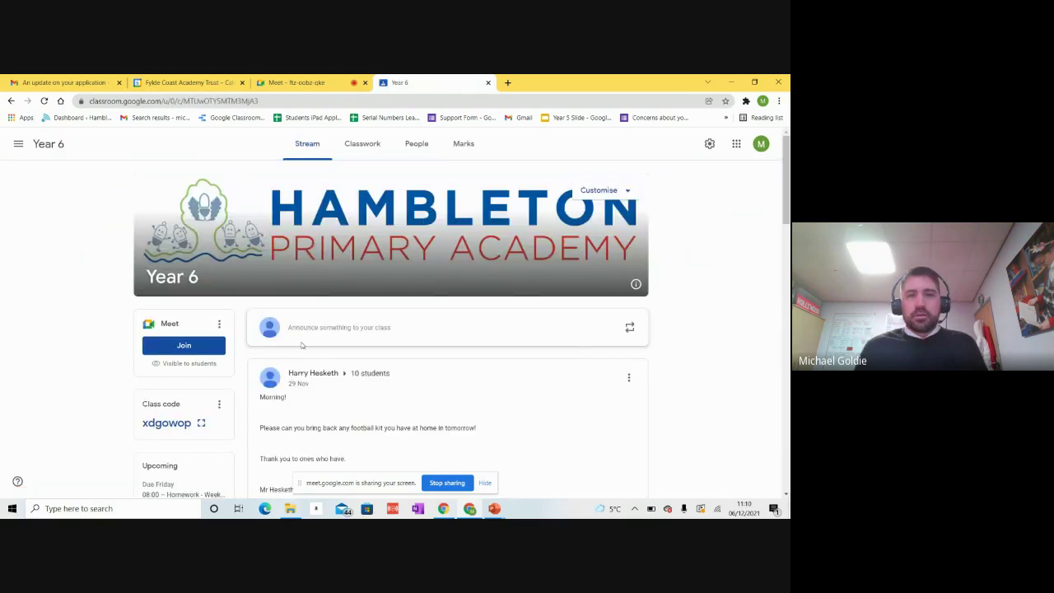
click(364, 148)
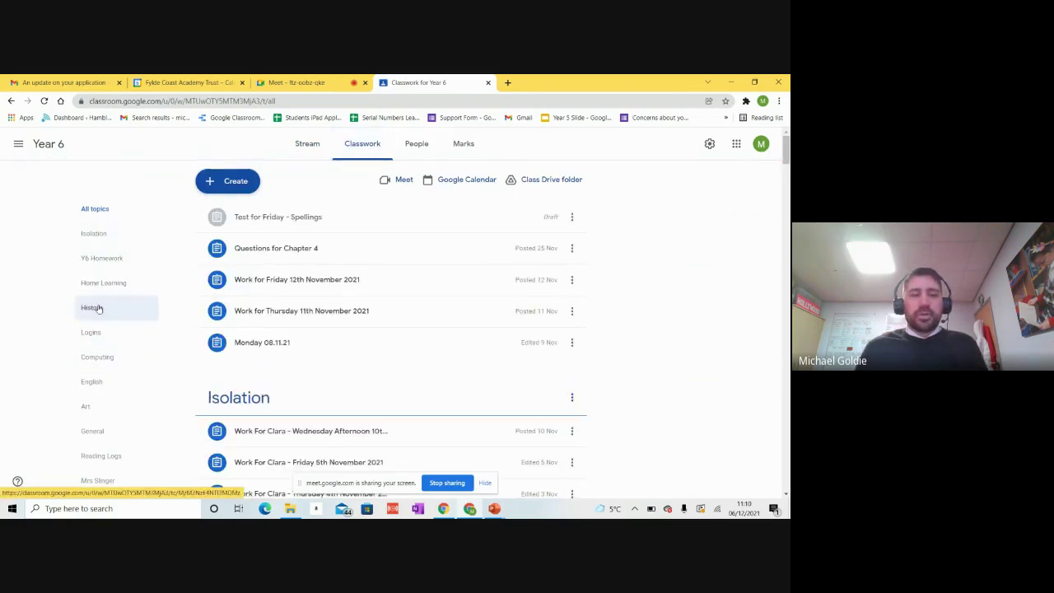
click(108, 260)
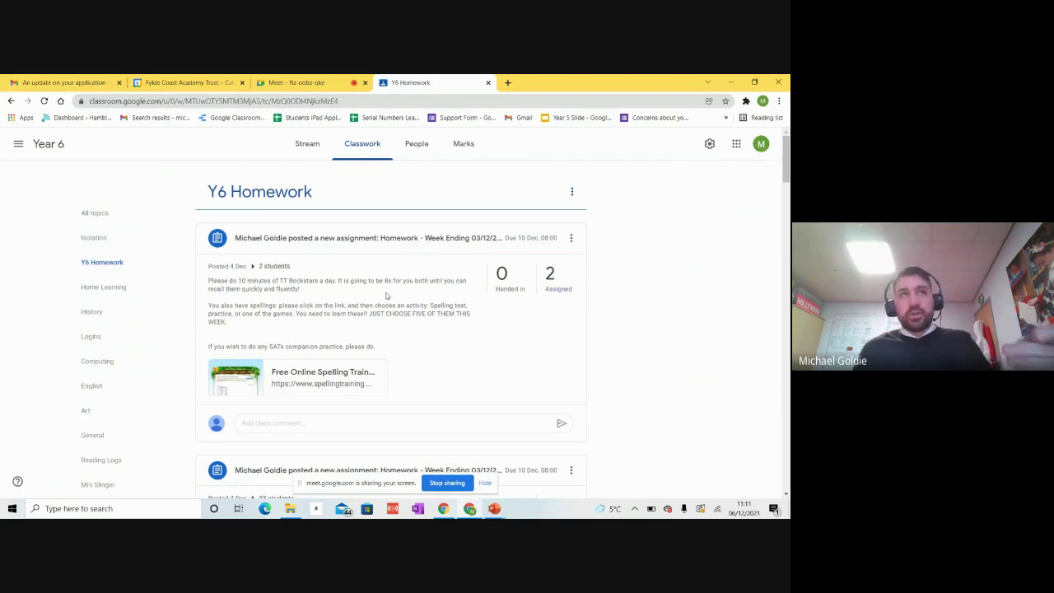
Open the whole-class Homework - Week Ending 03/12/2021 assignment and examine which students have handed in work and which are still assigned
scroll(385, 305, down, 5)
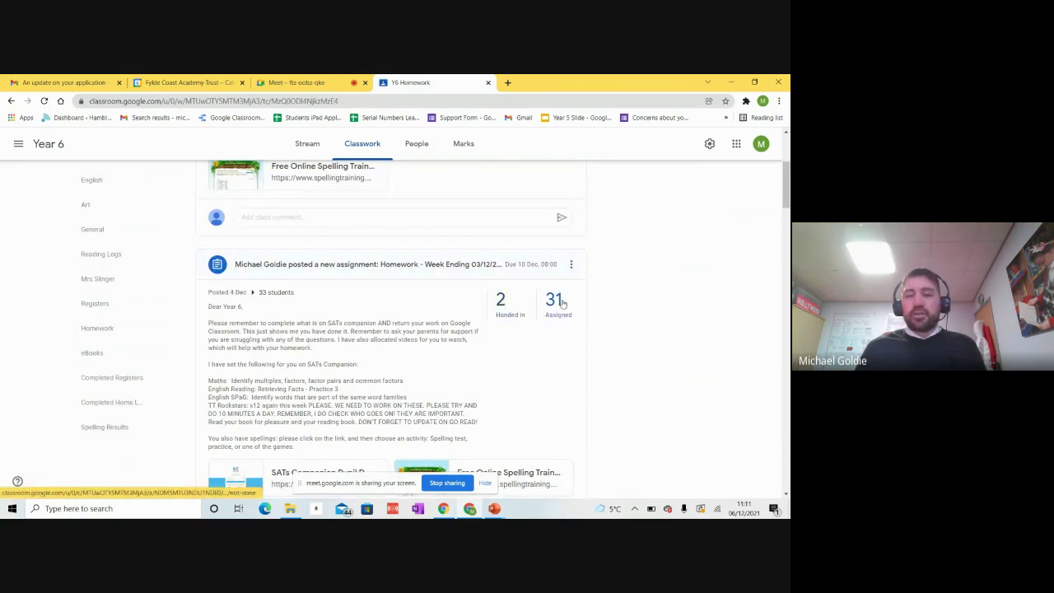
click(343, 269)
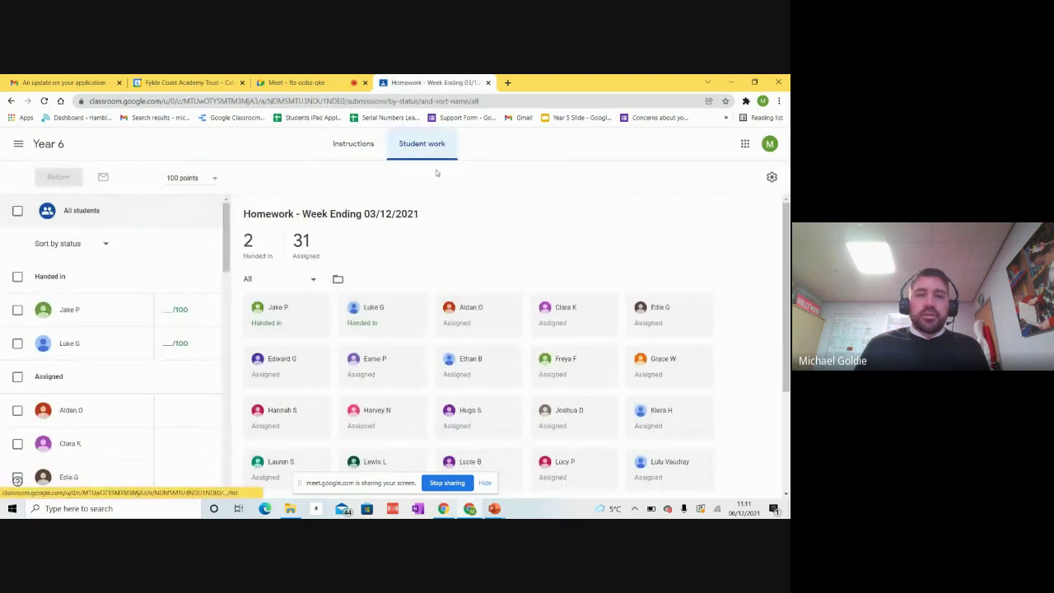
scroll(146, 376, down, 2)
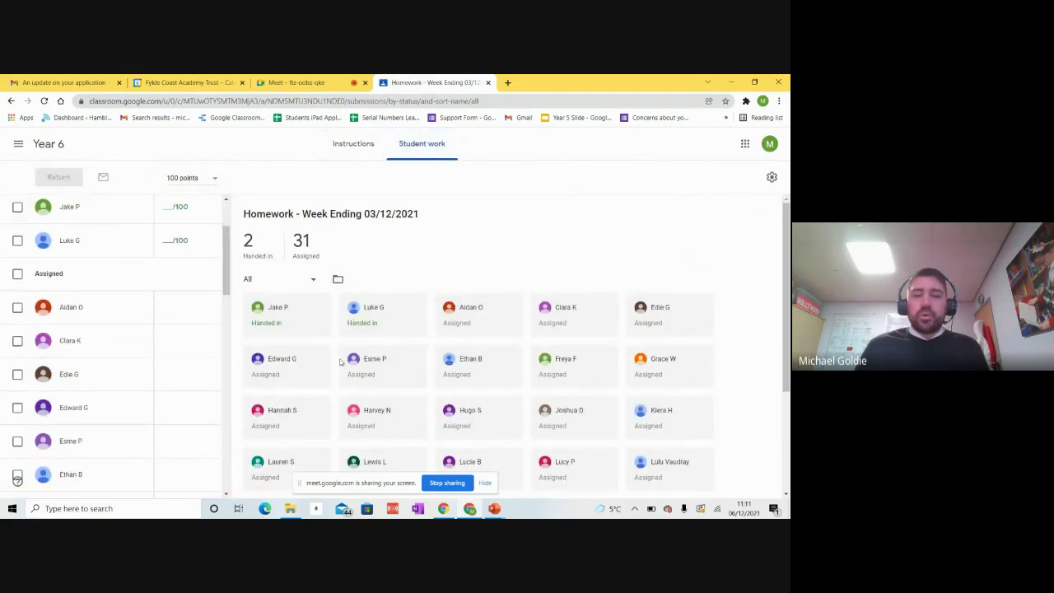
scroll(99, 381, down, 6)
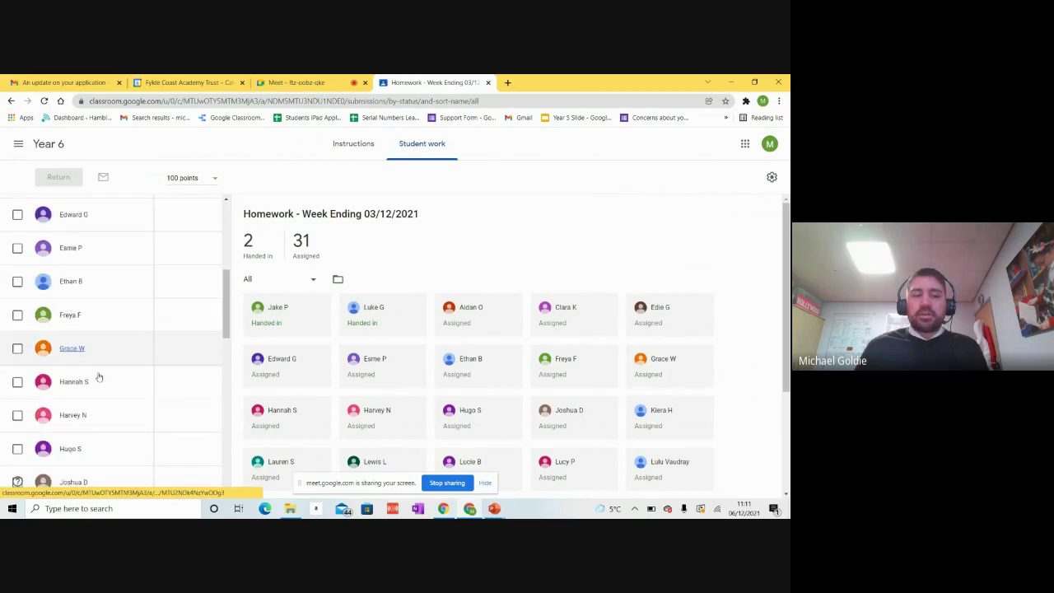
scroll(103, 379, down, 5)
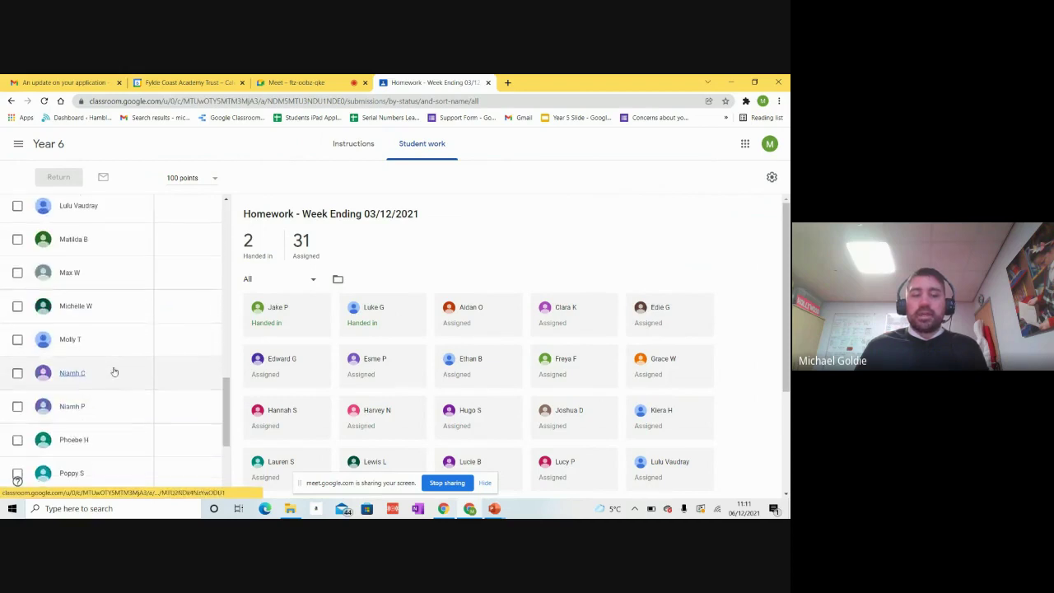
scroll(111, 362, up, 4)
scroll(111, 363, up, 7)
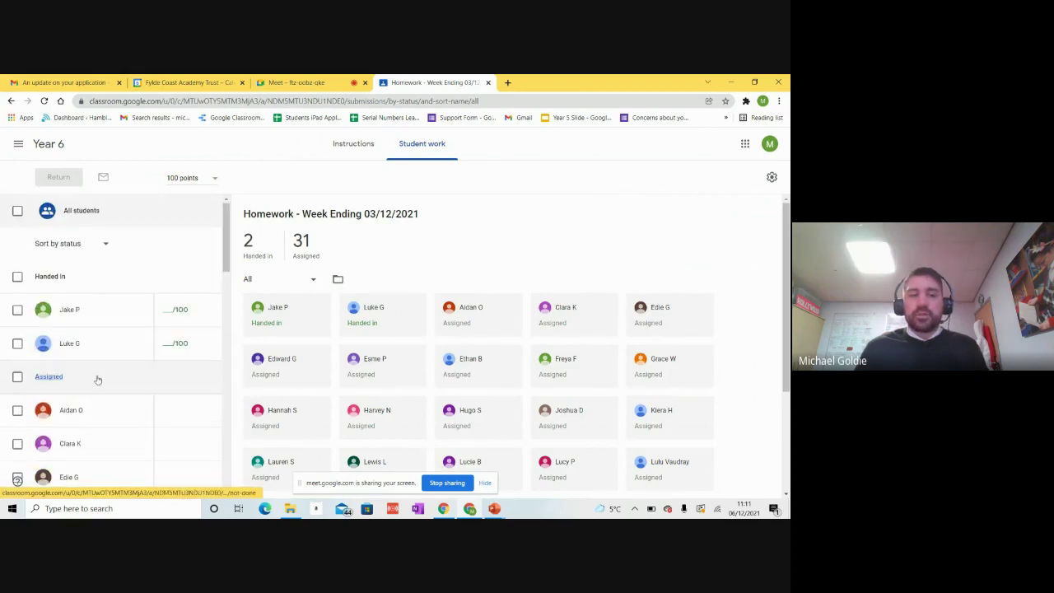
Show the assignment's instructions, open its SATs Companion Pupil Dashboard link and try to sign in there with the saved login
click(354, 146)
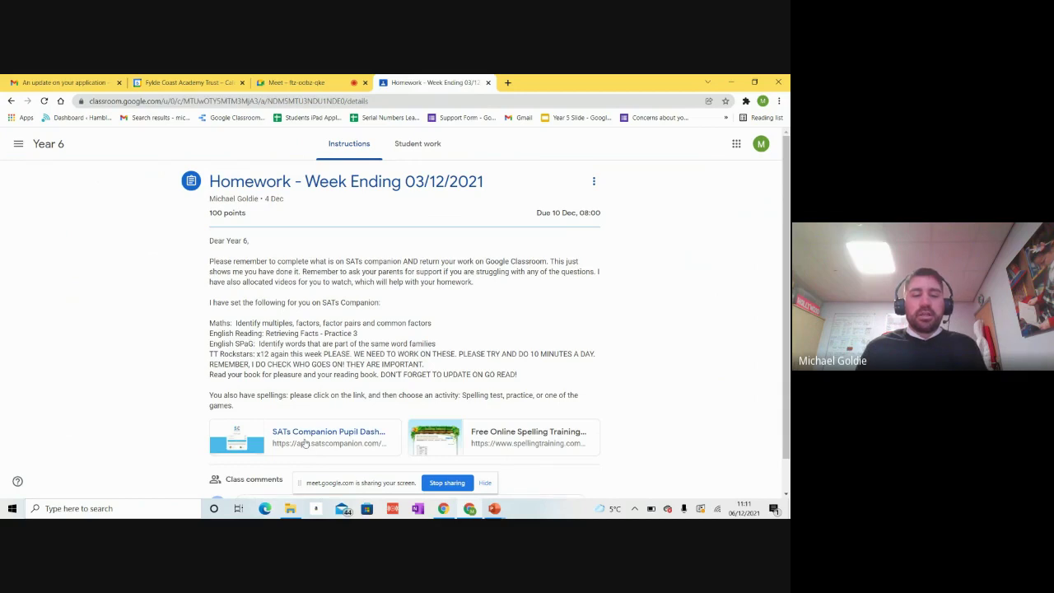
click(304, 444)
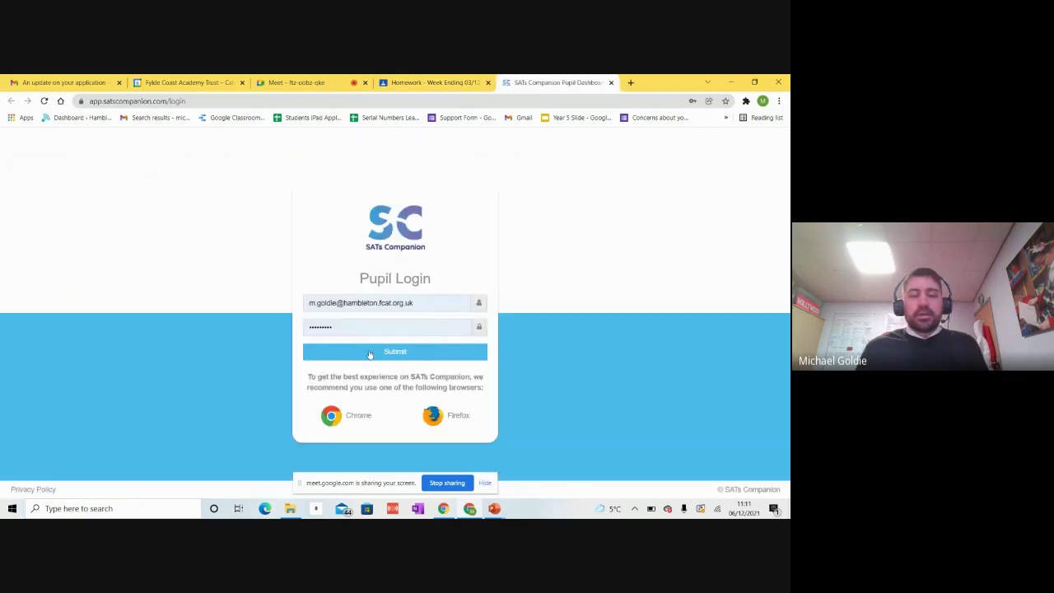
click(372, 352)
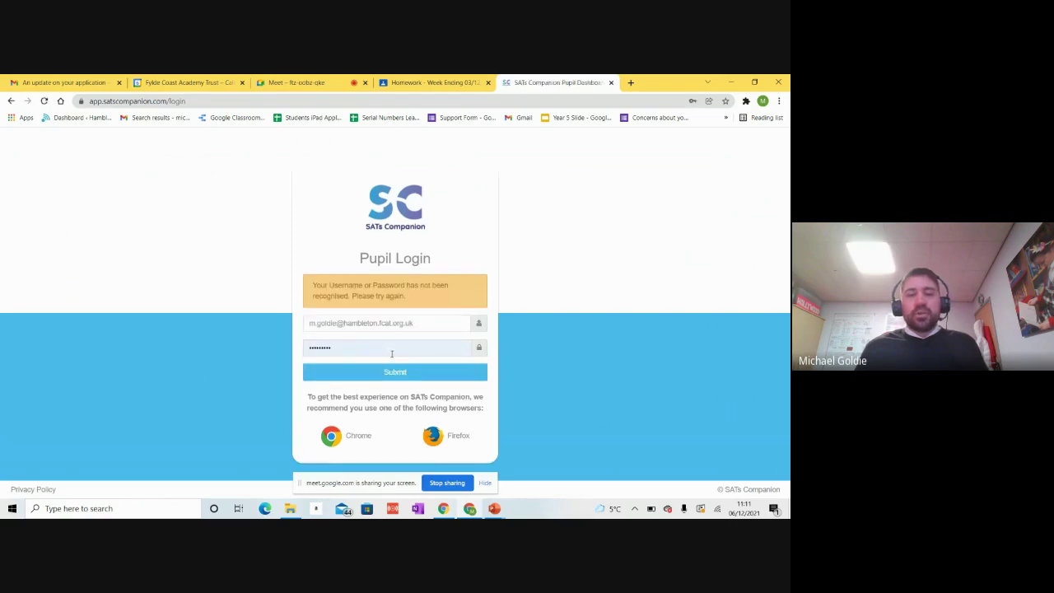
click(269, 86)
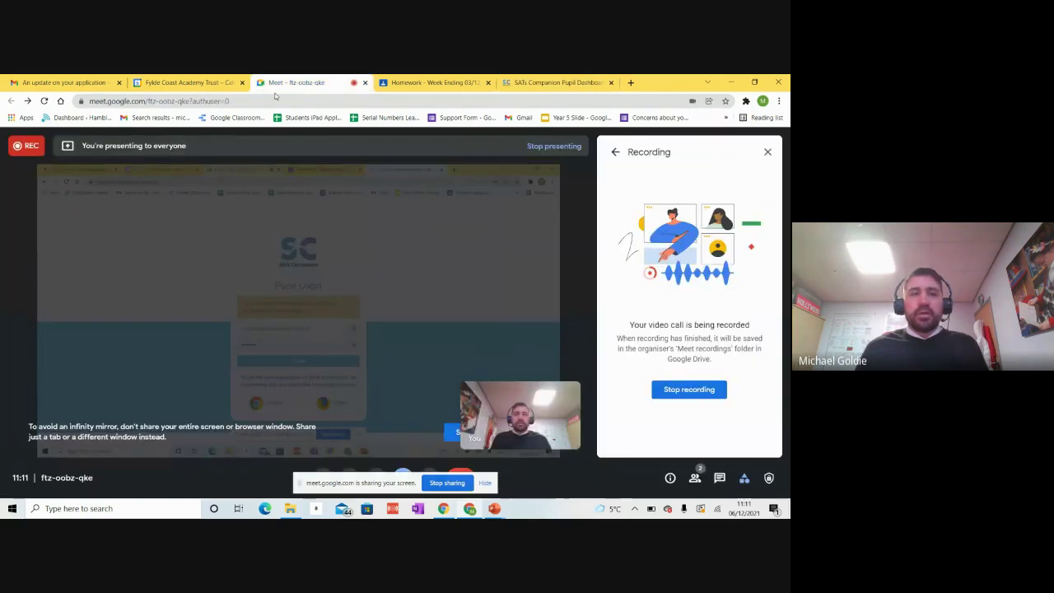
click(416, 86)
click(550, 83)
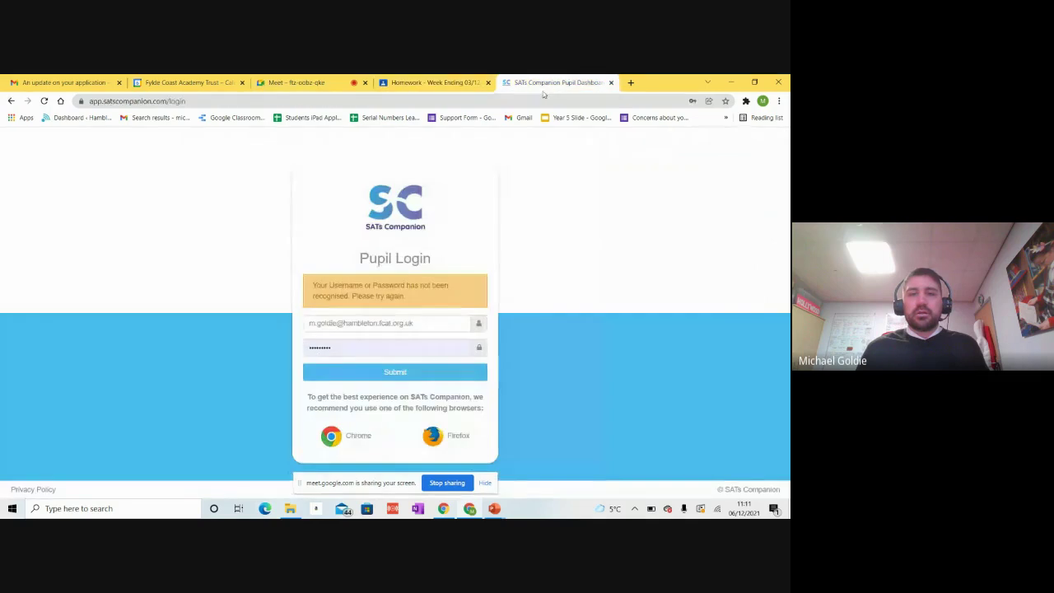
Search the web for sats companion, open the SATs Companion website and enter the school dashboard through its login
click(540, 98)
text(sats compa)
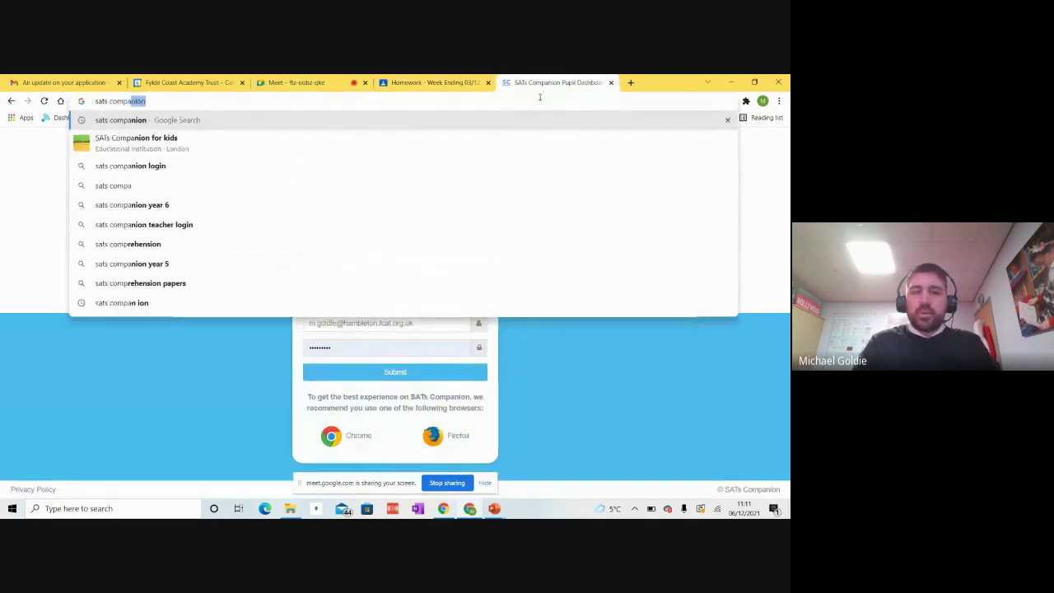
text(nion)
key(Return)
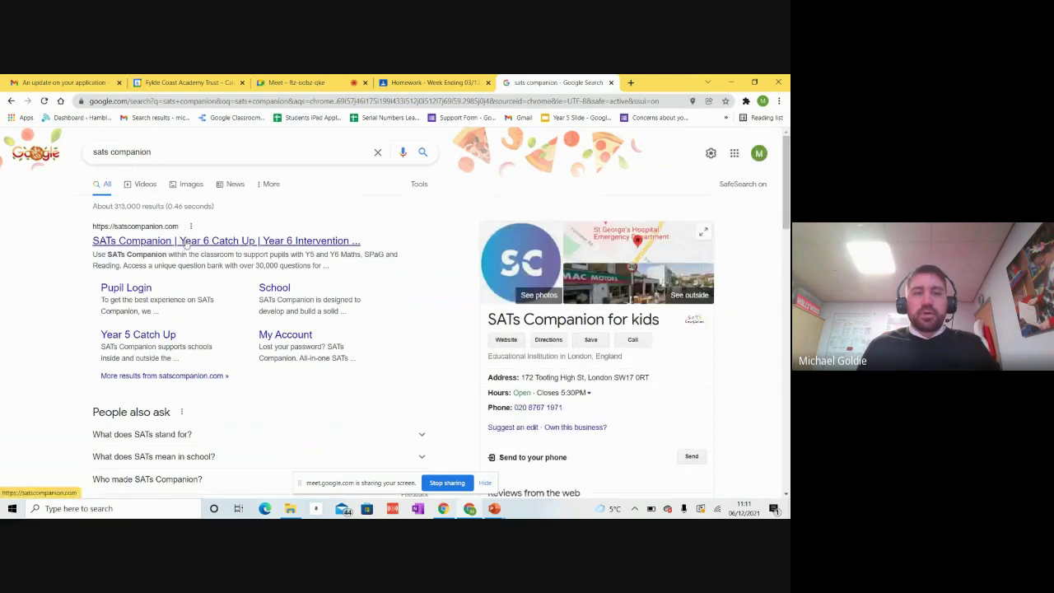
click(197, 240)
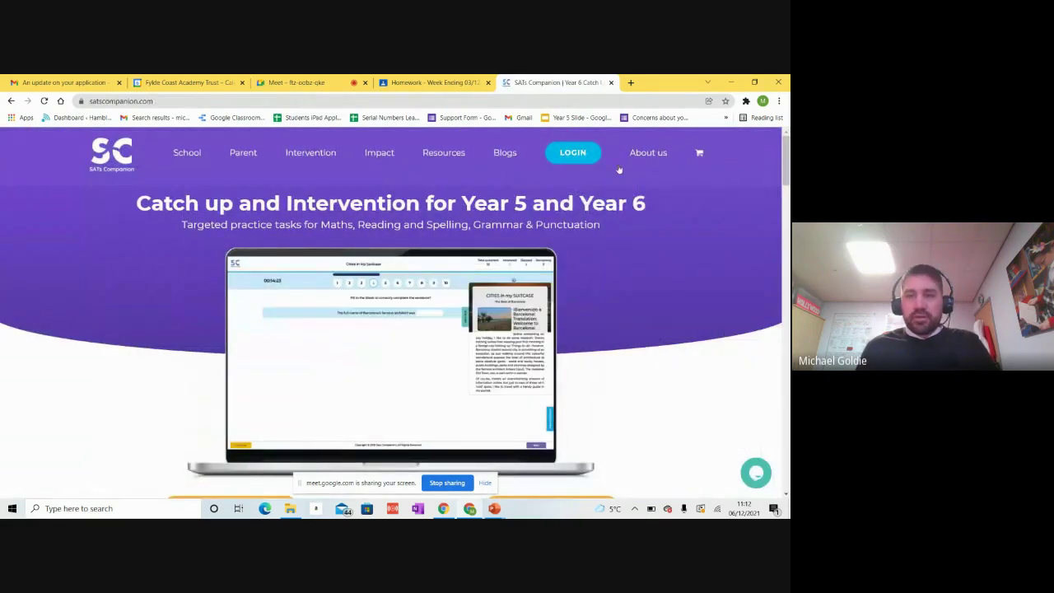
mouse_move(582, 159)
click(572, 234)
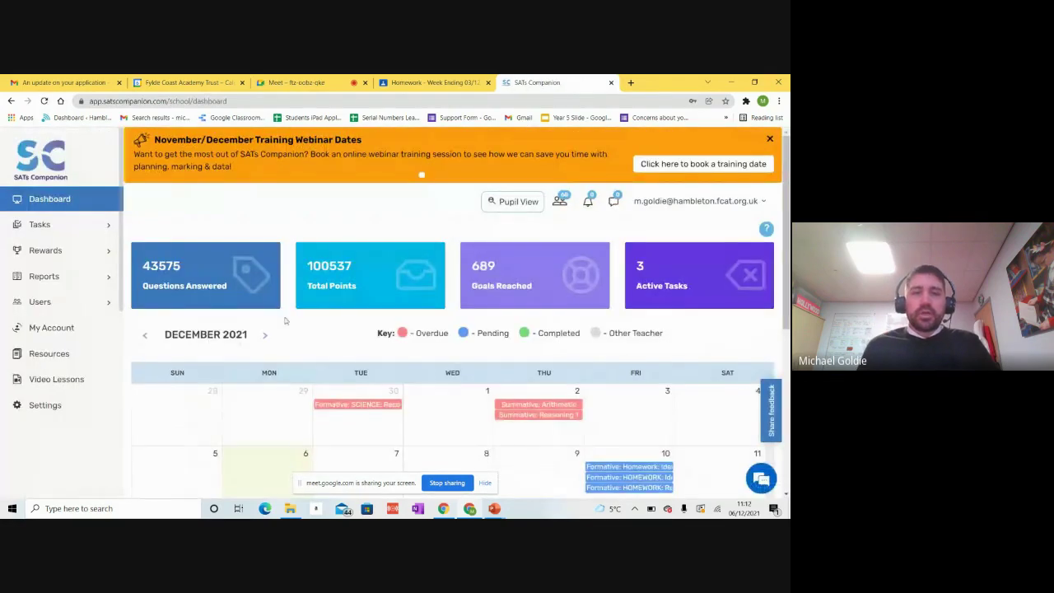
Start a new online formative task for the class Year 6 - 2021/2022 with the KS2 SATs Maths course
click(84, 229)
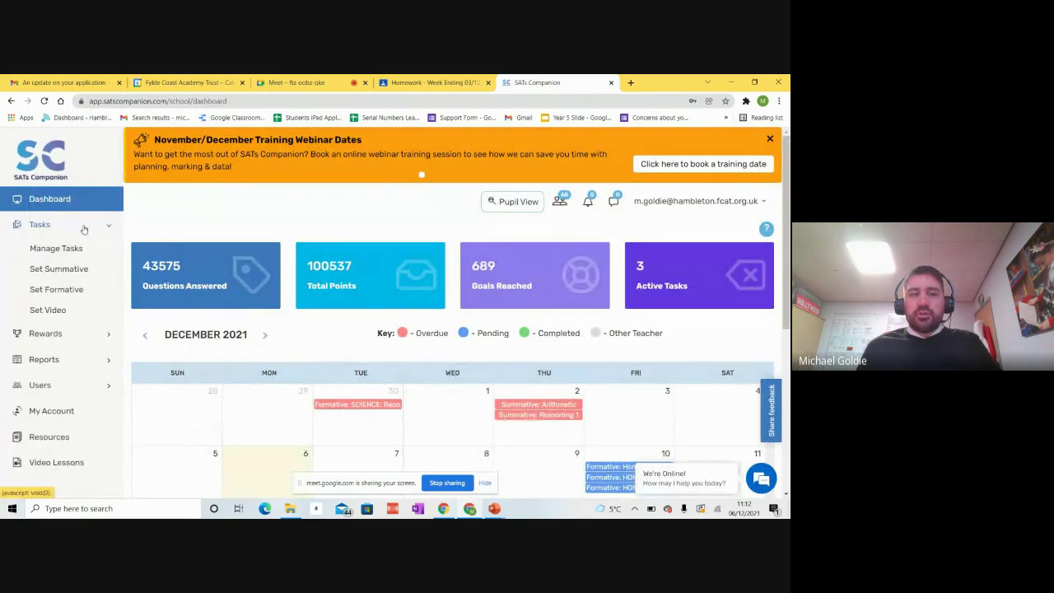
click(70, 292)
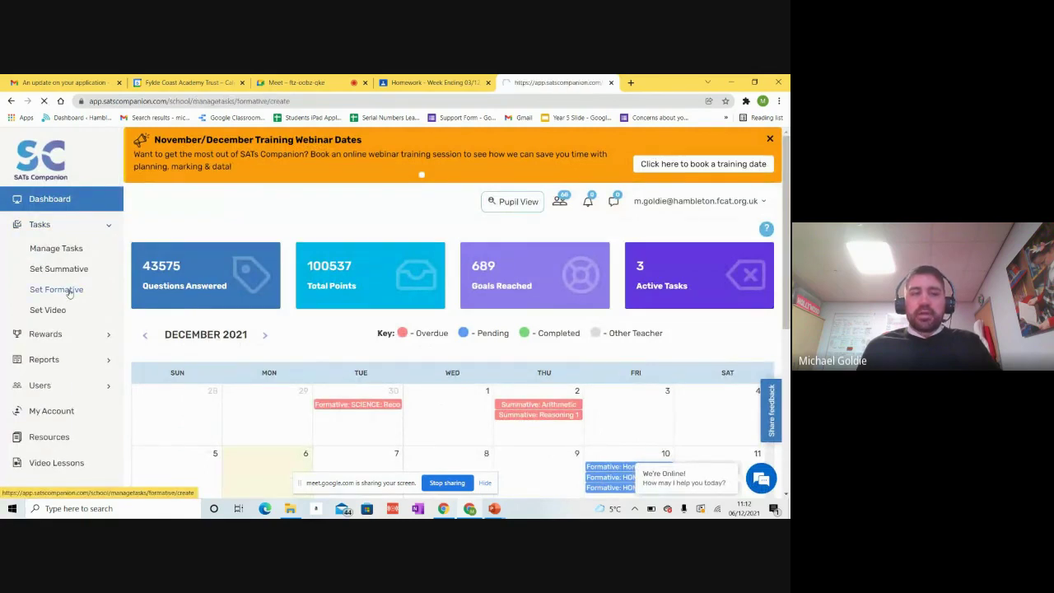
click(160, 271)
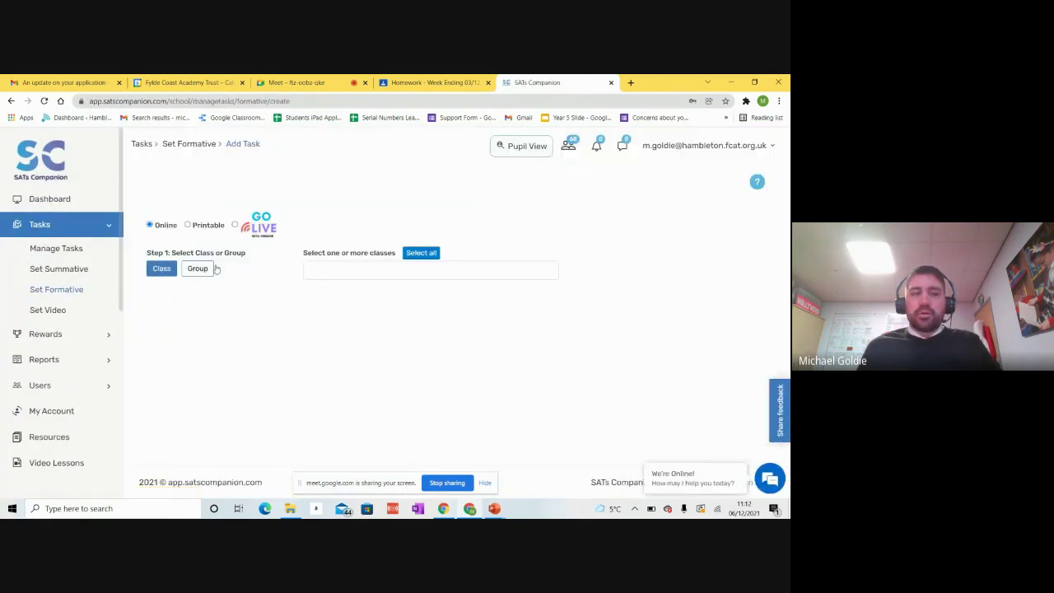
click(329, 273)
click(342, 306)
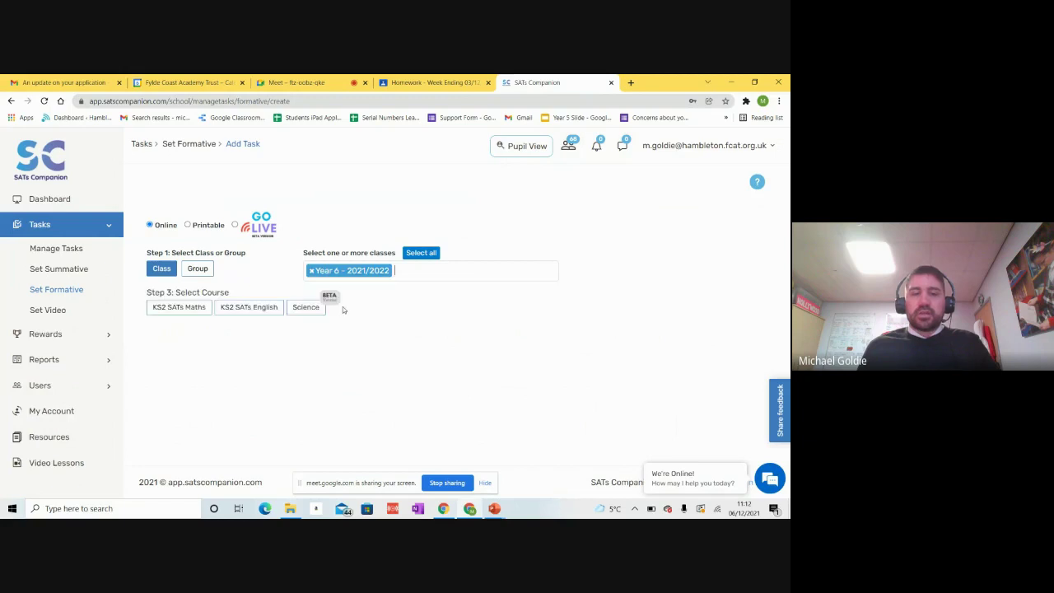
click(175, 311)
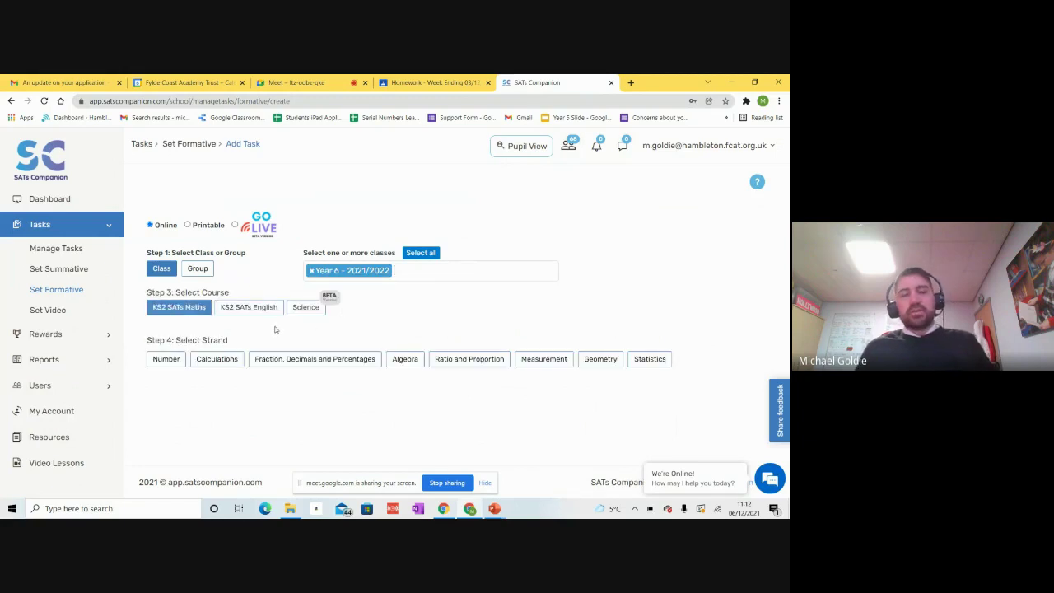
Set the maths task to Calculations, Mental Addition and Subtraction, with the 3-digit numbers sub-topic and difficulty 3
click(217, 359)
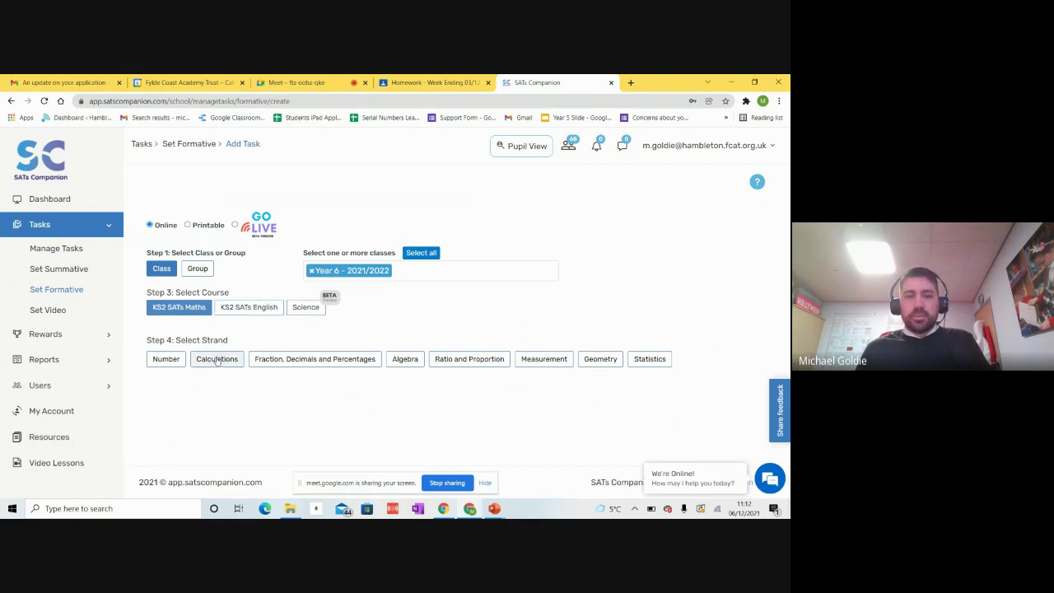
scroll(189, 362, down, 2)
click(183, 368)
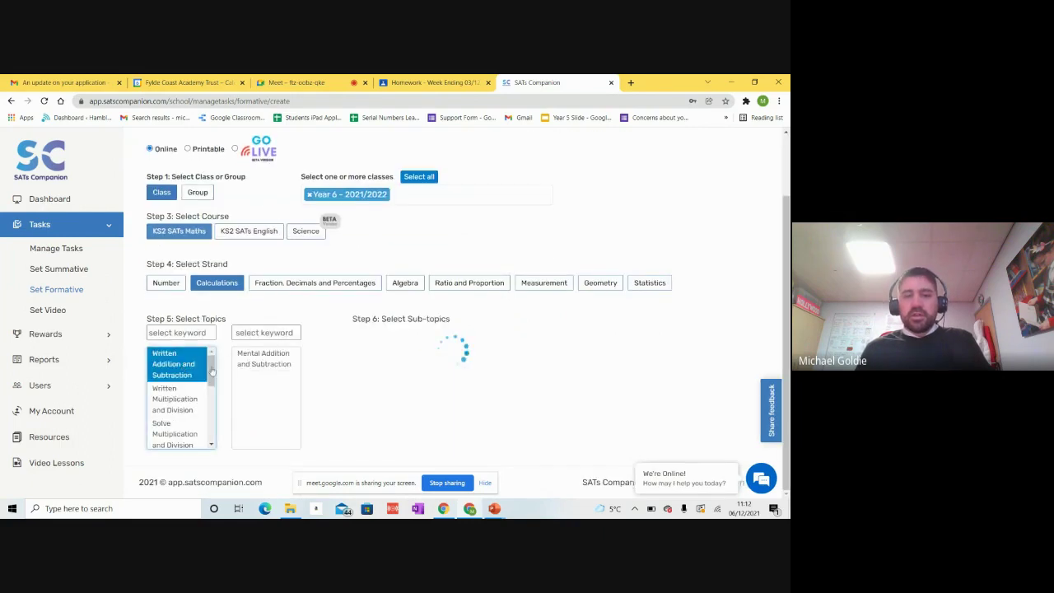
click(392, 411)
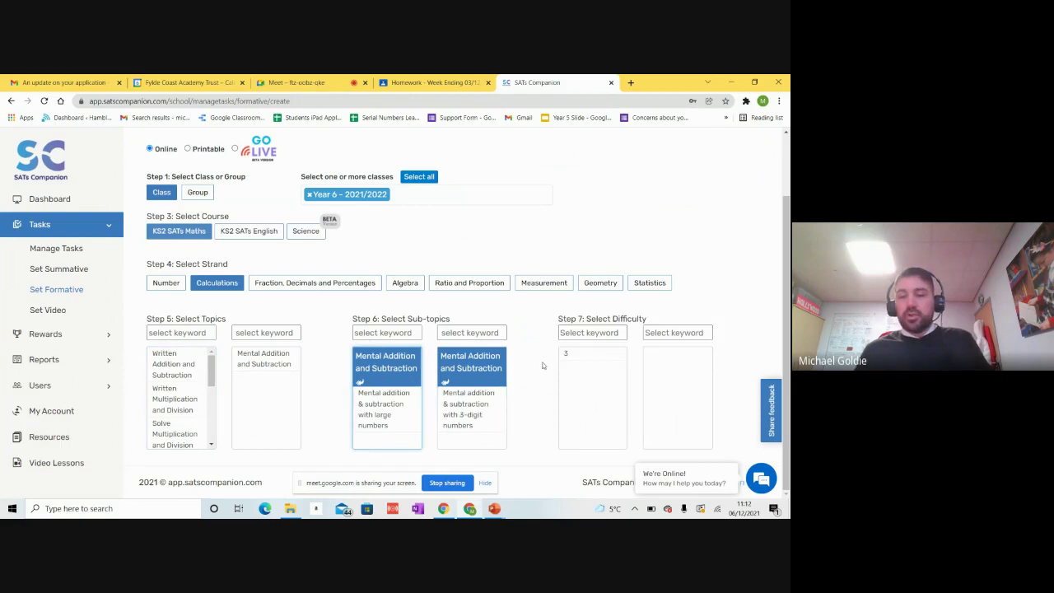
click(577, 353)
Review the pupil selection, show the assign and completion date fields, and prefix the task title with HOMEWORK:
scroll(571, 377, down, 2)
scroll(570, 378, down, 3)
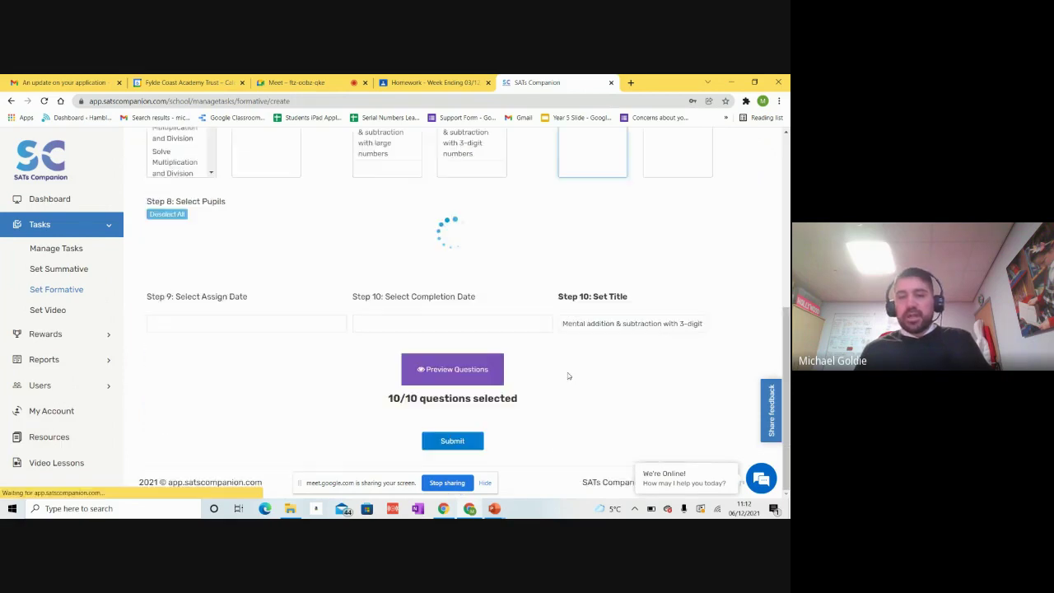
scroll(396, 397, up, 2)
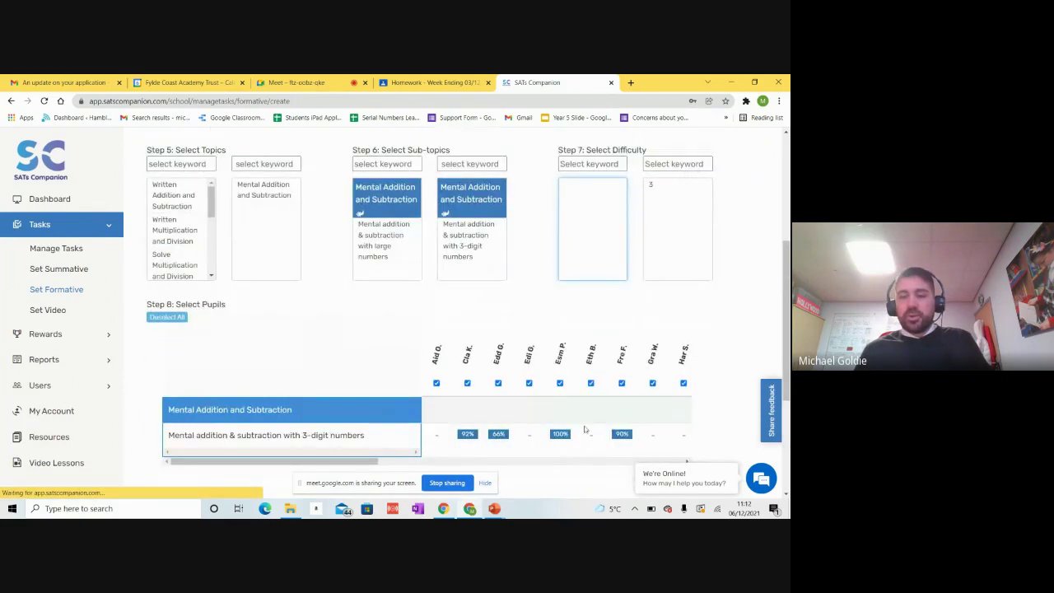
scroll(396, 397, down, 3)
scroll(464, 316, up, 2)
scroll(463, 310, down, 3)
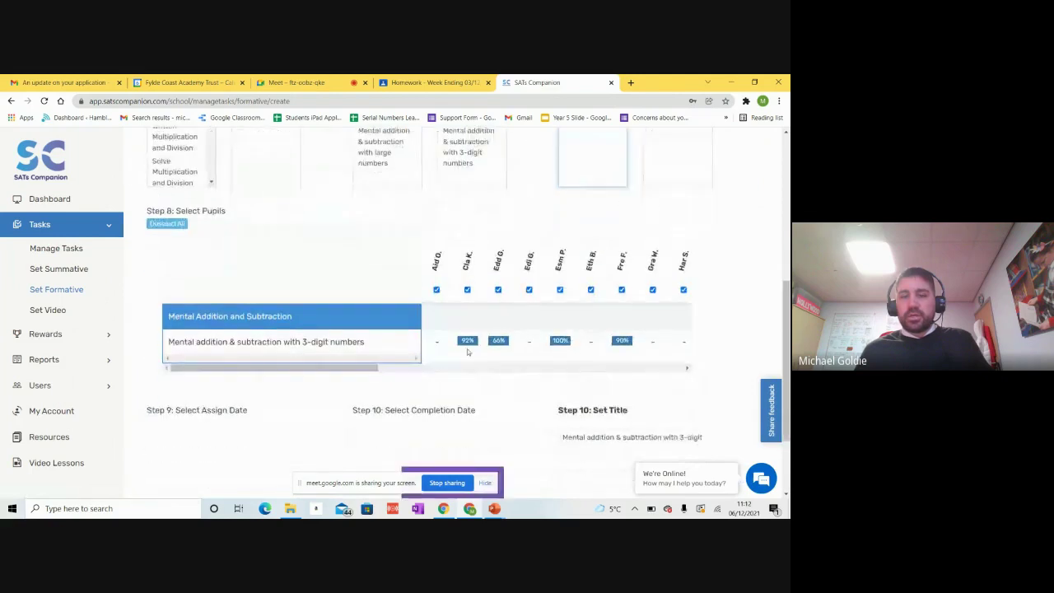
click(227, 327)
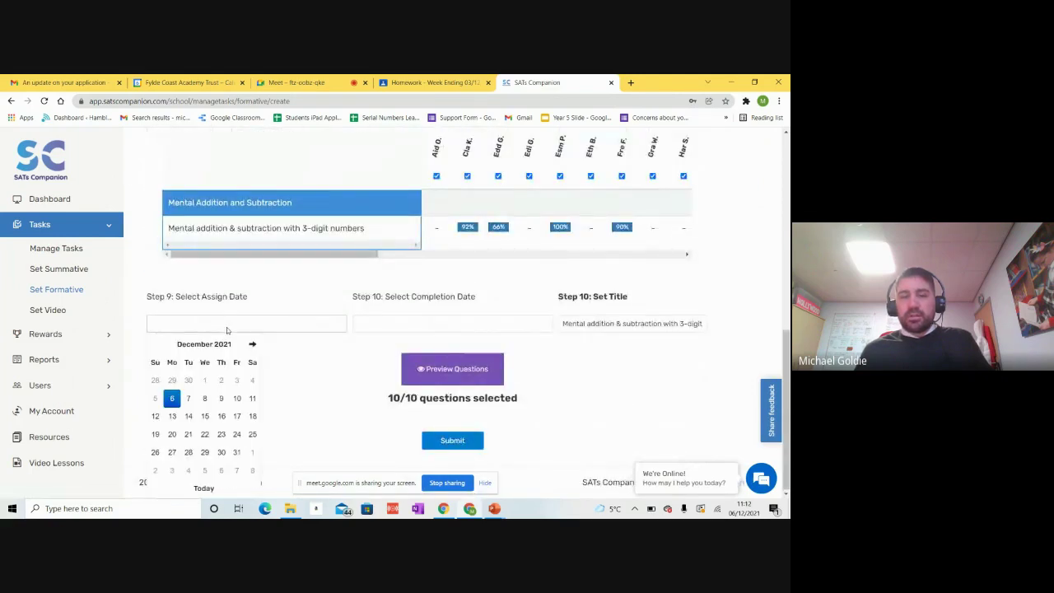
click(404, 327)
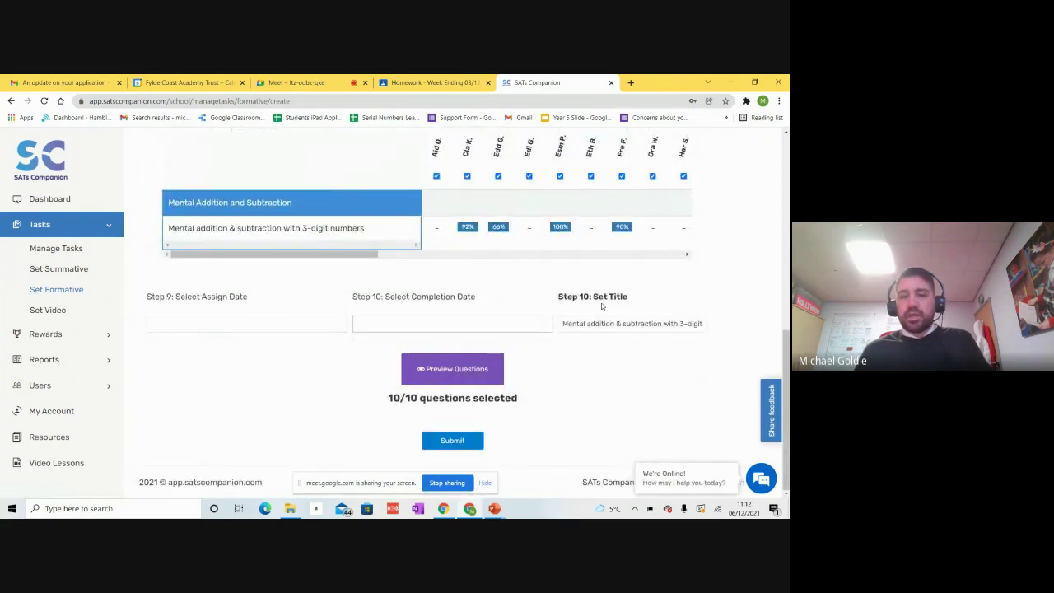
click(563, 323)
text(HOMEWORK:)
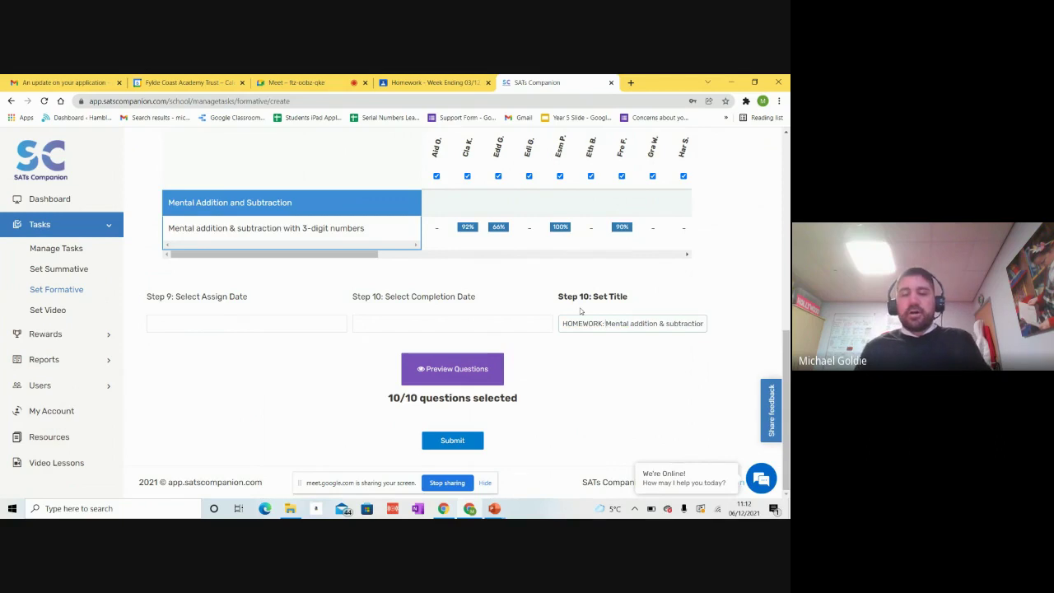
Change the task's course to KS2 SATs English and select the Reading Skills strand
scroll(494, 247, up, 10)
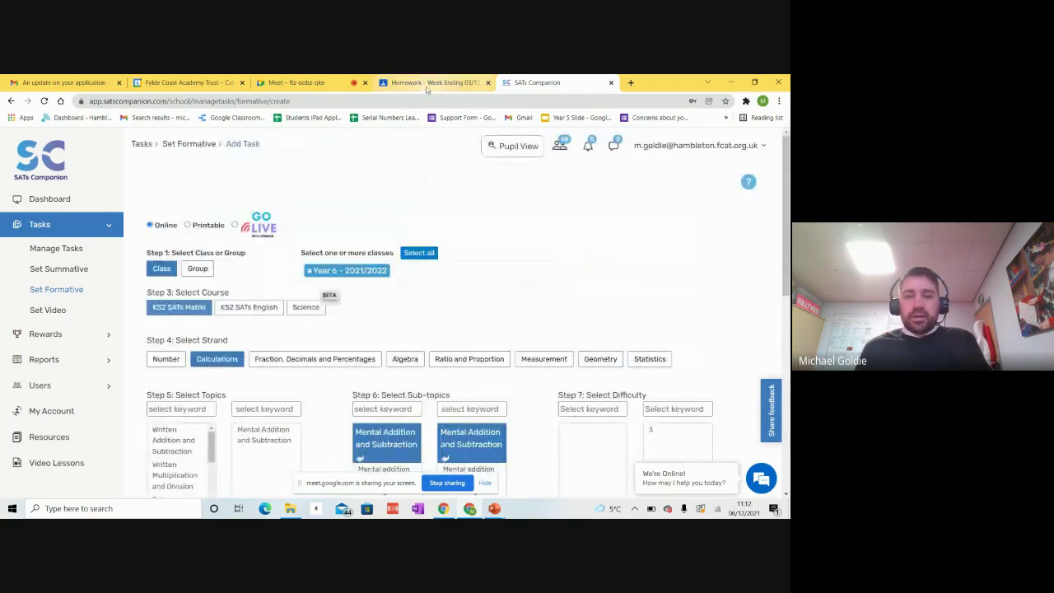
click(247, 310)
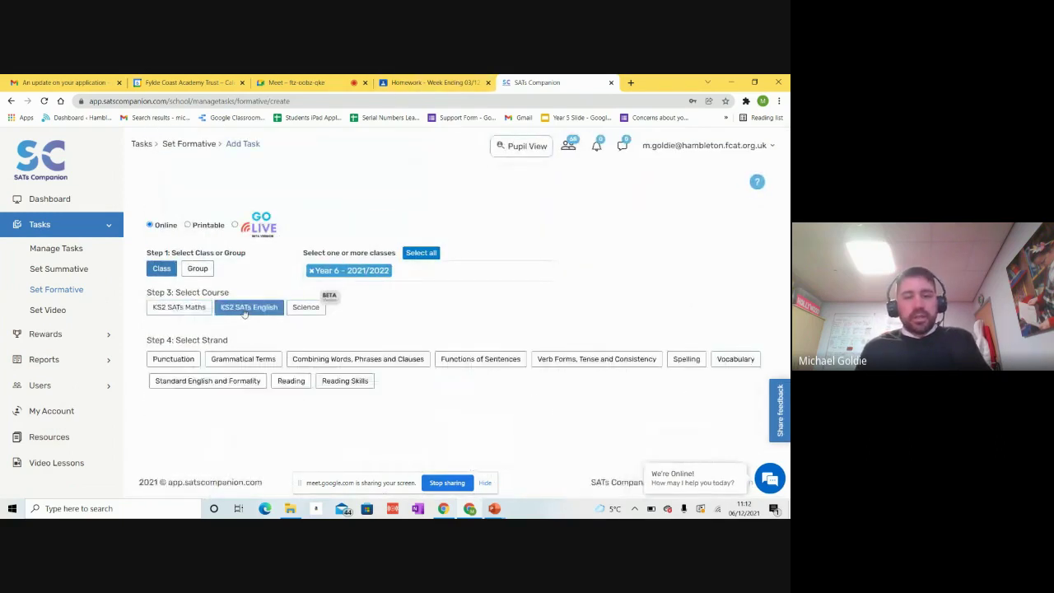
click(343, 381)
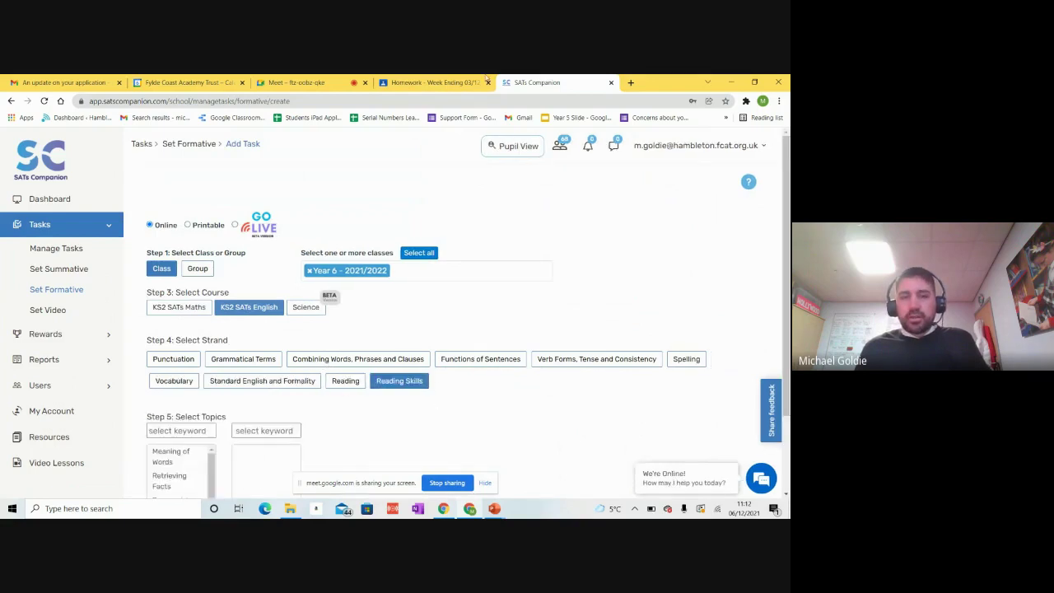
Return to the Classroom homework assignment and highlight "x12 again" in the TT Rockstars instruction
click(446, 83)
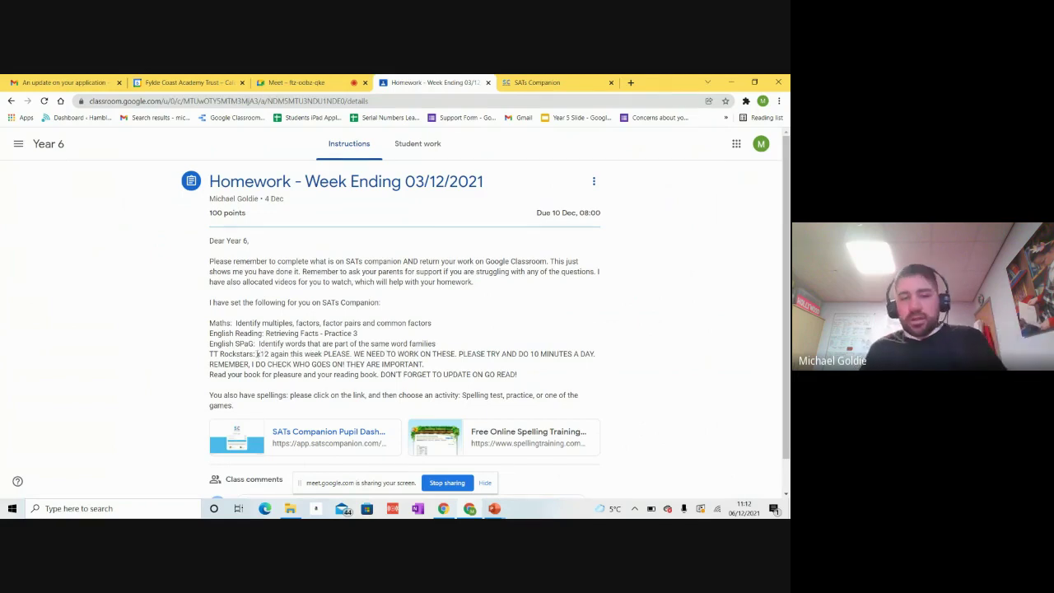
drag(257, 354, 292, 354)
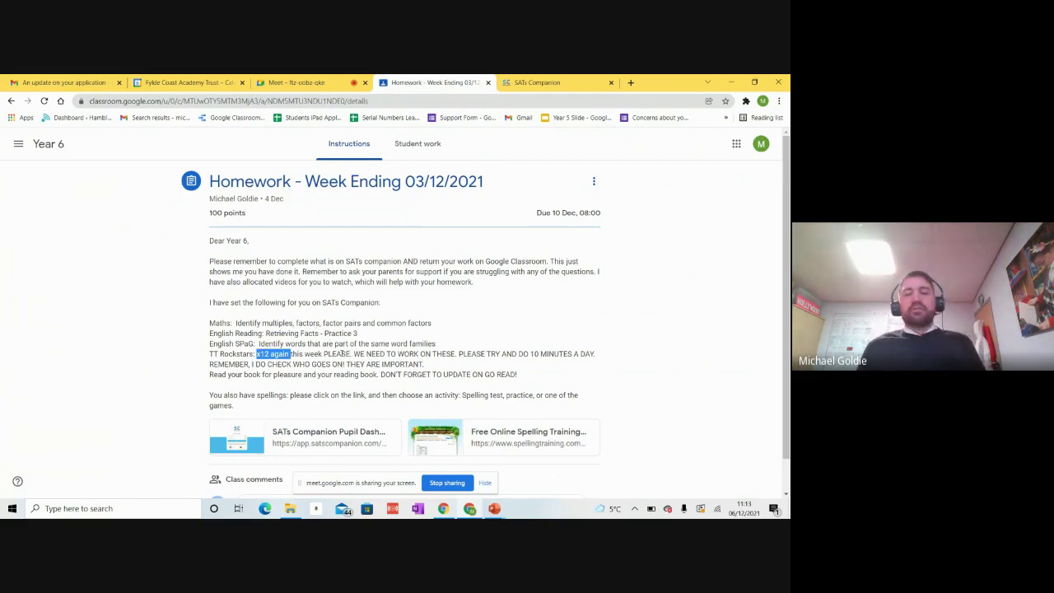
scroll(457, 342, down, 1)
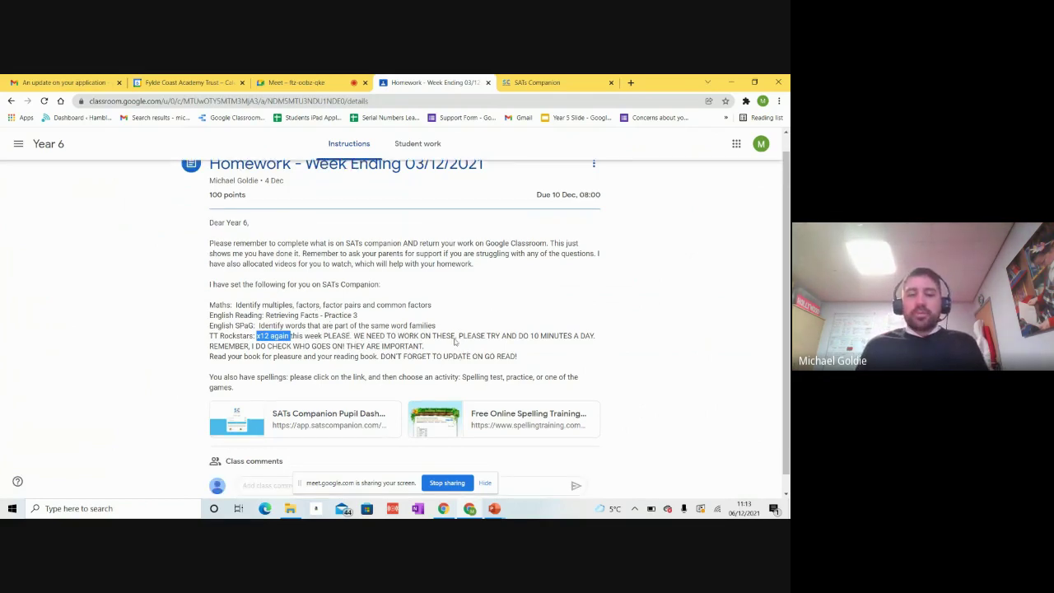
Open the spelling training link attached to the homework and view its window for importing a word list
click(486, 398)
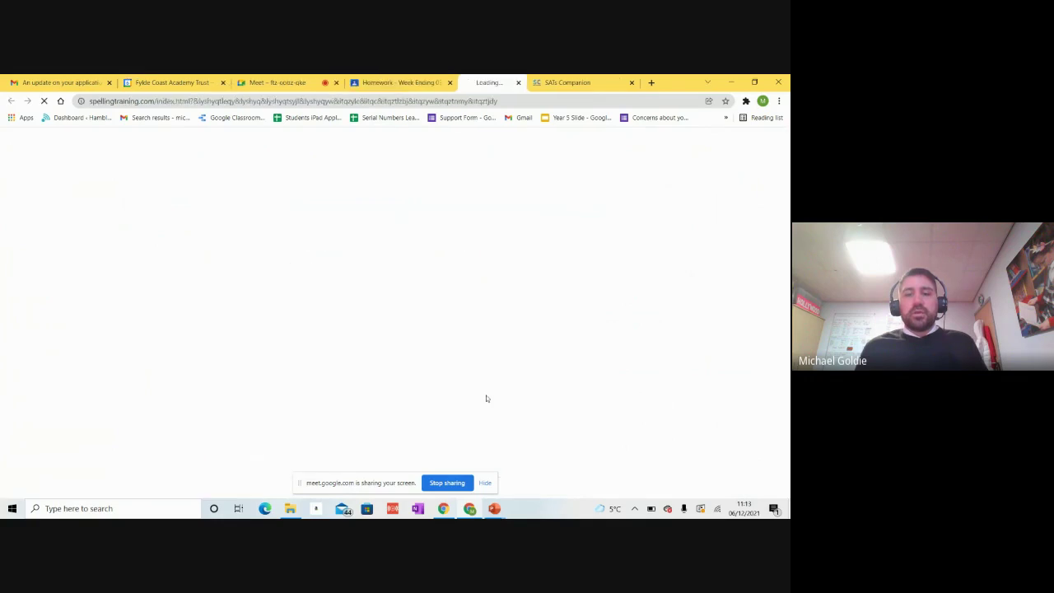
scroll(349, 381, down, 2)
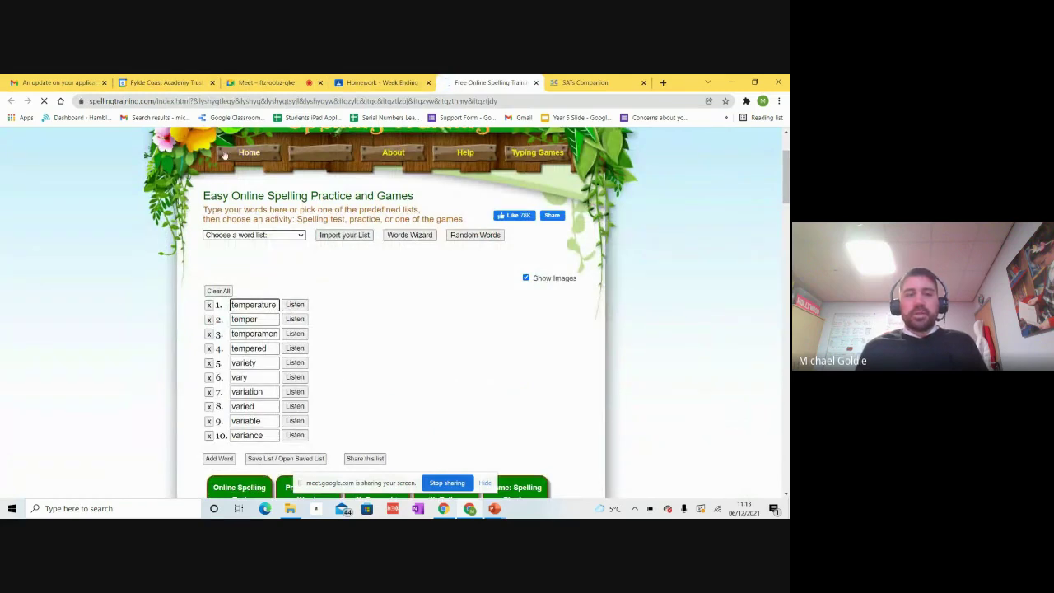
click(353, 237)
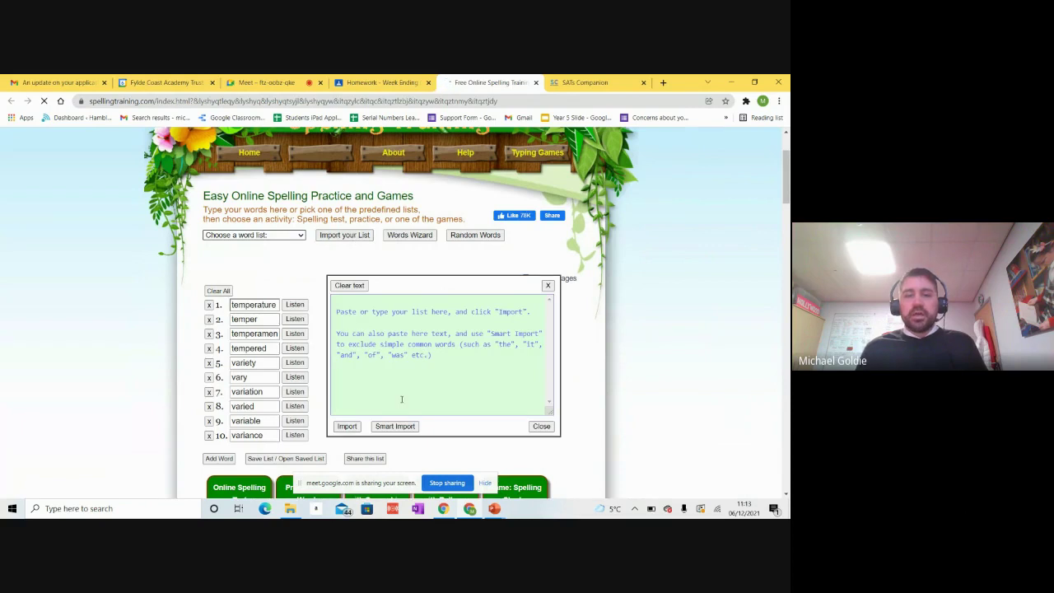
click(541, 426)
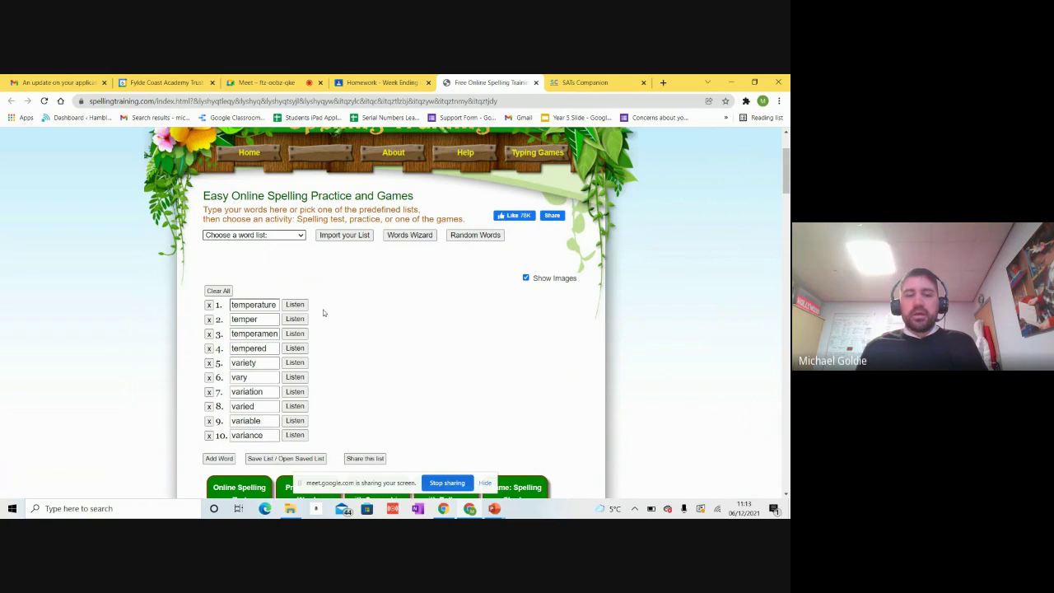
Play the audio for the word "temperature" and look through the spelling list's practice activities and games
click(295, 306)
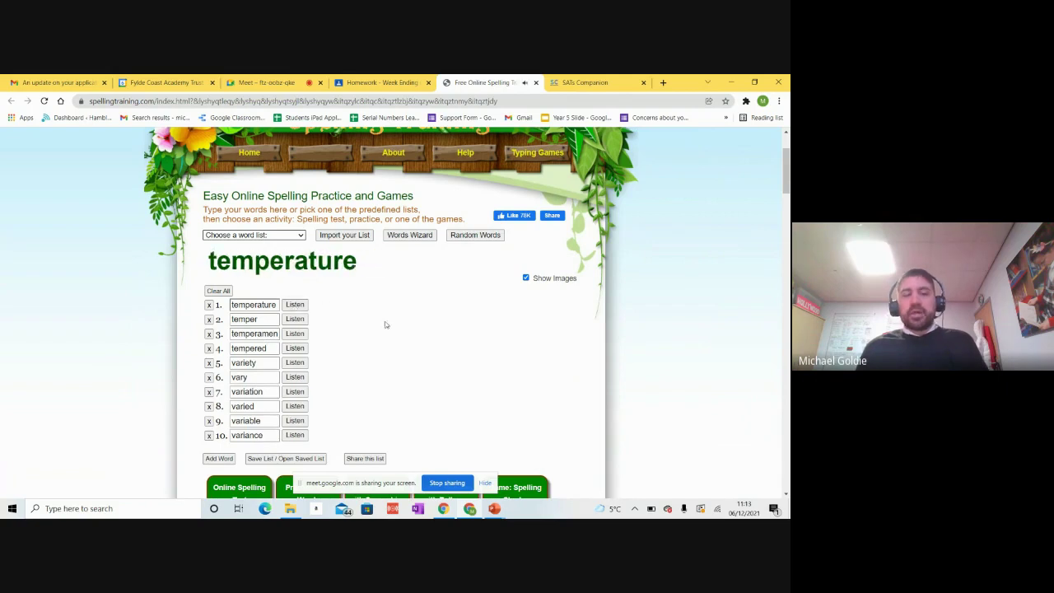
scroll(363, 330, down, 2)
scroll(365, 317, down, 2)
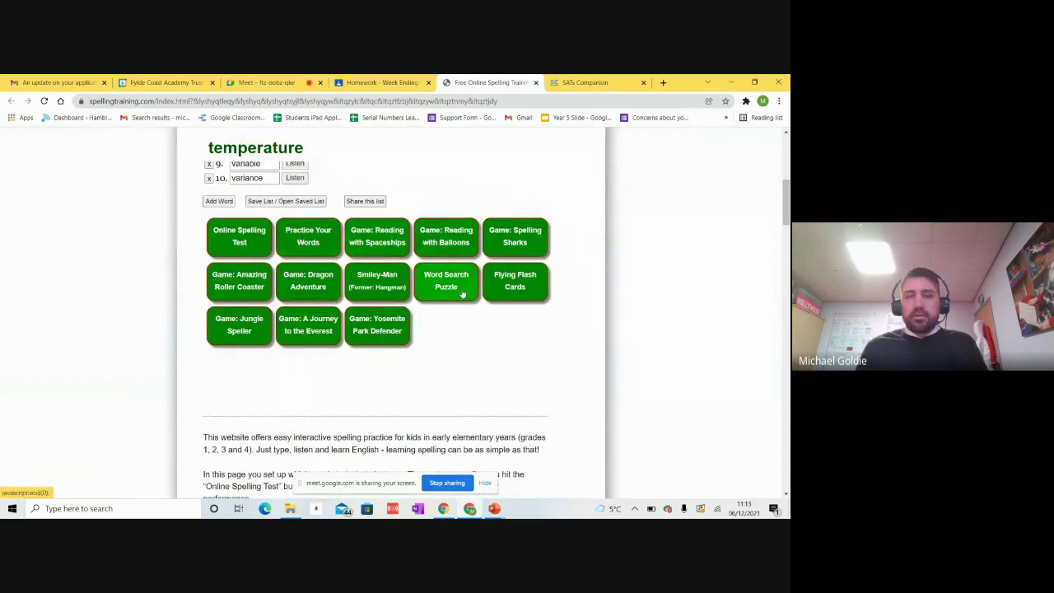
scroll(469, 374, up, 4)
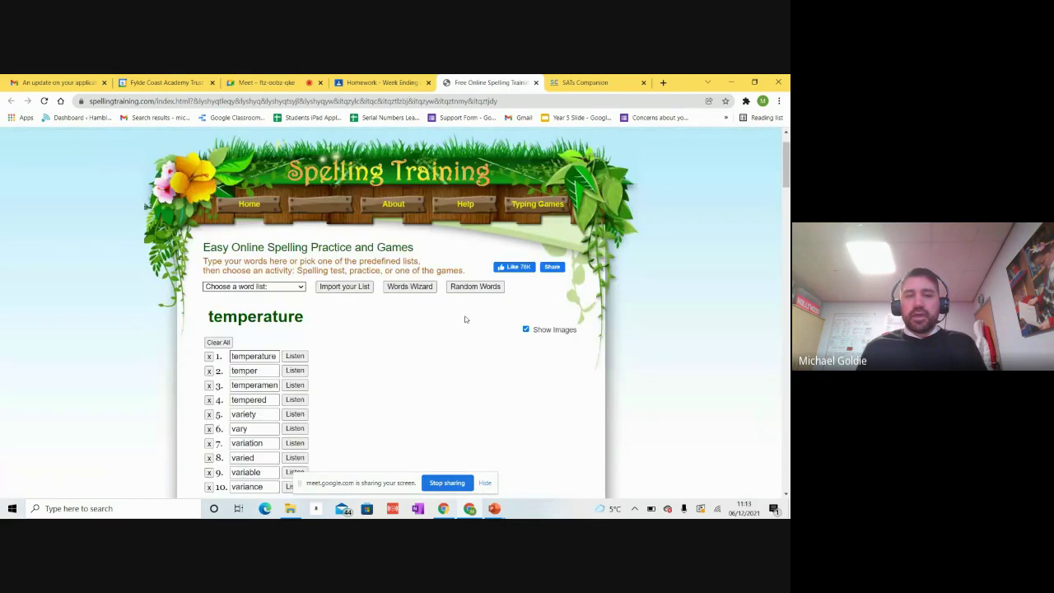
scroll(447, 333, down, 2)
scroll(445, 330, up, 2)
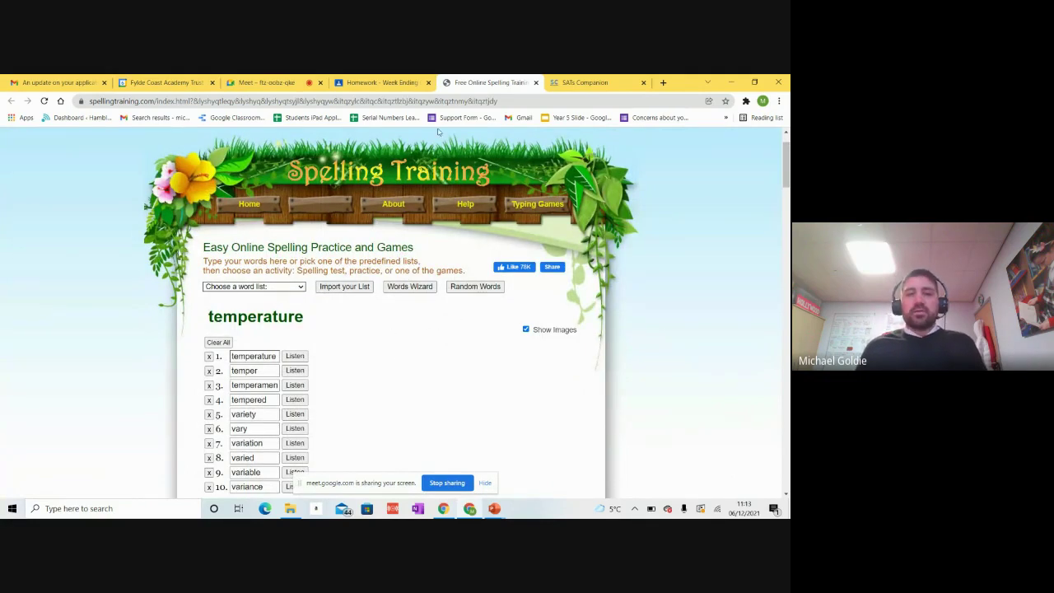
scroll(407, 313, down, 4)
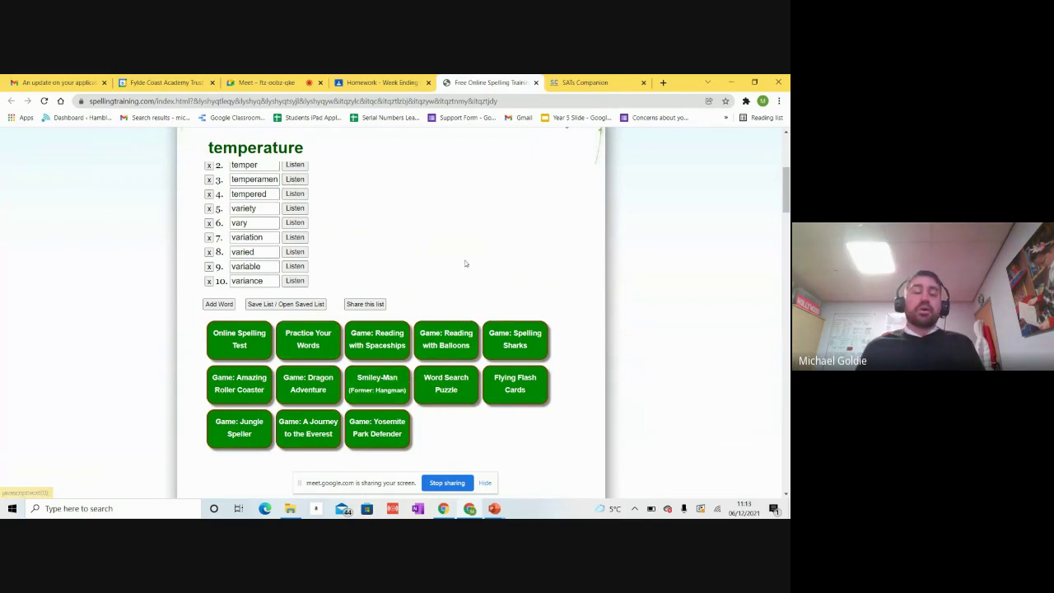
scroll(521, 166, up, 3)
Return to the Classroom homework assignment and highlight its instruction text from the opening reminder through the spellings paragraph
key(ctrl+shift+Tab)
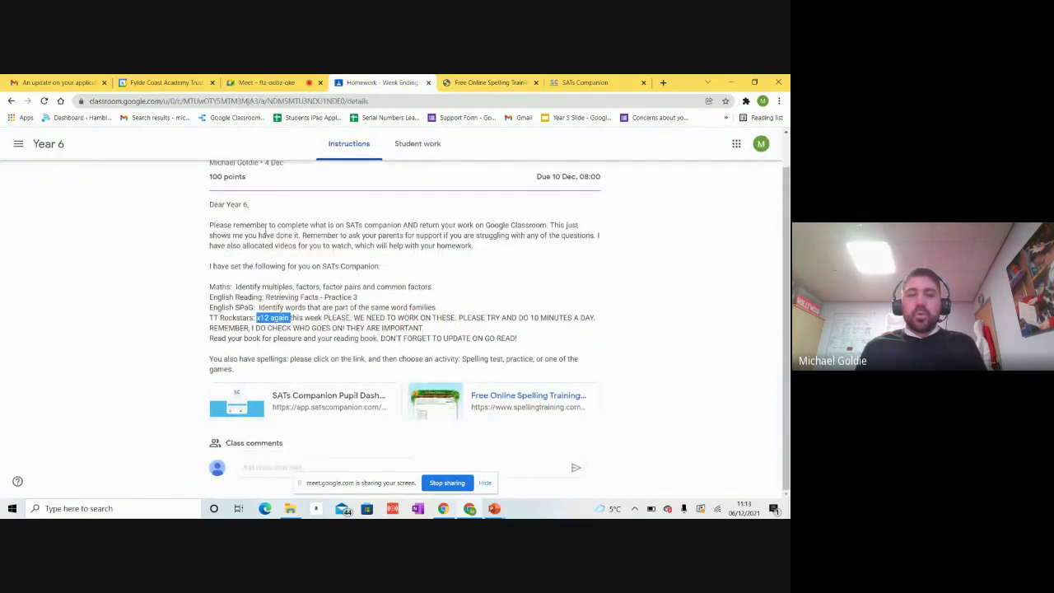
drag(219, 227, 259, 373)
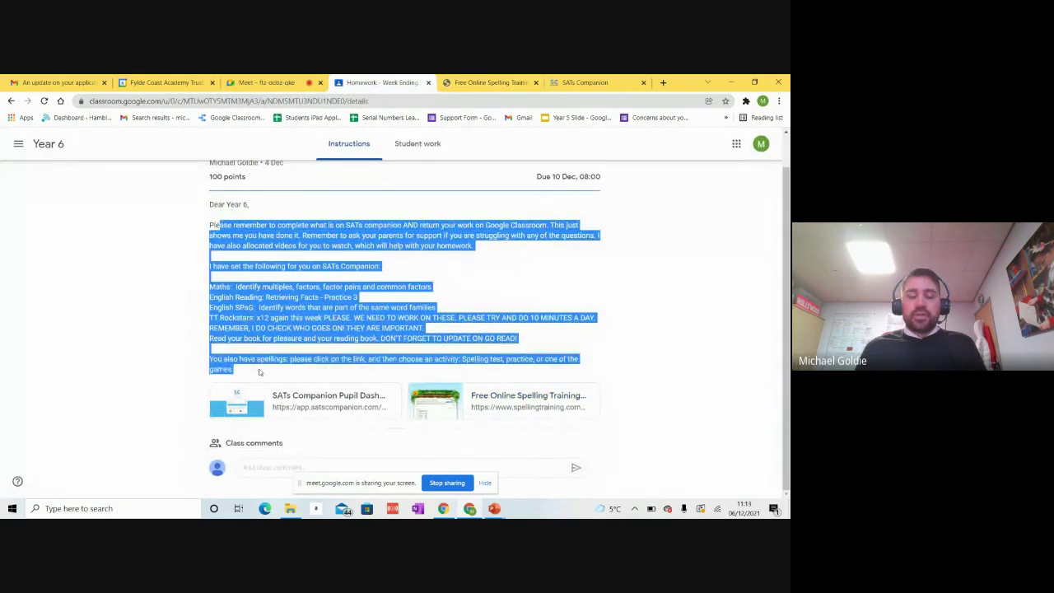
scroll(414, 346, up, 1)
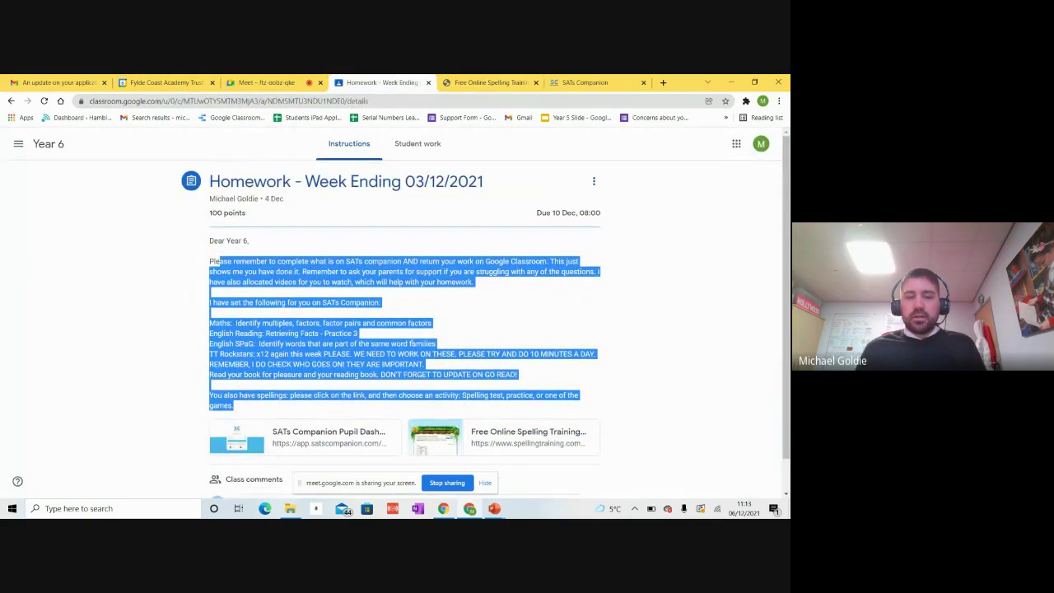
Open the homework assignment for editing and show where a website link can be attached, without adding one
click(594, 180)
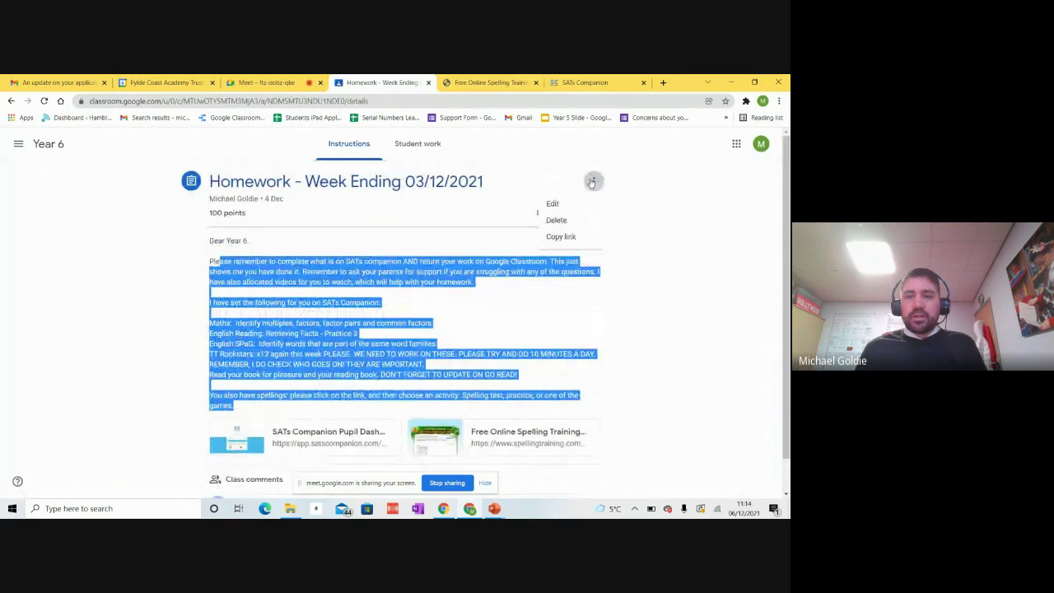
click(554, 204)
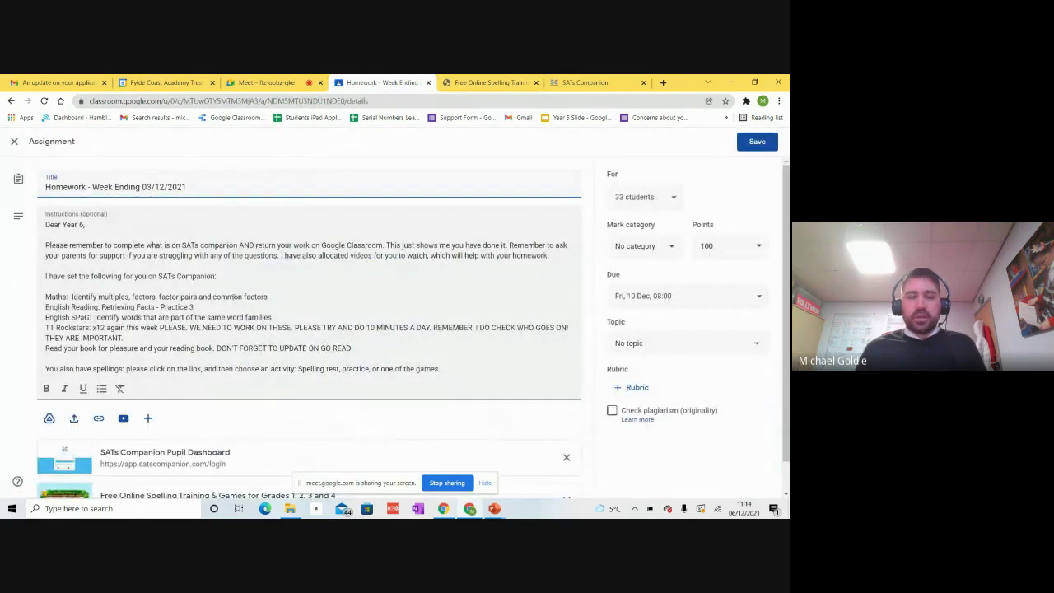
scroll(165, 370, down, 1)
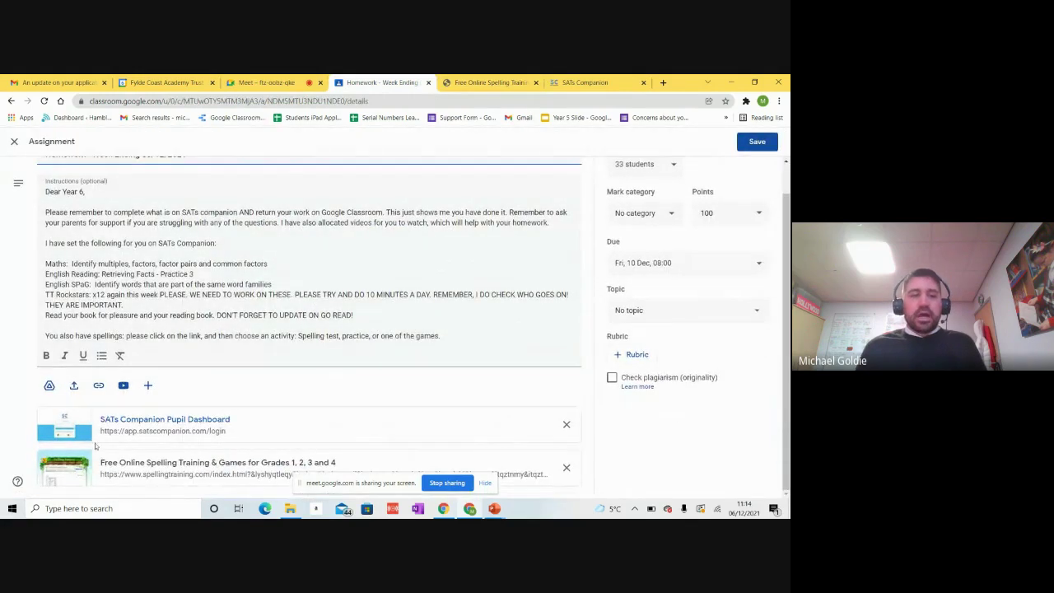
click(99, 387)
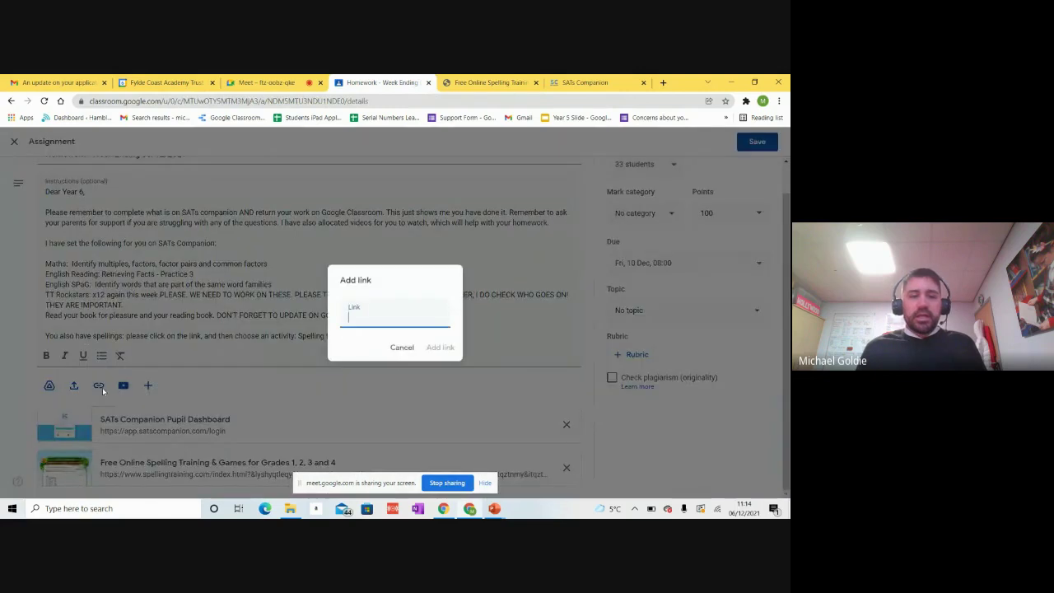
click(402, 348)
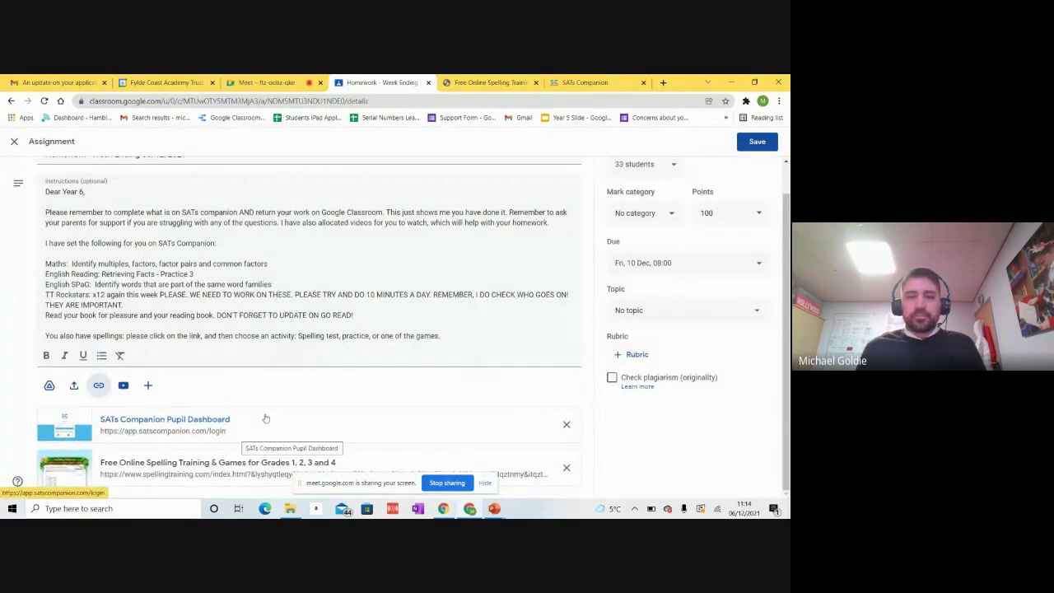
Set the homework assignment's topic to Y6 Homework
click(654, 312)
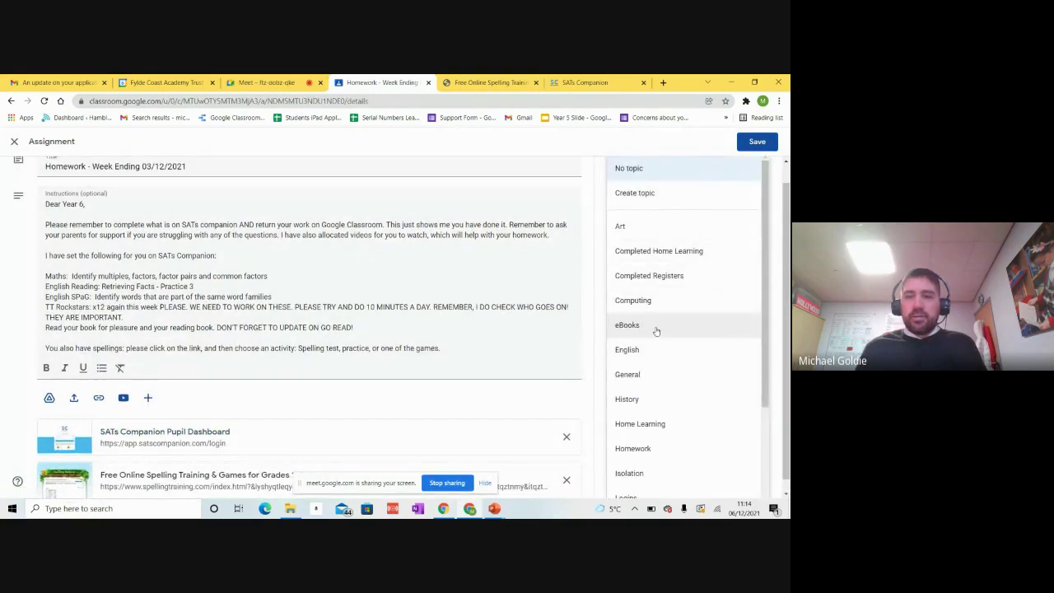
scroll(655, 334, down, 2)
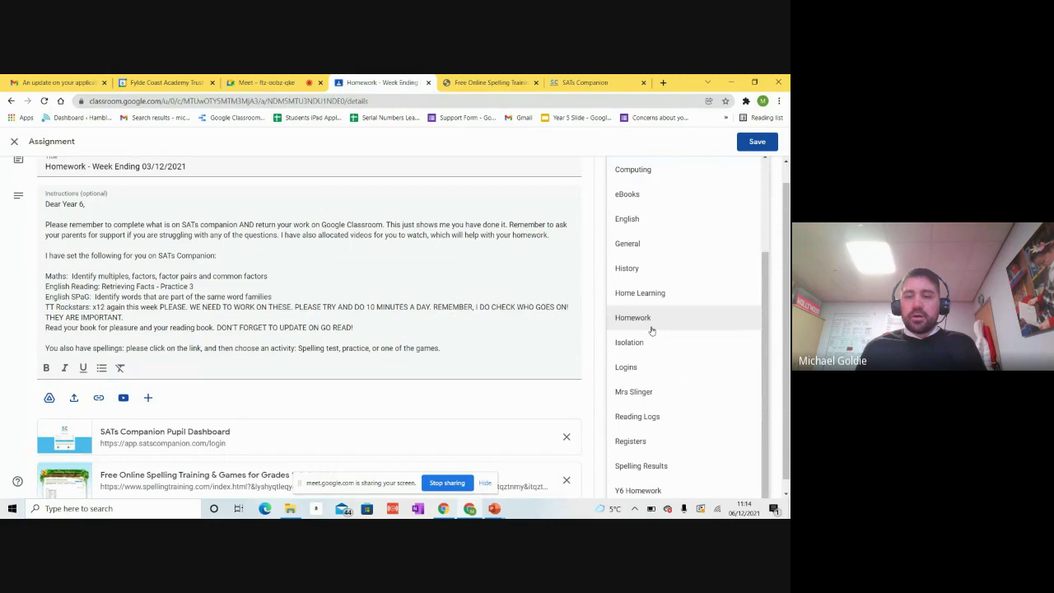
click(655, 491)
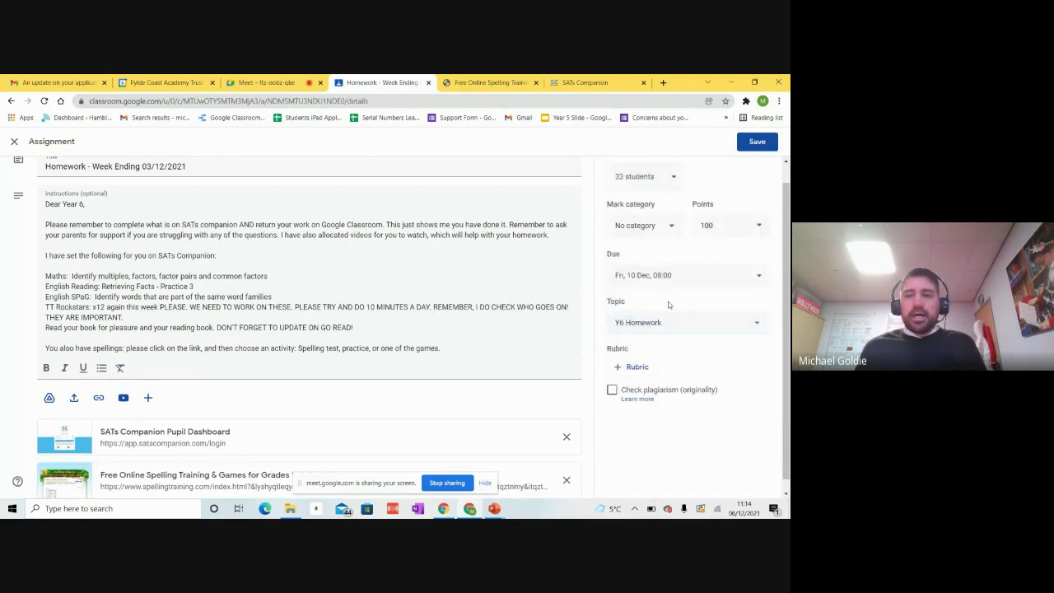
Check the assignment's due date and time and its assigned students, and save the edited homework
click(644, 277)
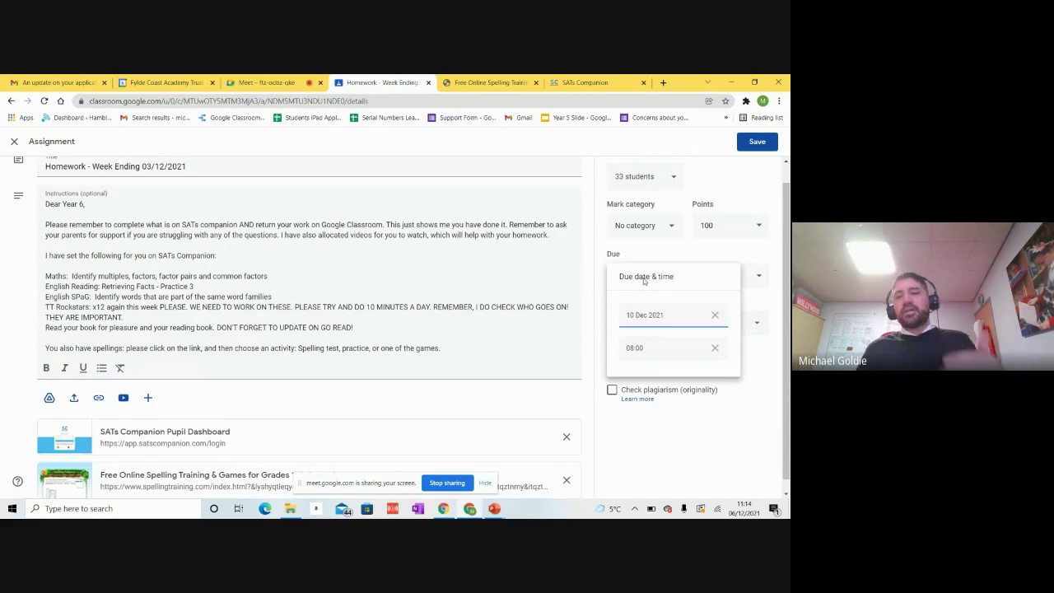
click(661, 443)
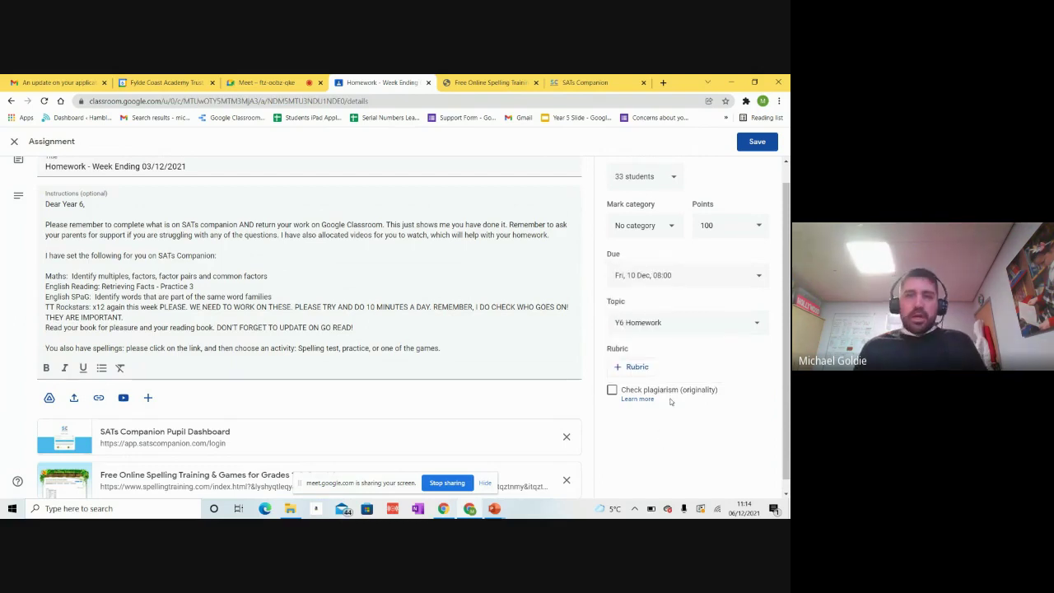
scroll(670, 393, up, 1)
click(647, 196)
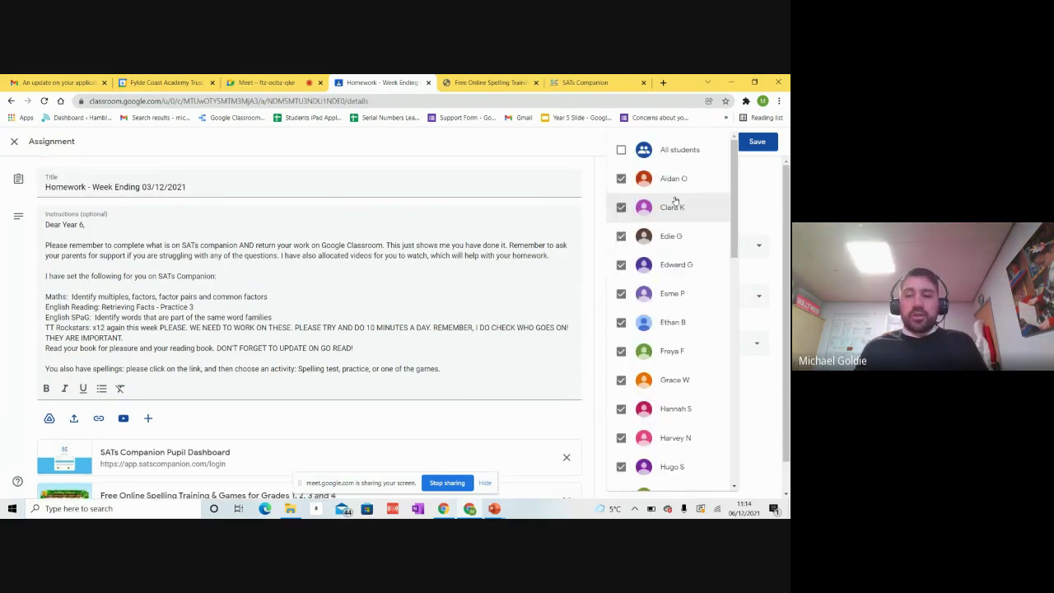
mouse_move(734, 243)
mouse_down()
mouse_move(751, 461)
mouse_move(751, 239)
mouse_up()
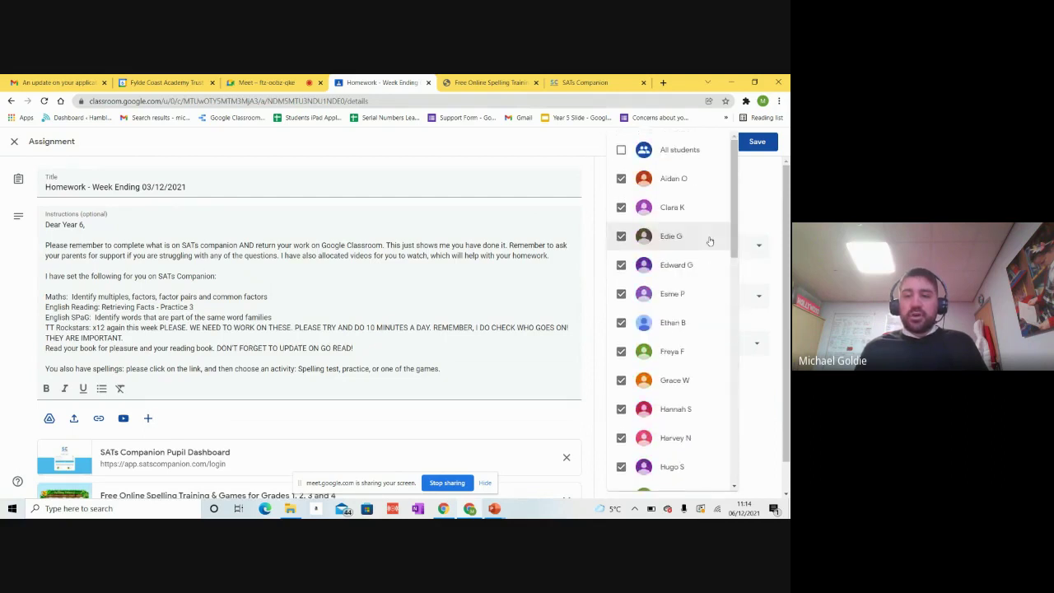
click(756, 392)
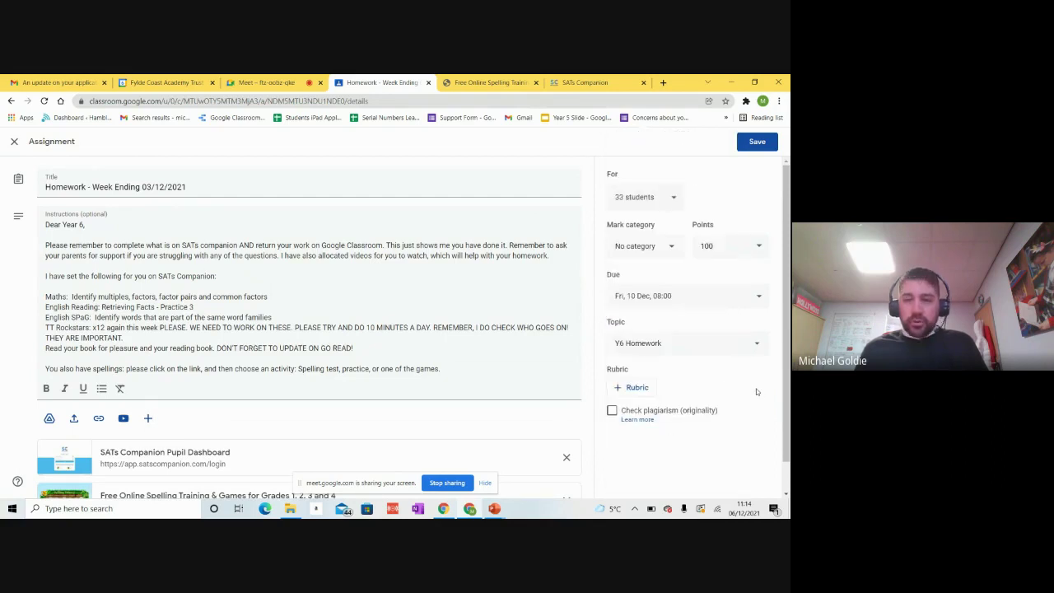
click(757, 143)
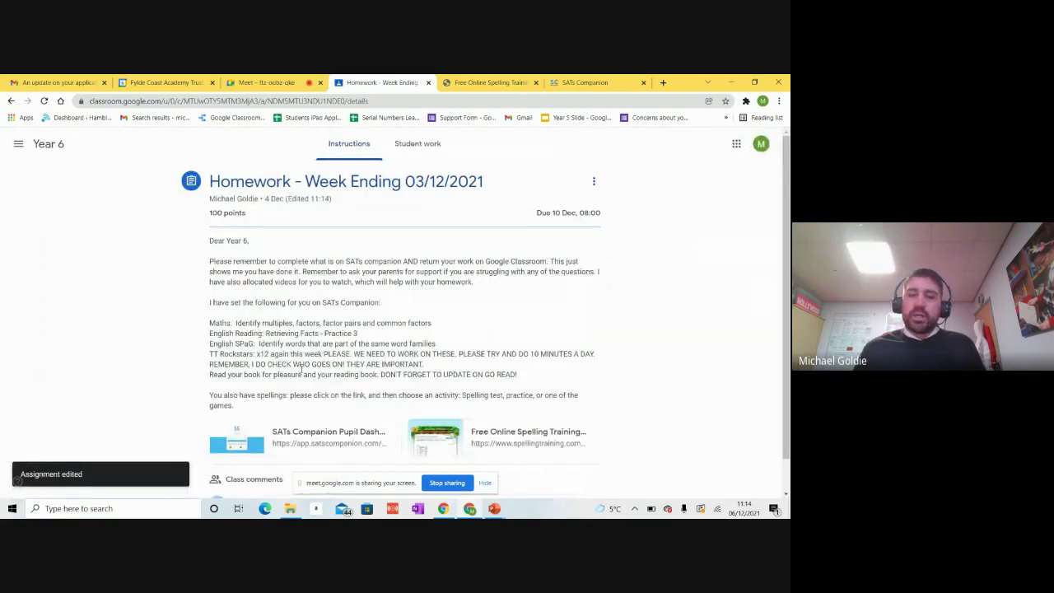
scroll(388, 350, down, 1)
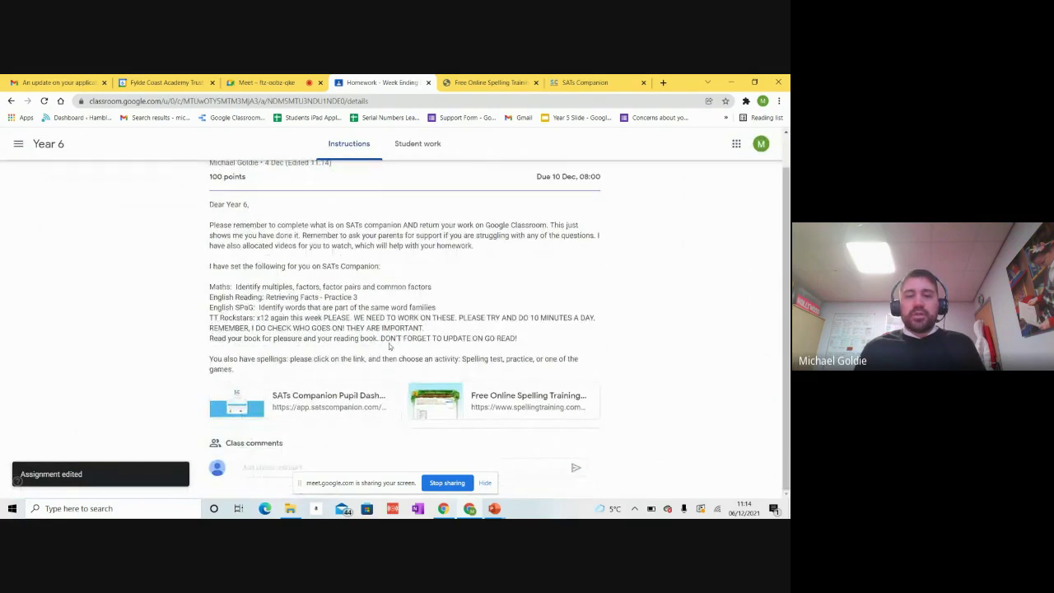
scroll(392, 339, up, 1)
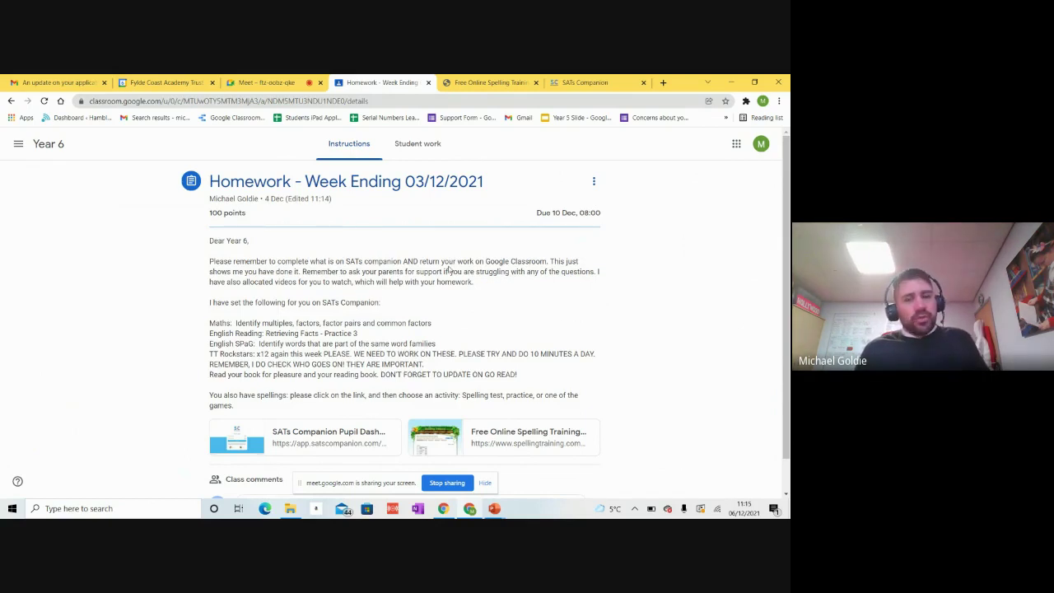
Review the pupils' homework submission statuses in the Year 6 class marks, and switch to the Google Meet call
click(54, 148)
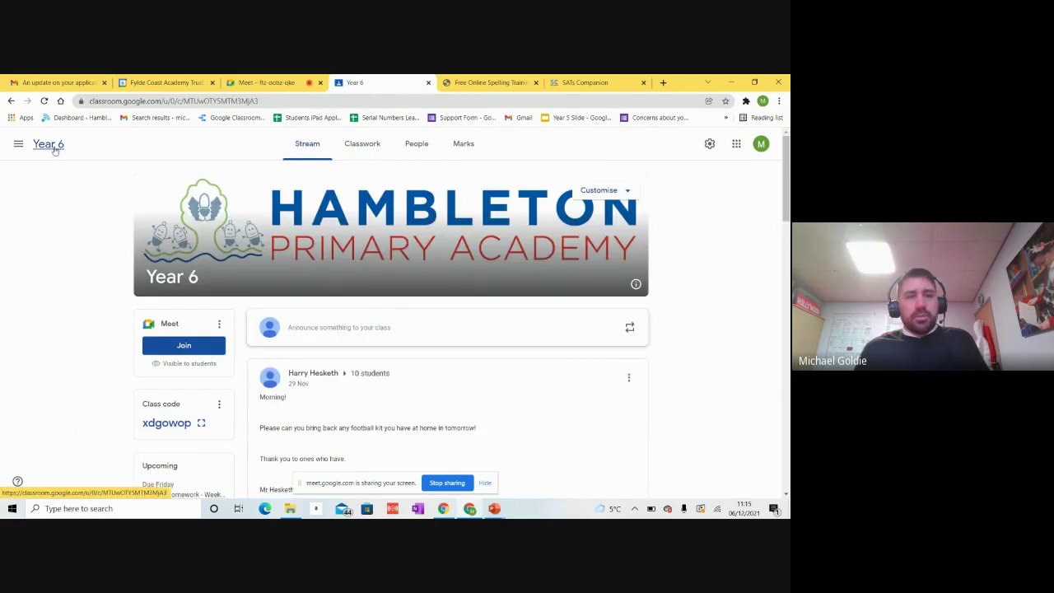
click(464, 145)
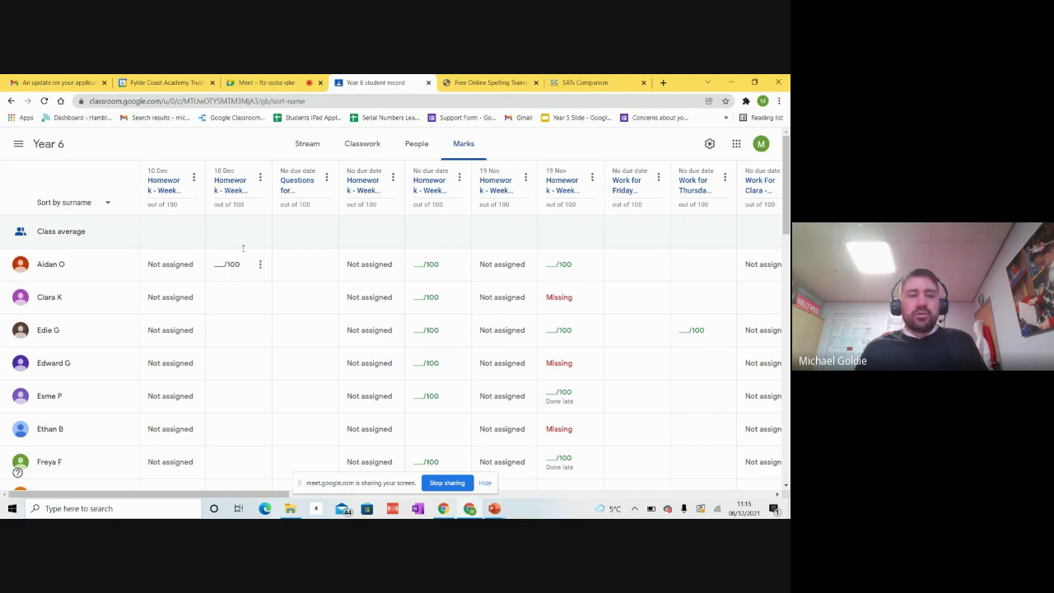
scroll(251, 288, down, 5)
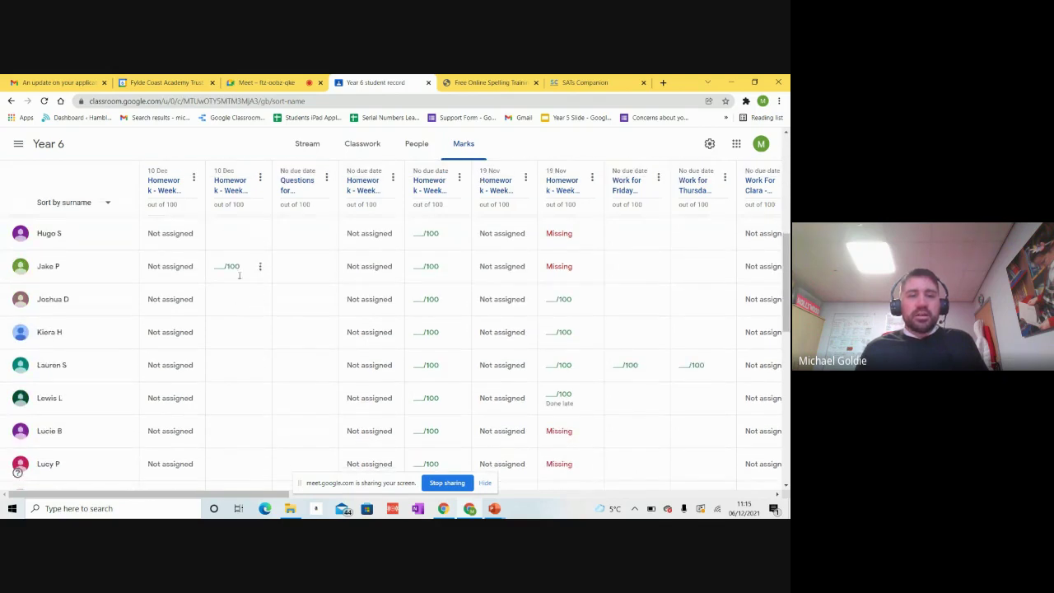
scroll(240, 276, down, 4)
scroll(242, 249, up, 4)
scroll(243, 252, up, 4)
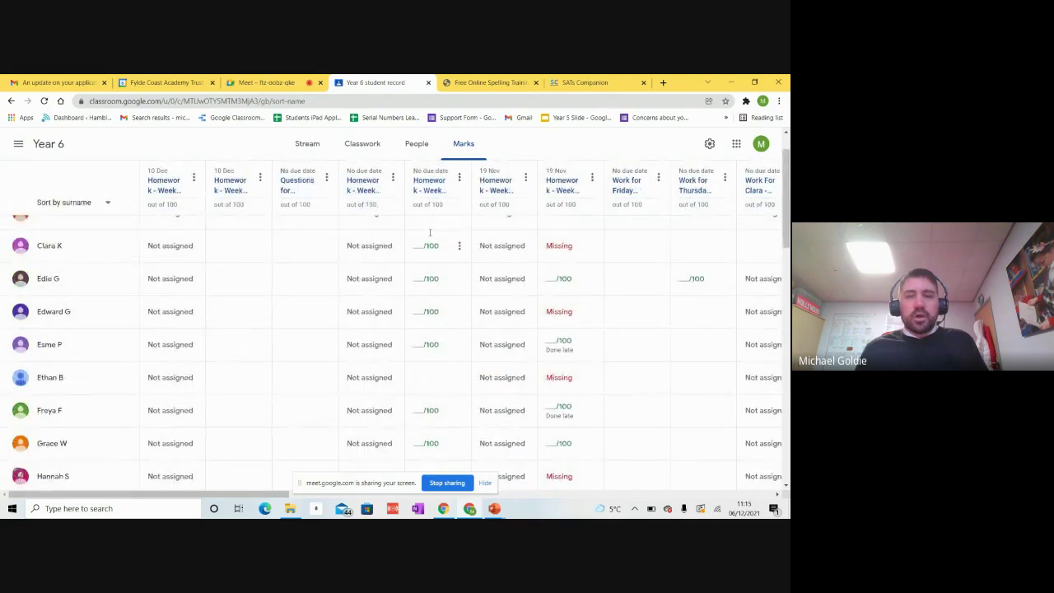
scroll(430, 275, down, 10)
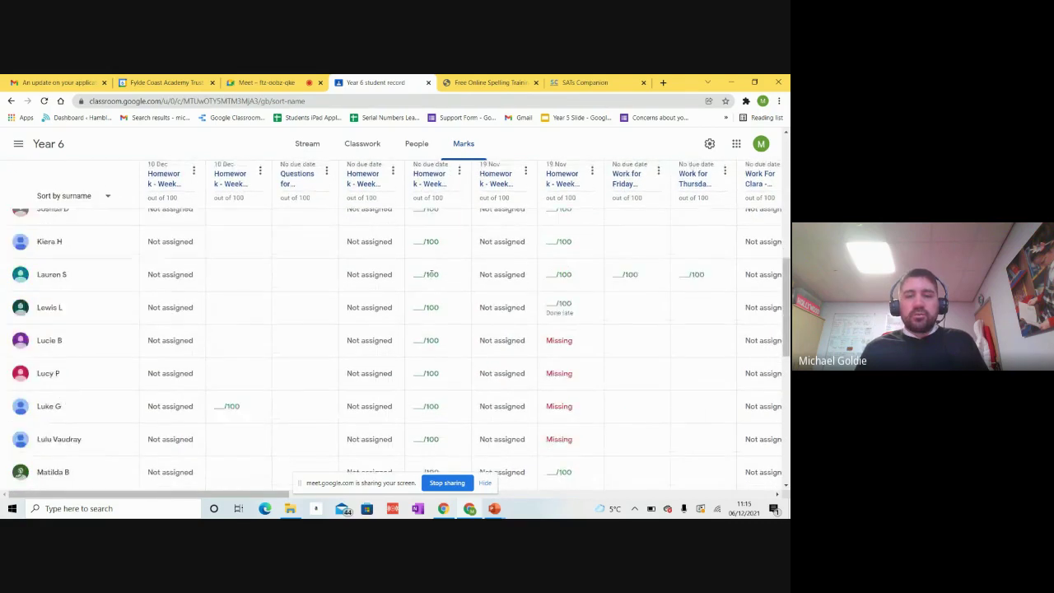
scroll(430, 274, up, 8)
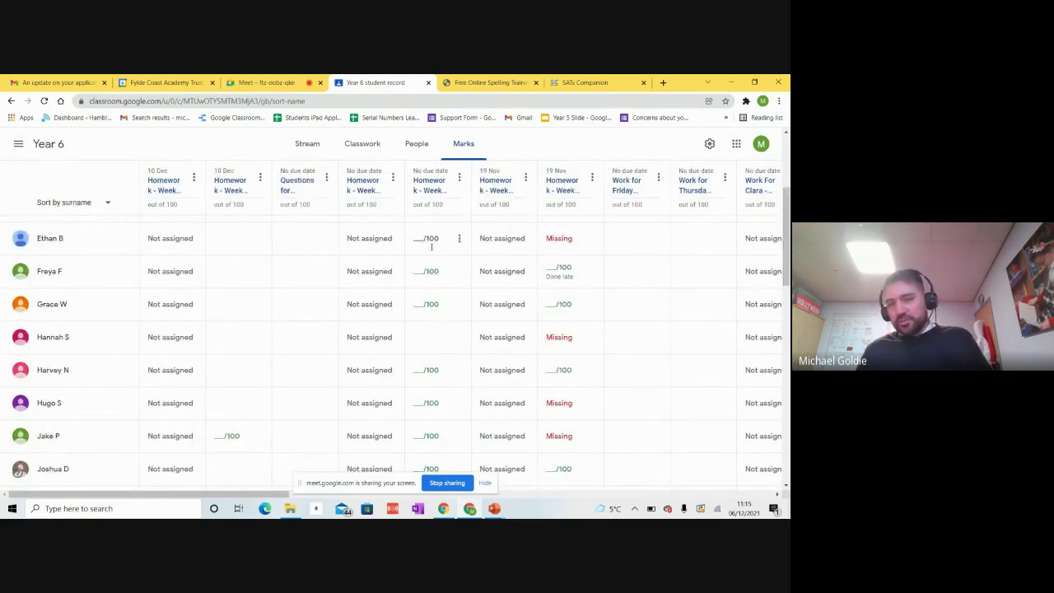
click(270, 84)
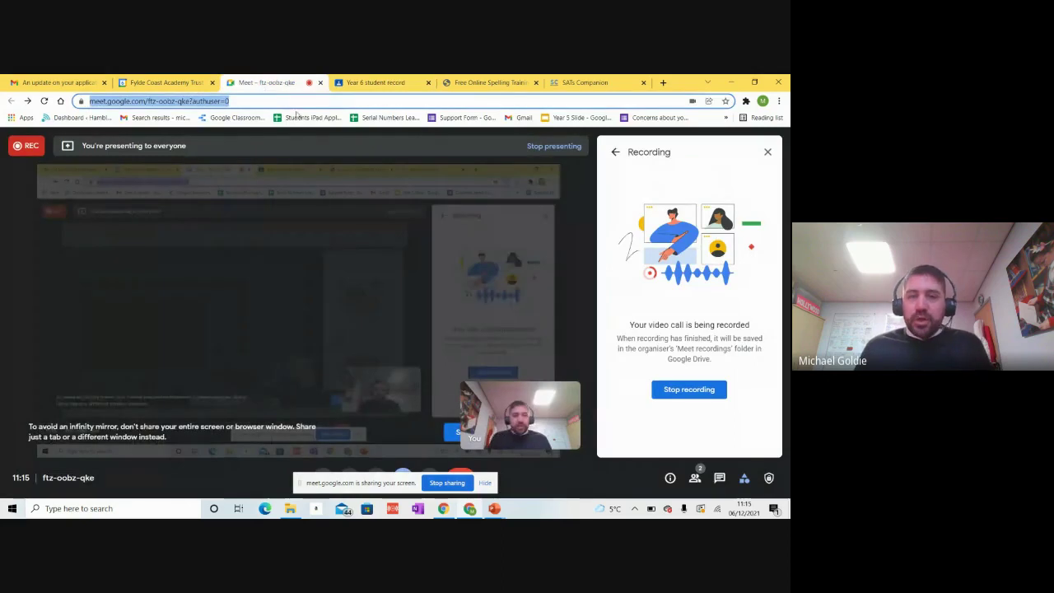
Close the SATs Companion page, switch to the PowerPoint presentation and highlight the bullet on recording and evidencing children's learning
click(377, 82)
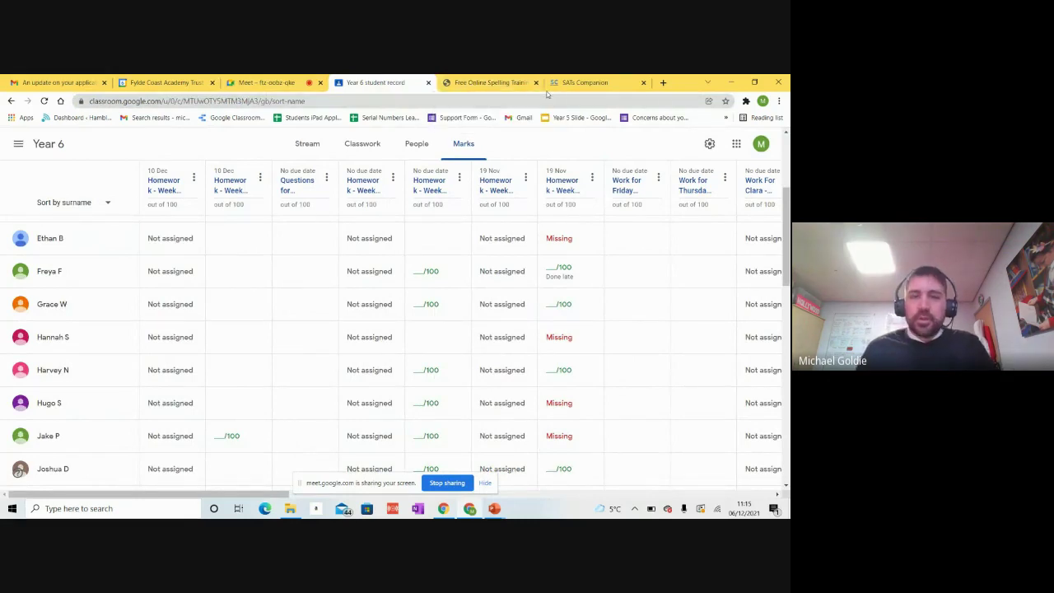
click(576, 82)
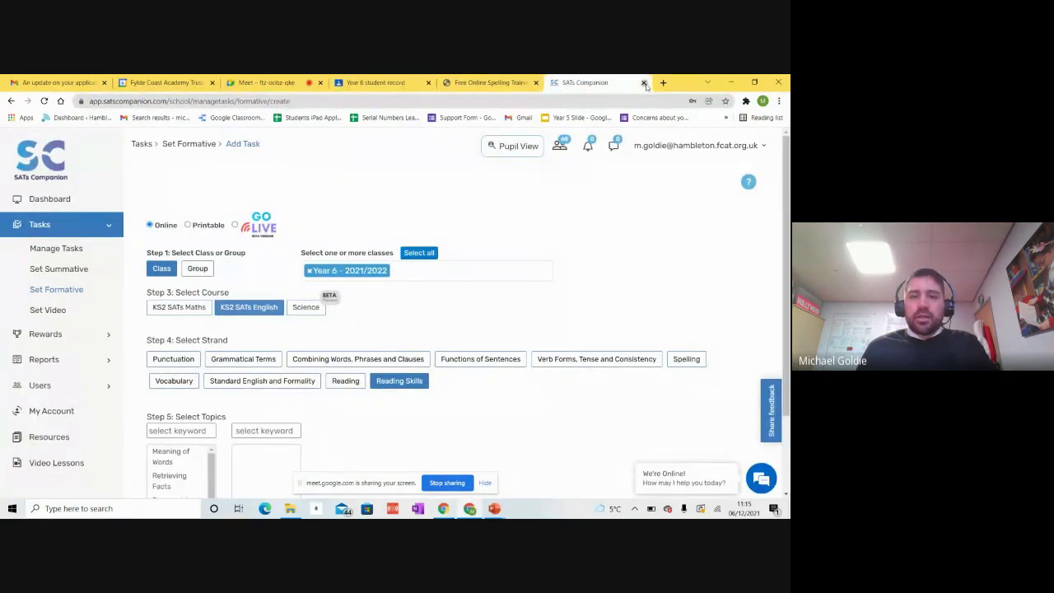
key(alt+Tab)
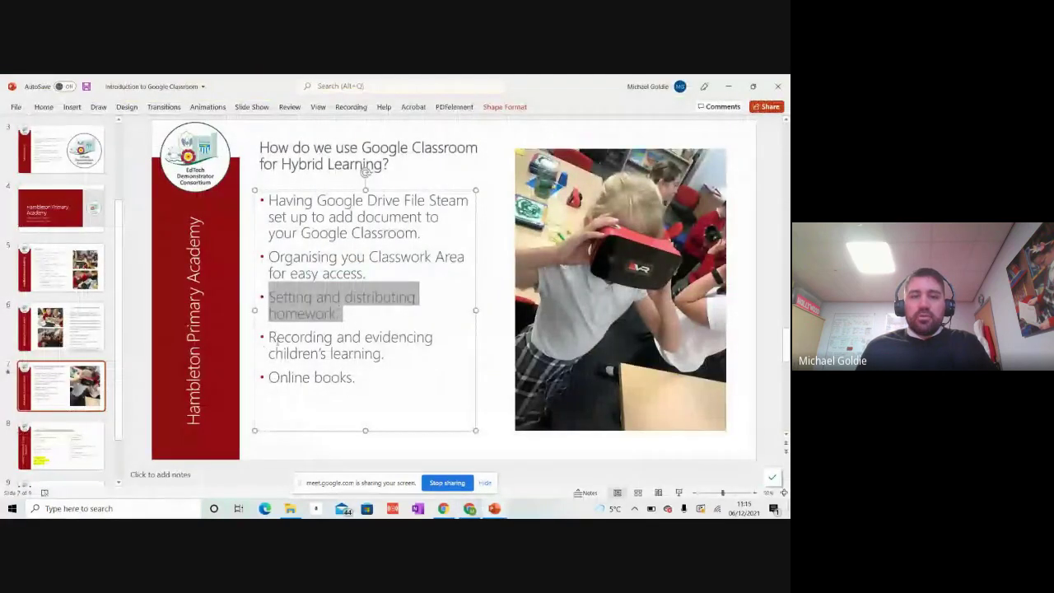
drag(271, 338, 383, 355)
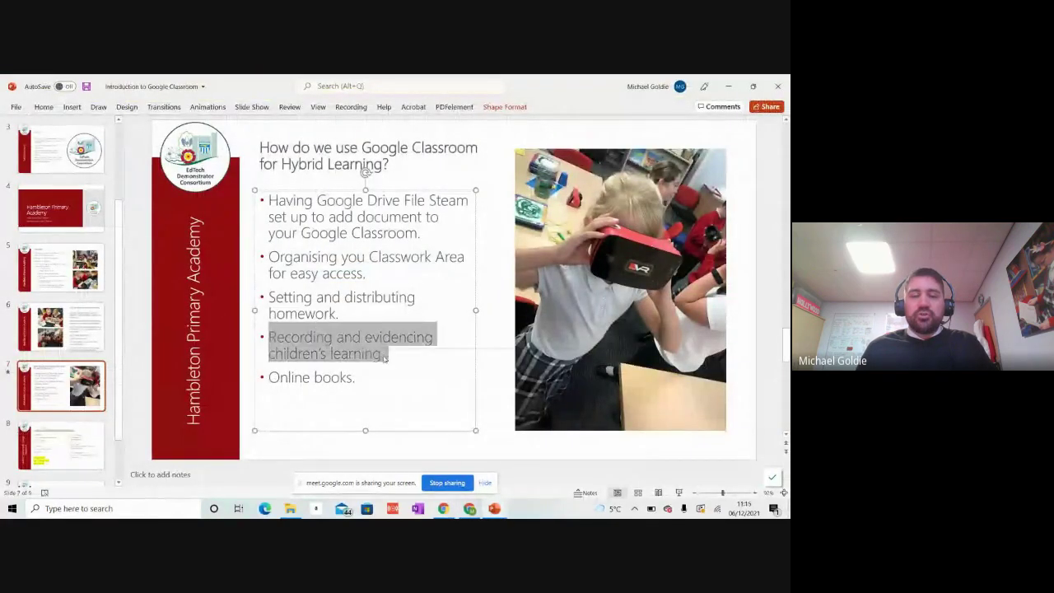
Switch to File Explorer and open the BSG Templates folder within 02 Planning Area of the Hambleton Shared Area on Google Drive
key(alt+Tab)
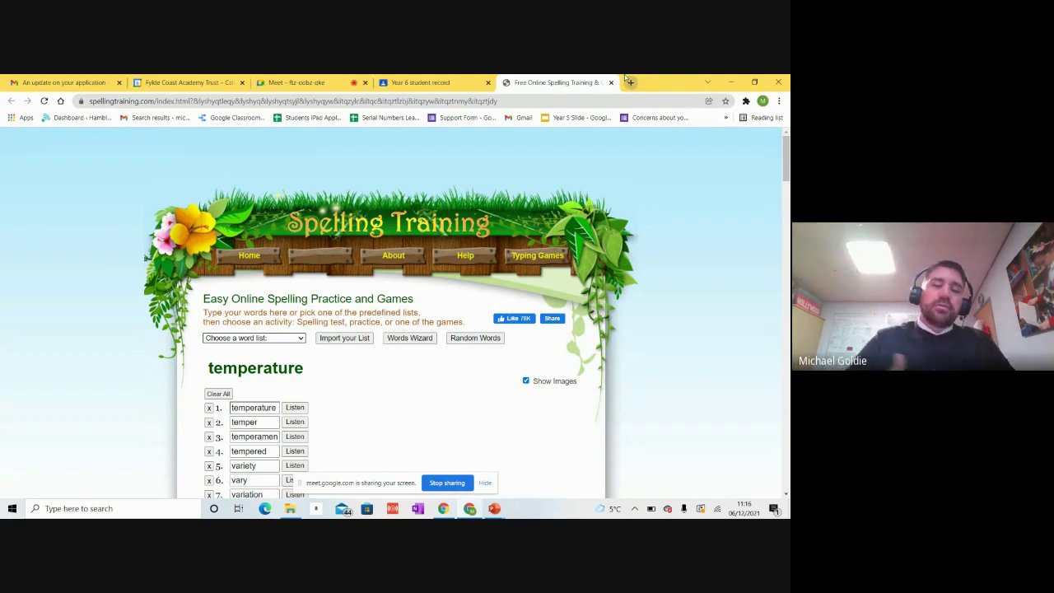
click(293, 510)
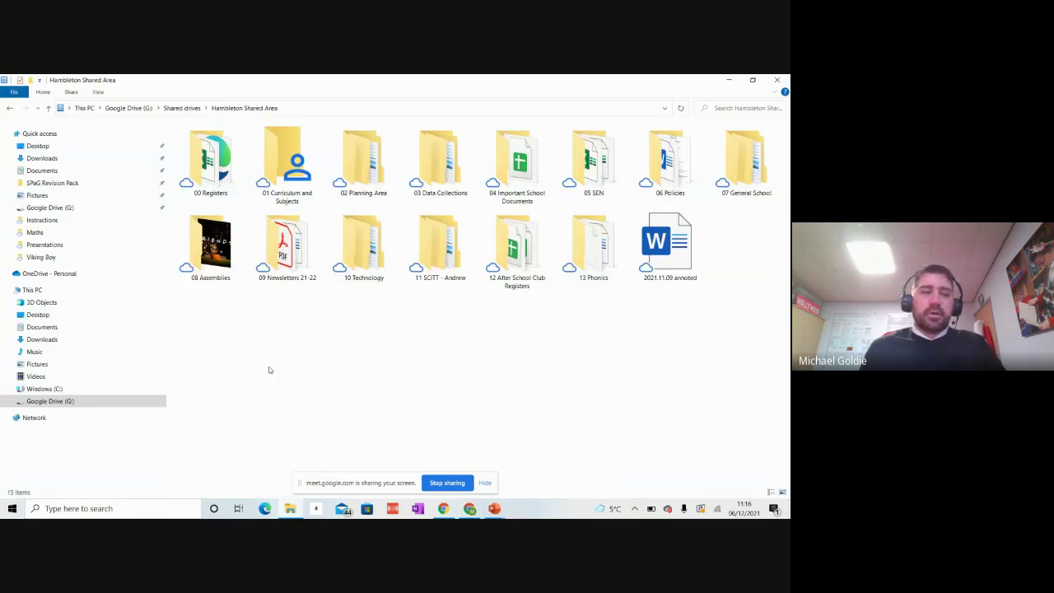
click(58, 208)
double_click(219, 153)
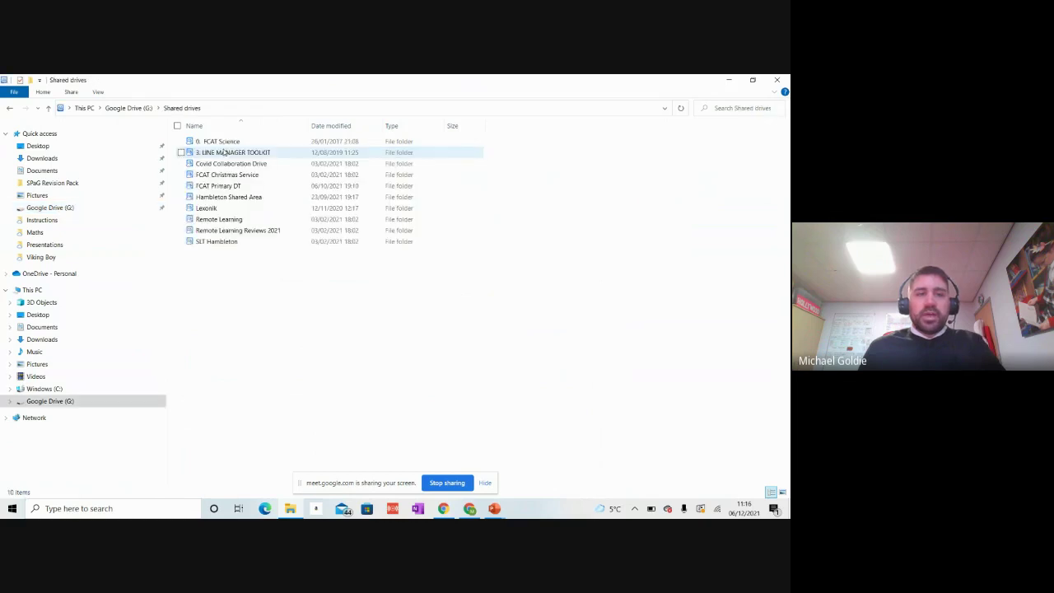
double_click(247, 198)
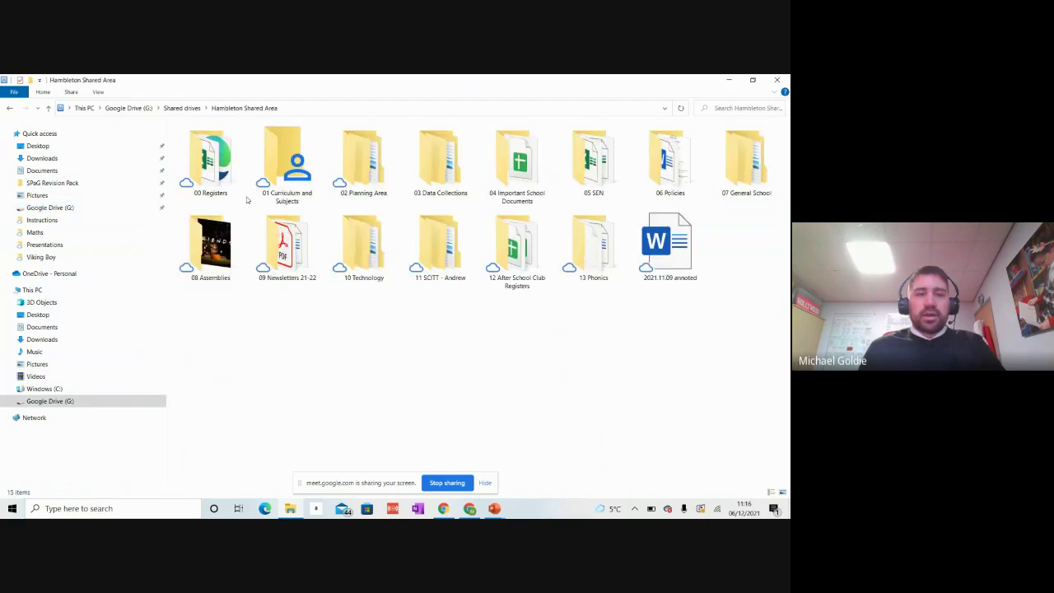
double_click(358, 169)
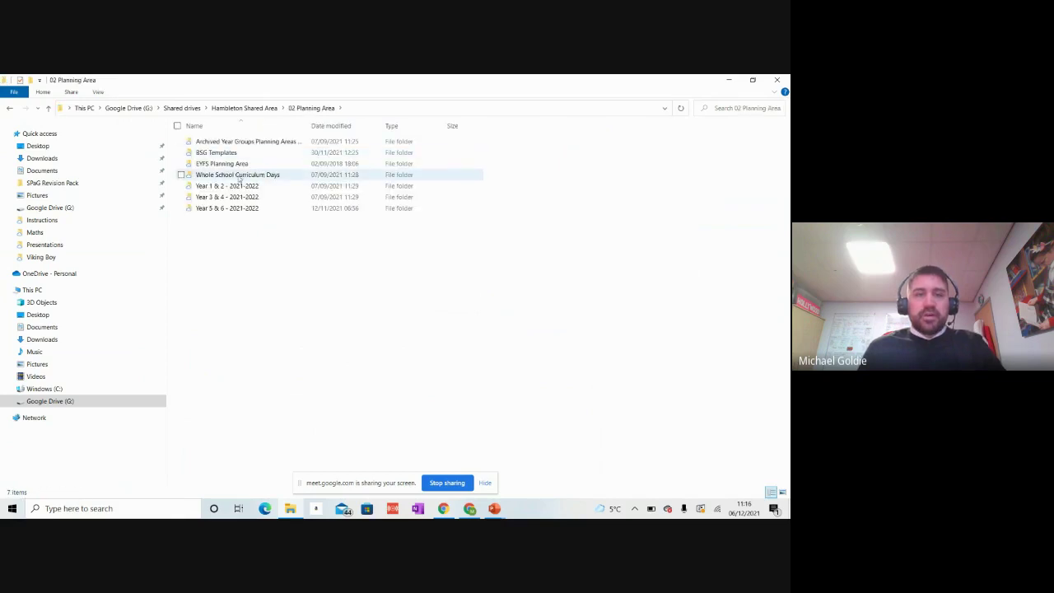
double_click(216, 153)
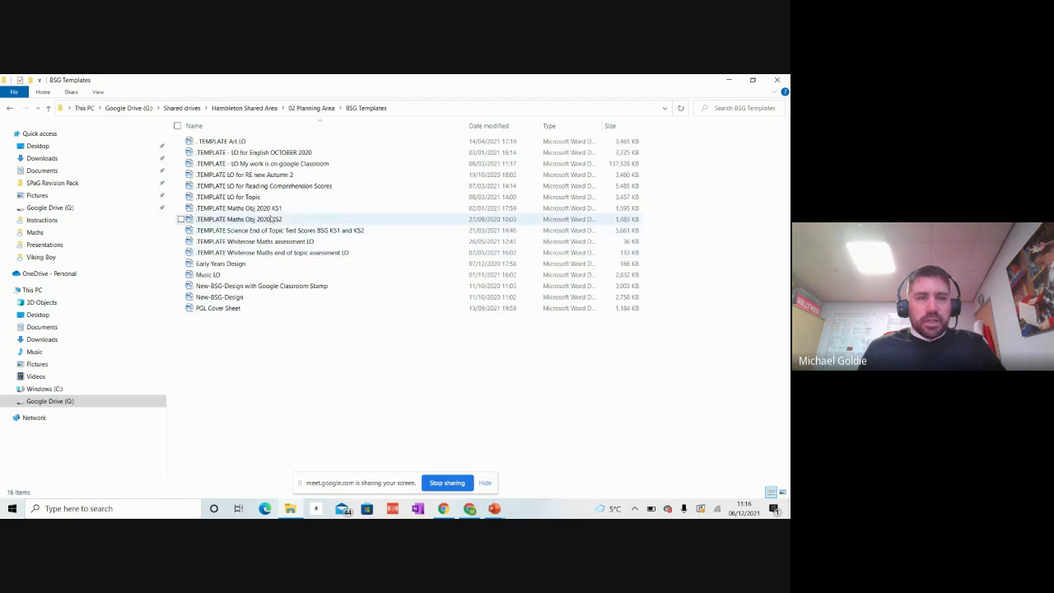
Open the templates ".TEMPLATE - LO My work is on google Classroom" and "New-BSG-Design with Google Classroom Stamp" in Word, minimising the other windows
double_click(278, 163)
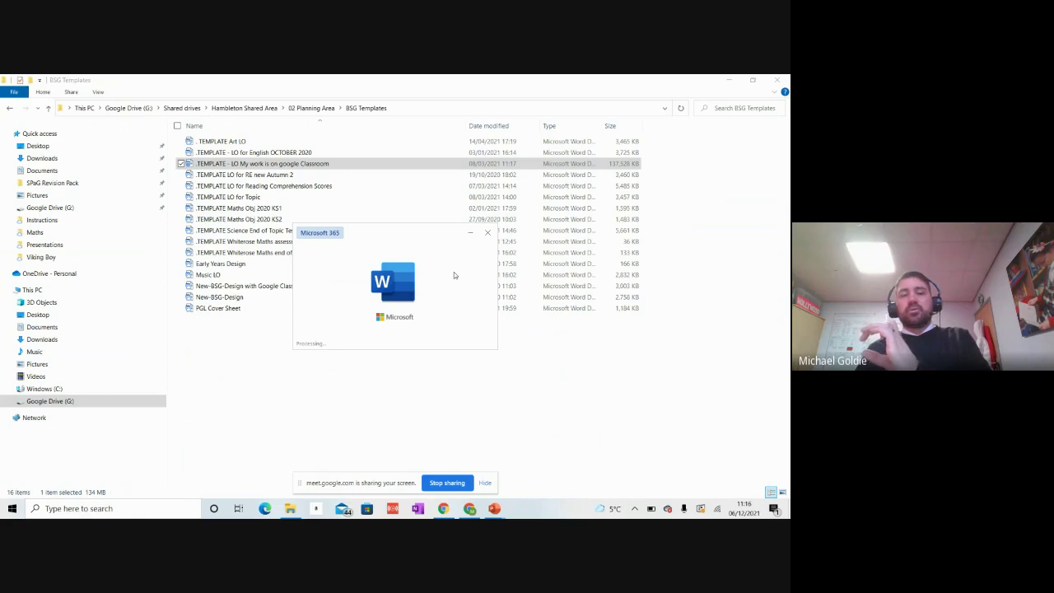
click(488, 236)
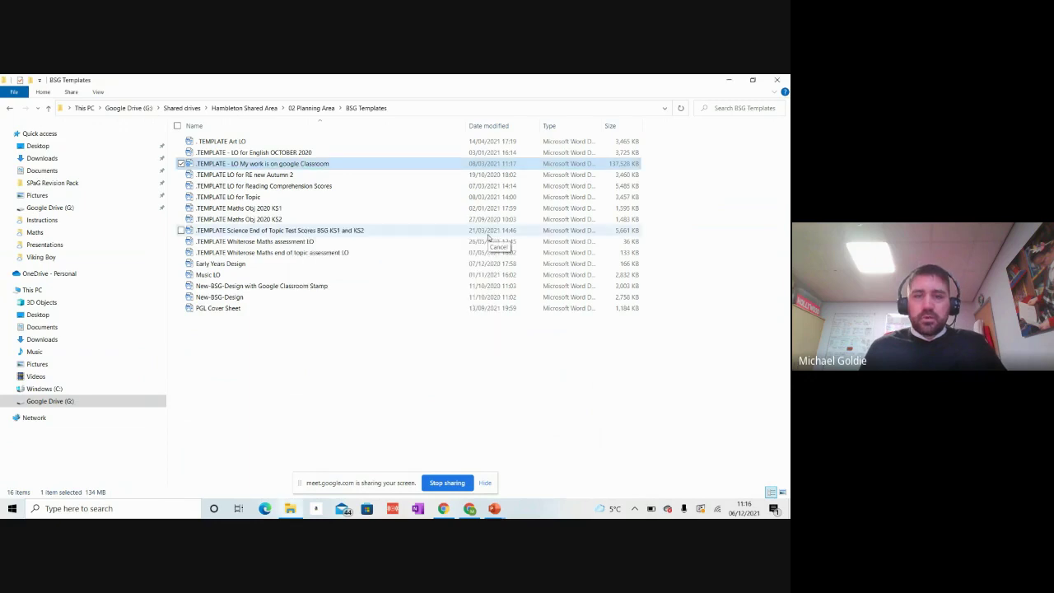
click(258, 286)
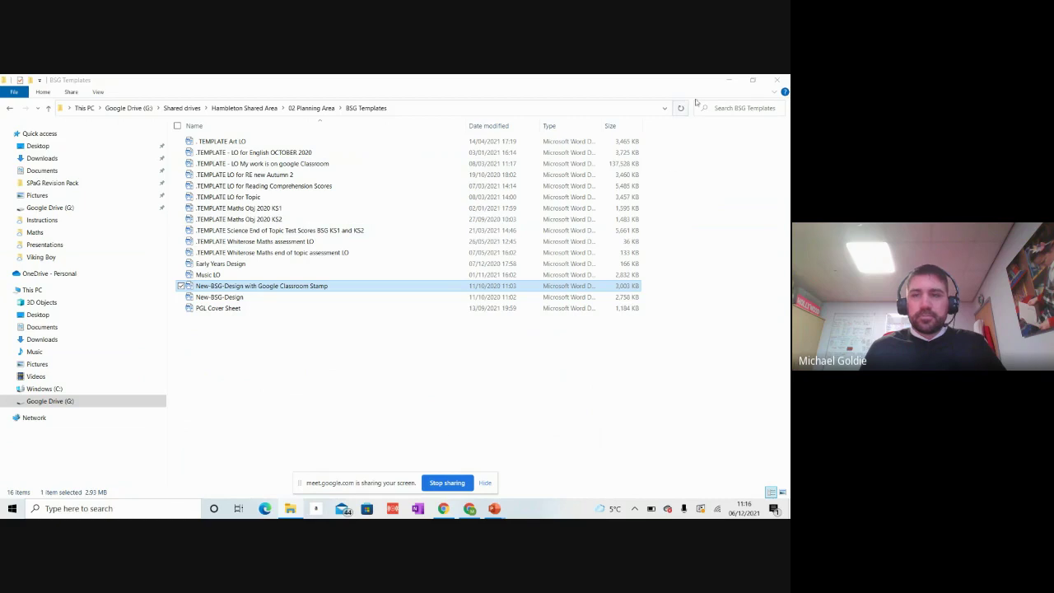
click(729, 80)
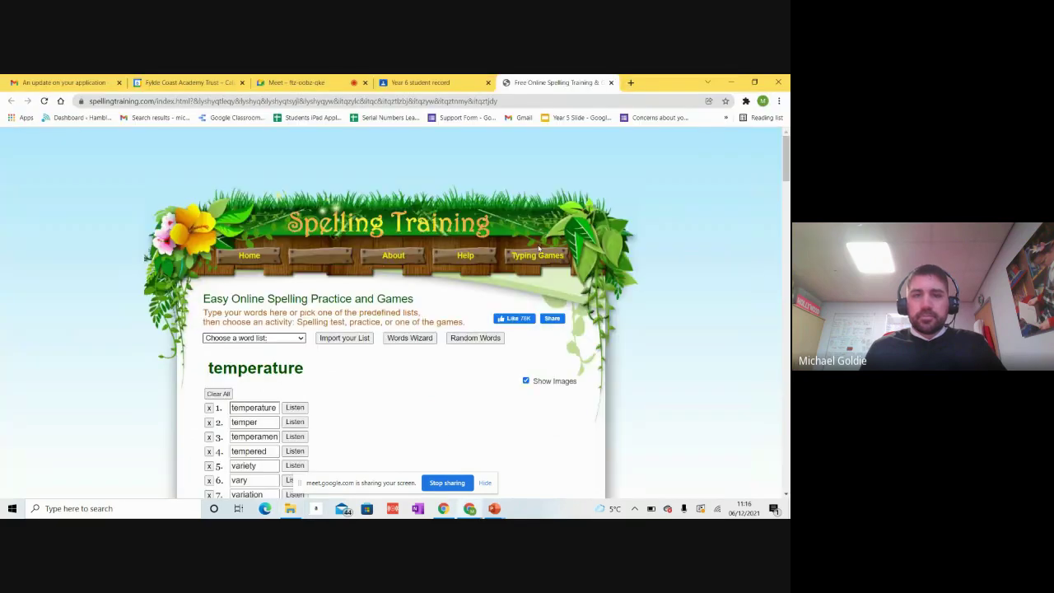
click(730, 83)
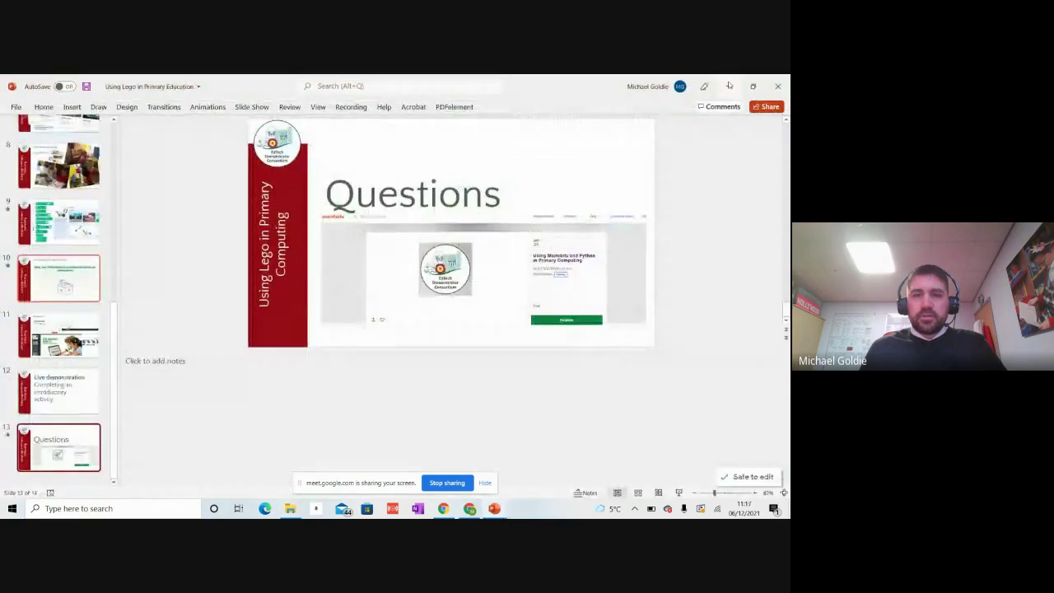
click(729, 86)
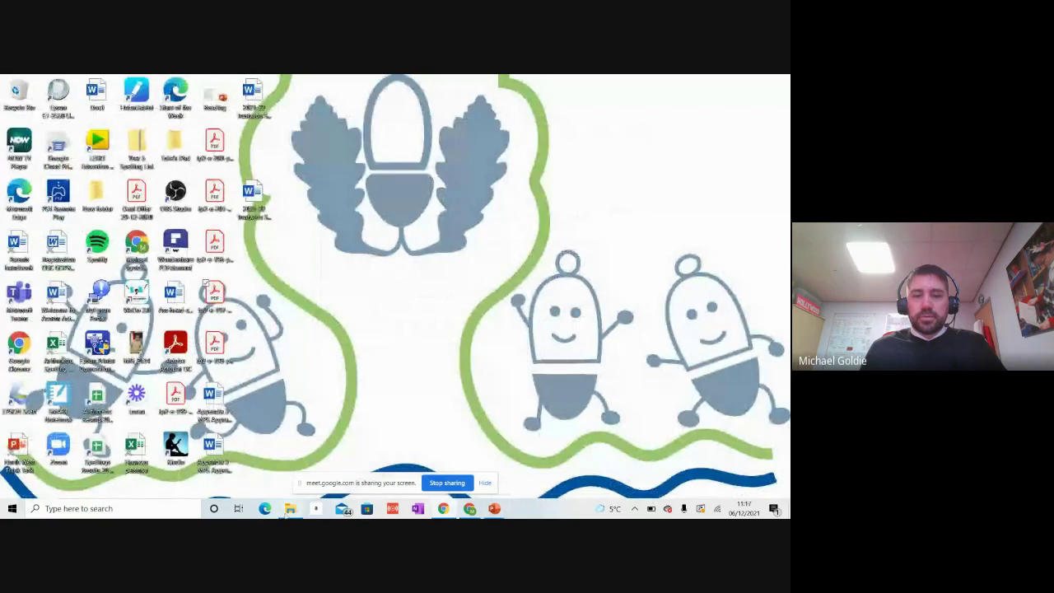
click(290, 509)
double_click(246, 286)
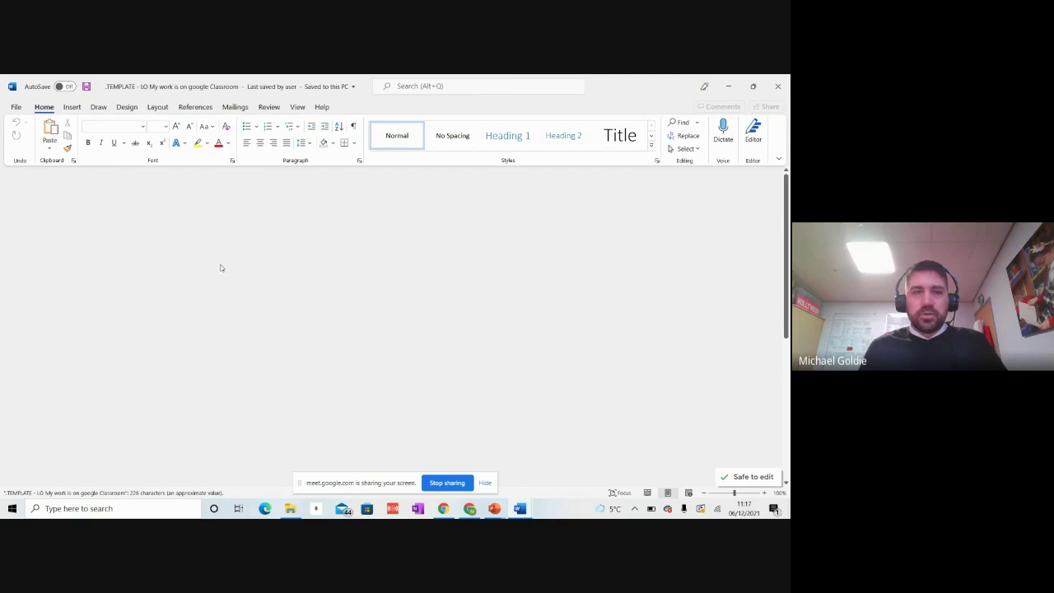
Examine the date, learning objective lines and Google Classroom stamp in the New-BSG-Design template
click(520, 508)
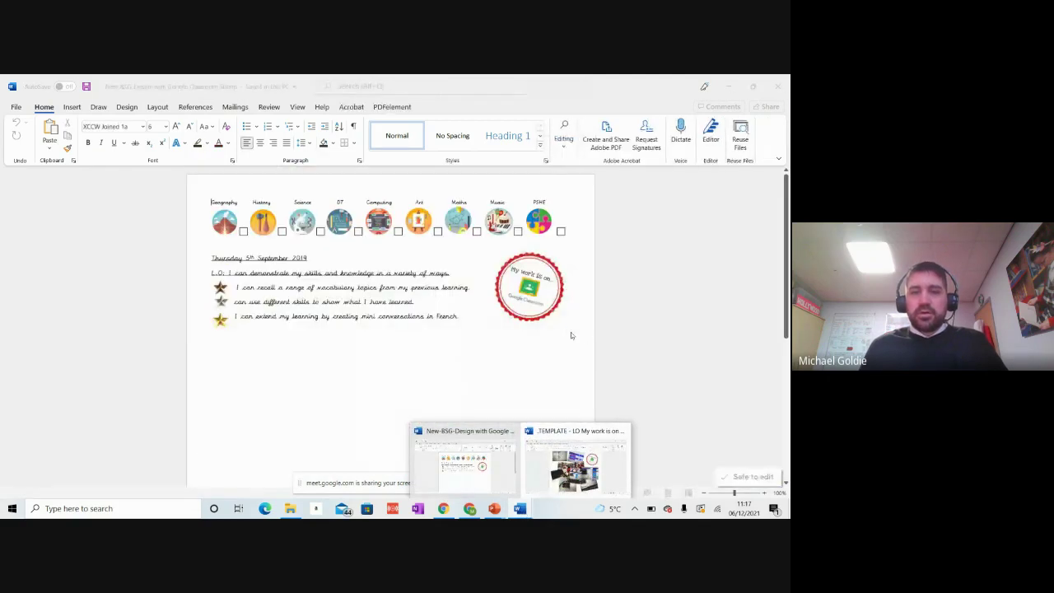
click(379, 332)
drag(211, 260, 404, 263)
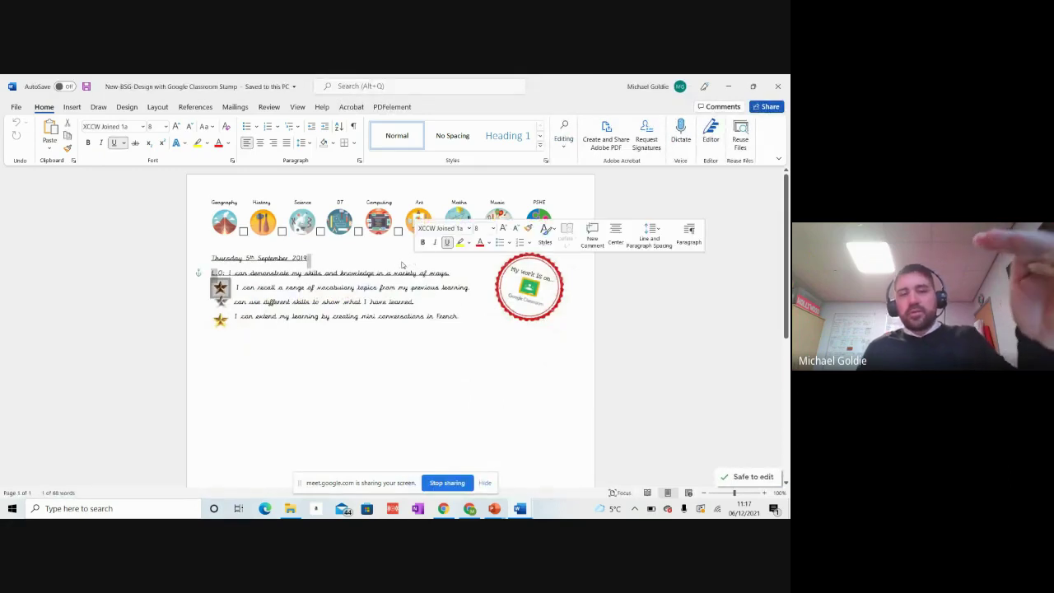
click(302, 311)
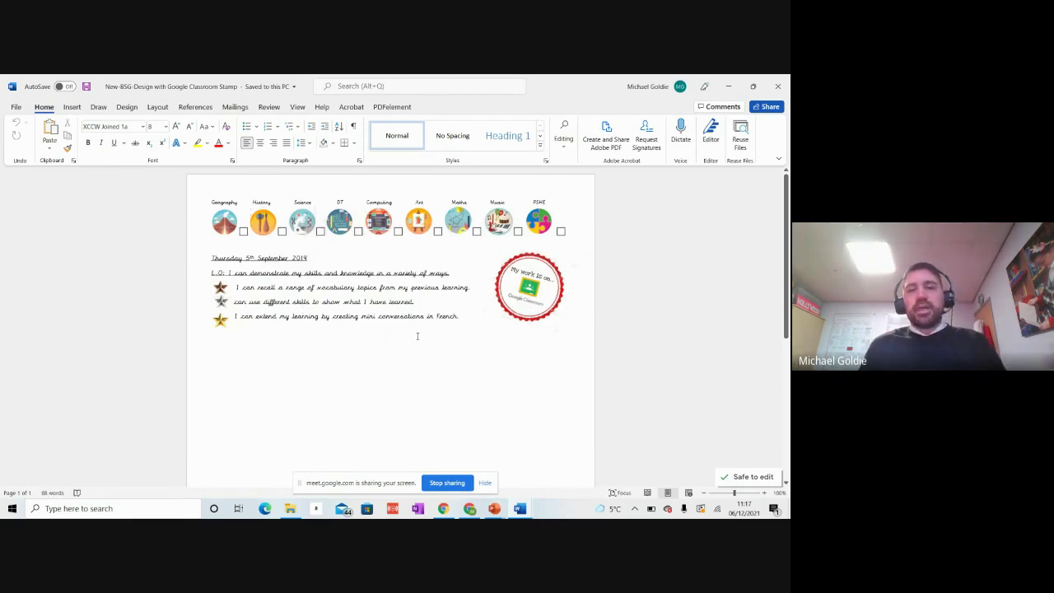
click(526, 296)
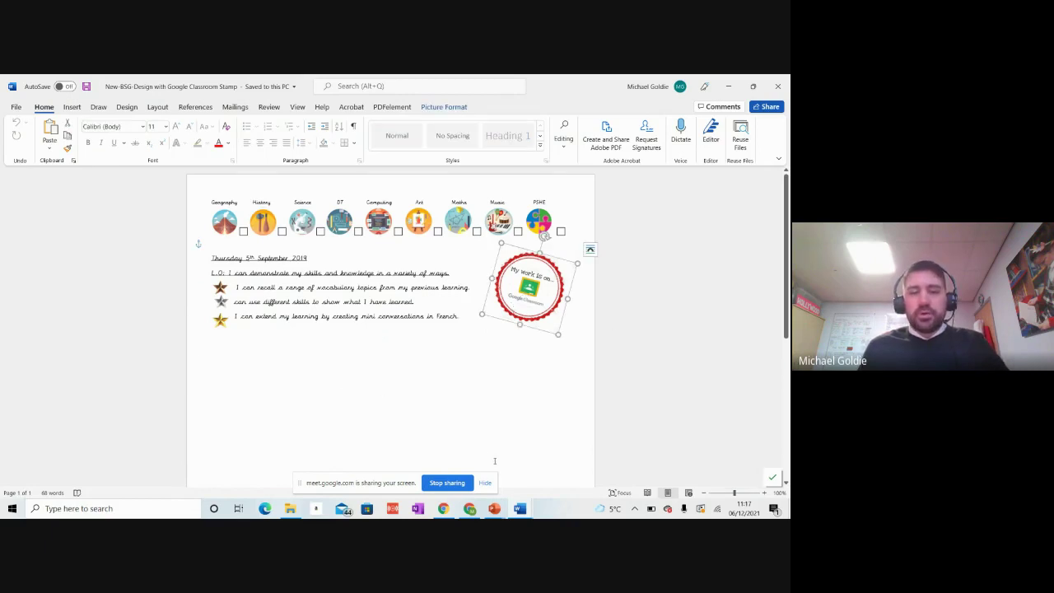
Switch to the "LO My work is on google Classroom" template and review its lesson photos, reflection box, key words and Google Classroom stamp
key(alt+Tab)
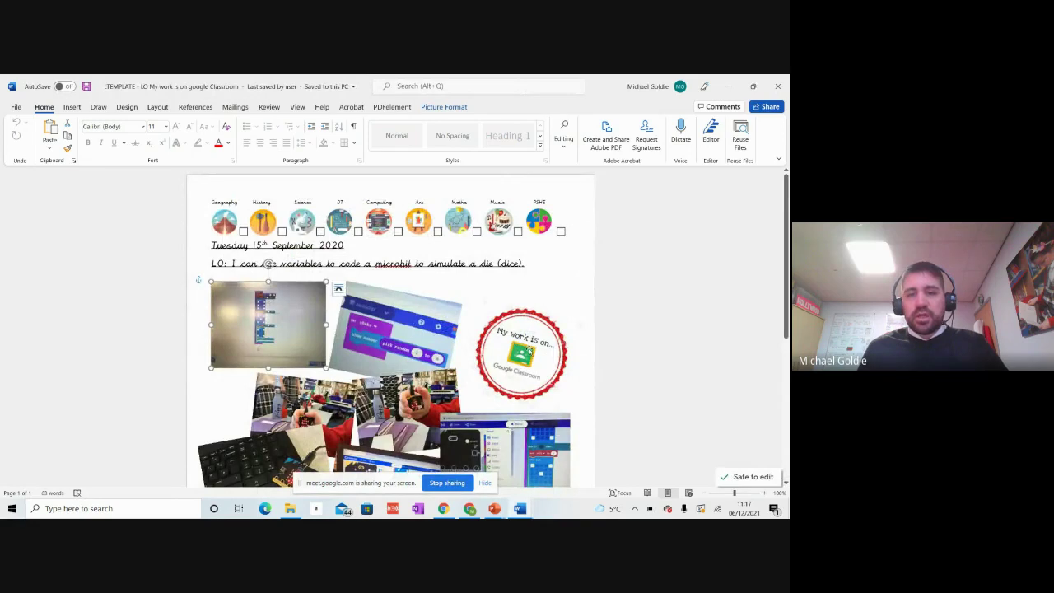
scroll(389, 352, down, 5)
scroll(358, 346, down, 3)
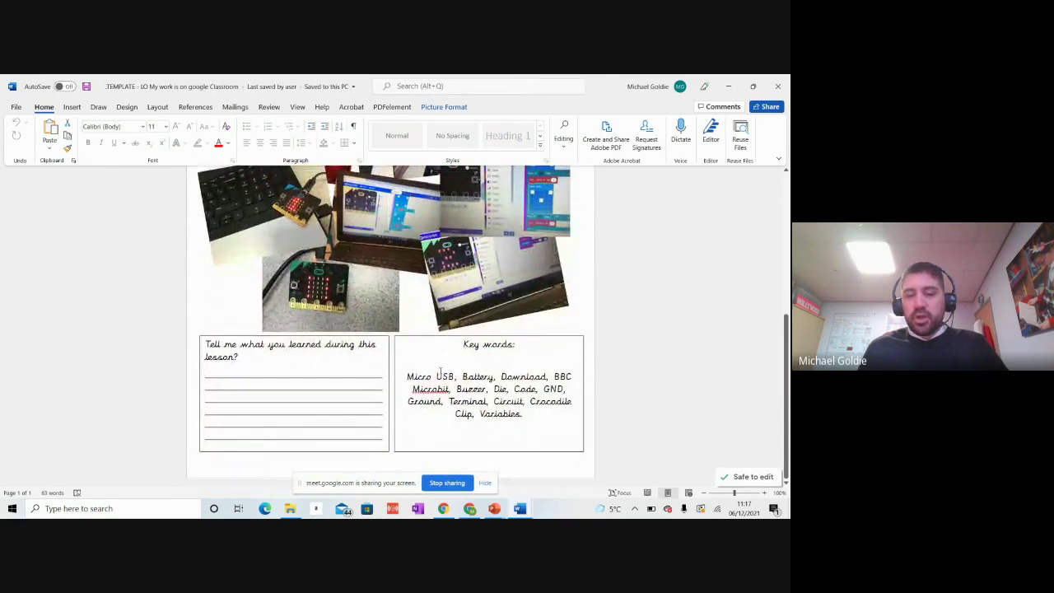
click(402, 424)
key(ctrl+a)
scroll(510, 364, up, 3)
scroll(510, 363, up, 4)
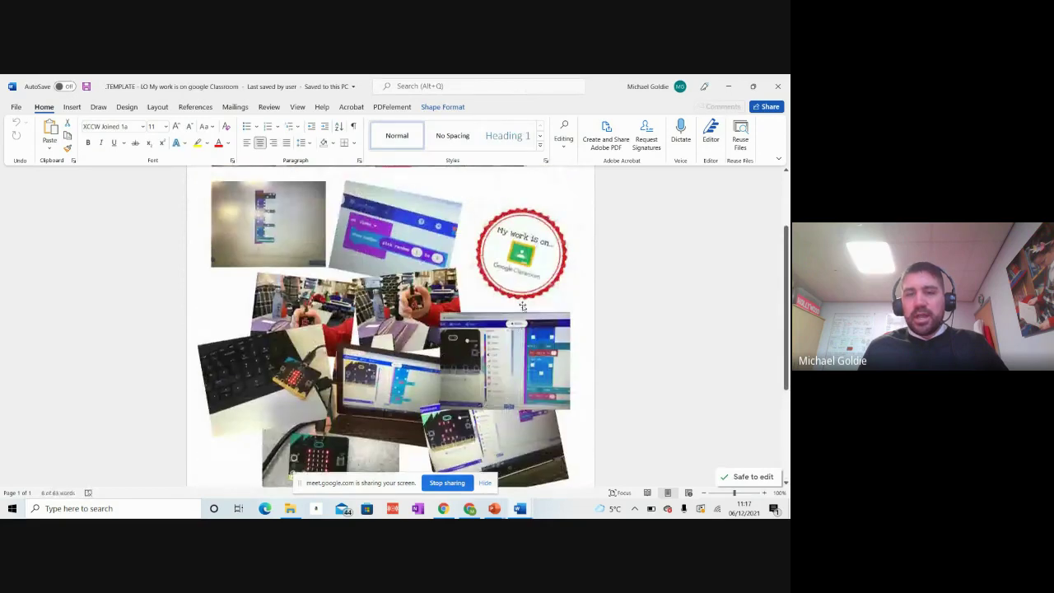
click(534, 346)
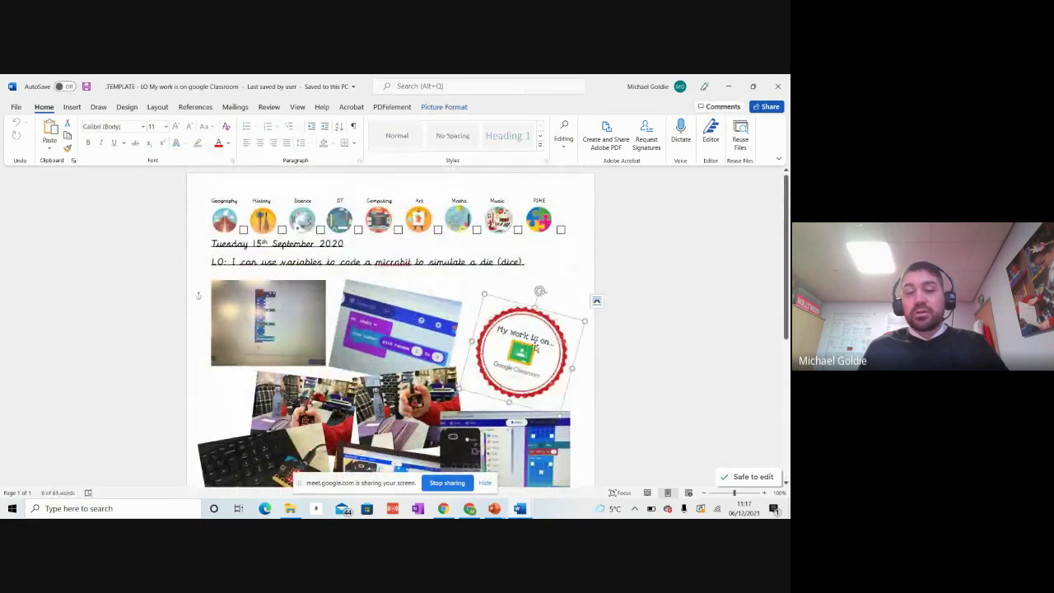